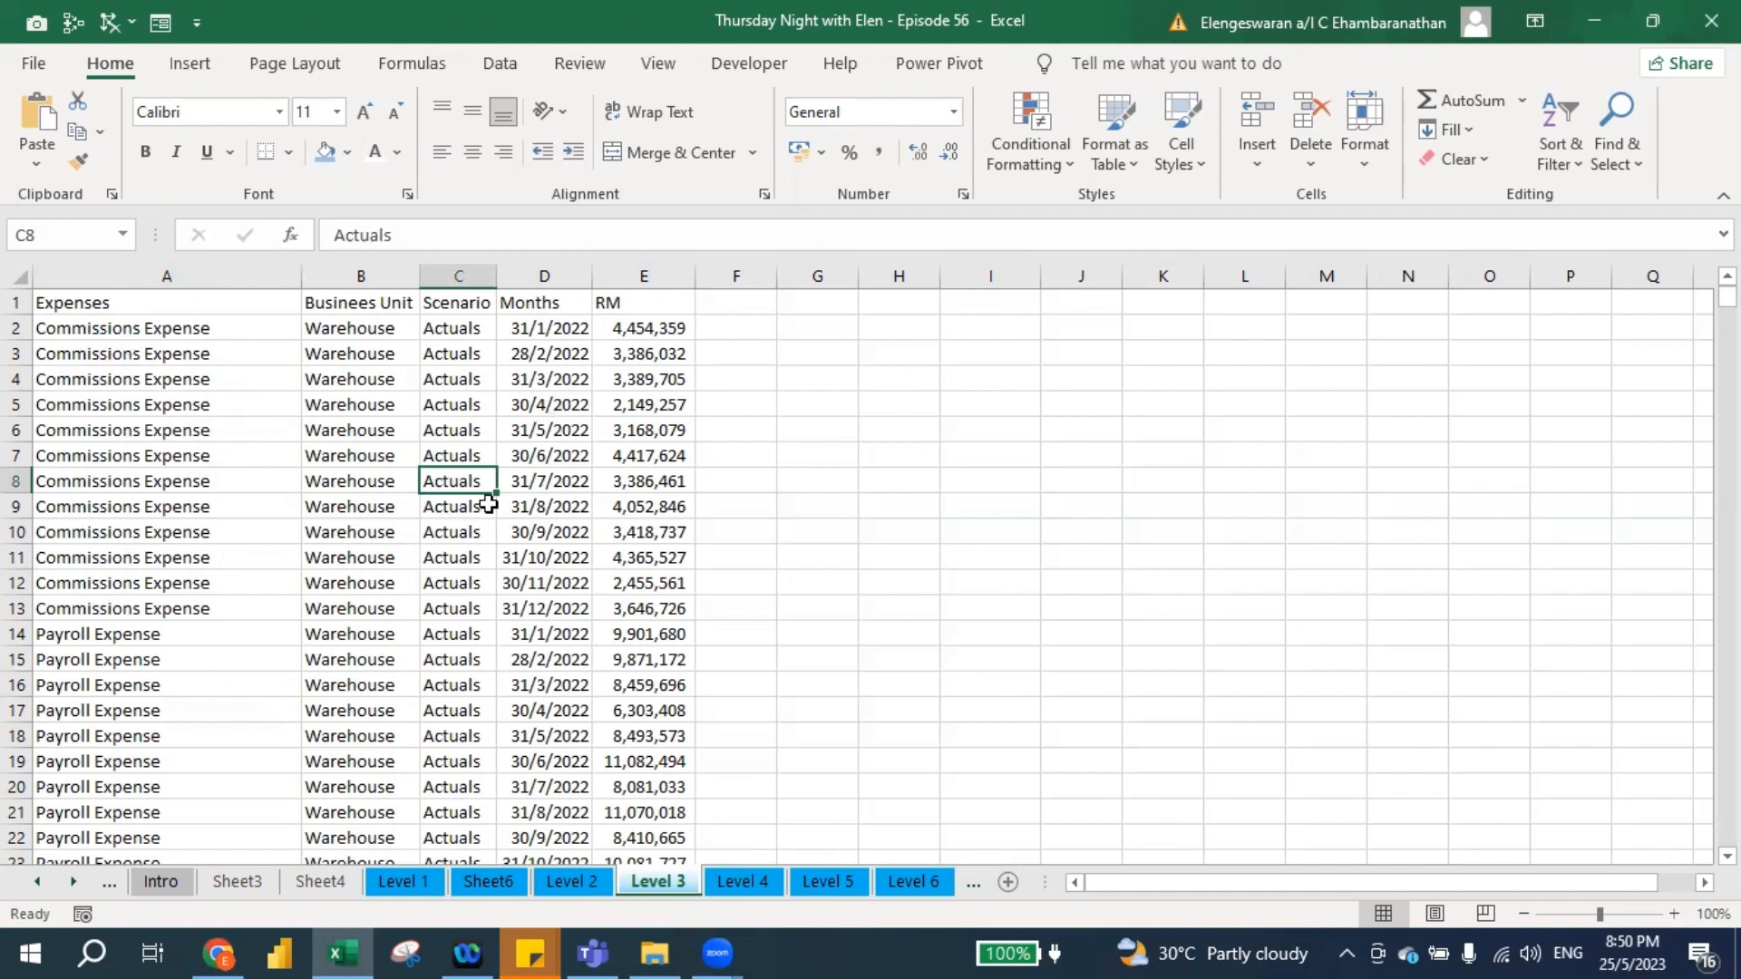
Insert a PivotTable of the whole Level 3 data range on a new worksheet, with Expenses as rows and the sum of RM as values.
key("ctrl+a")
key("ctrl+q")
key("Escape")
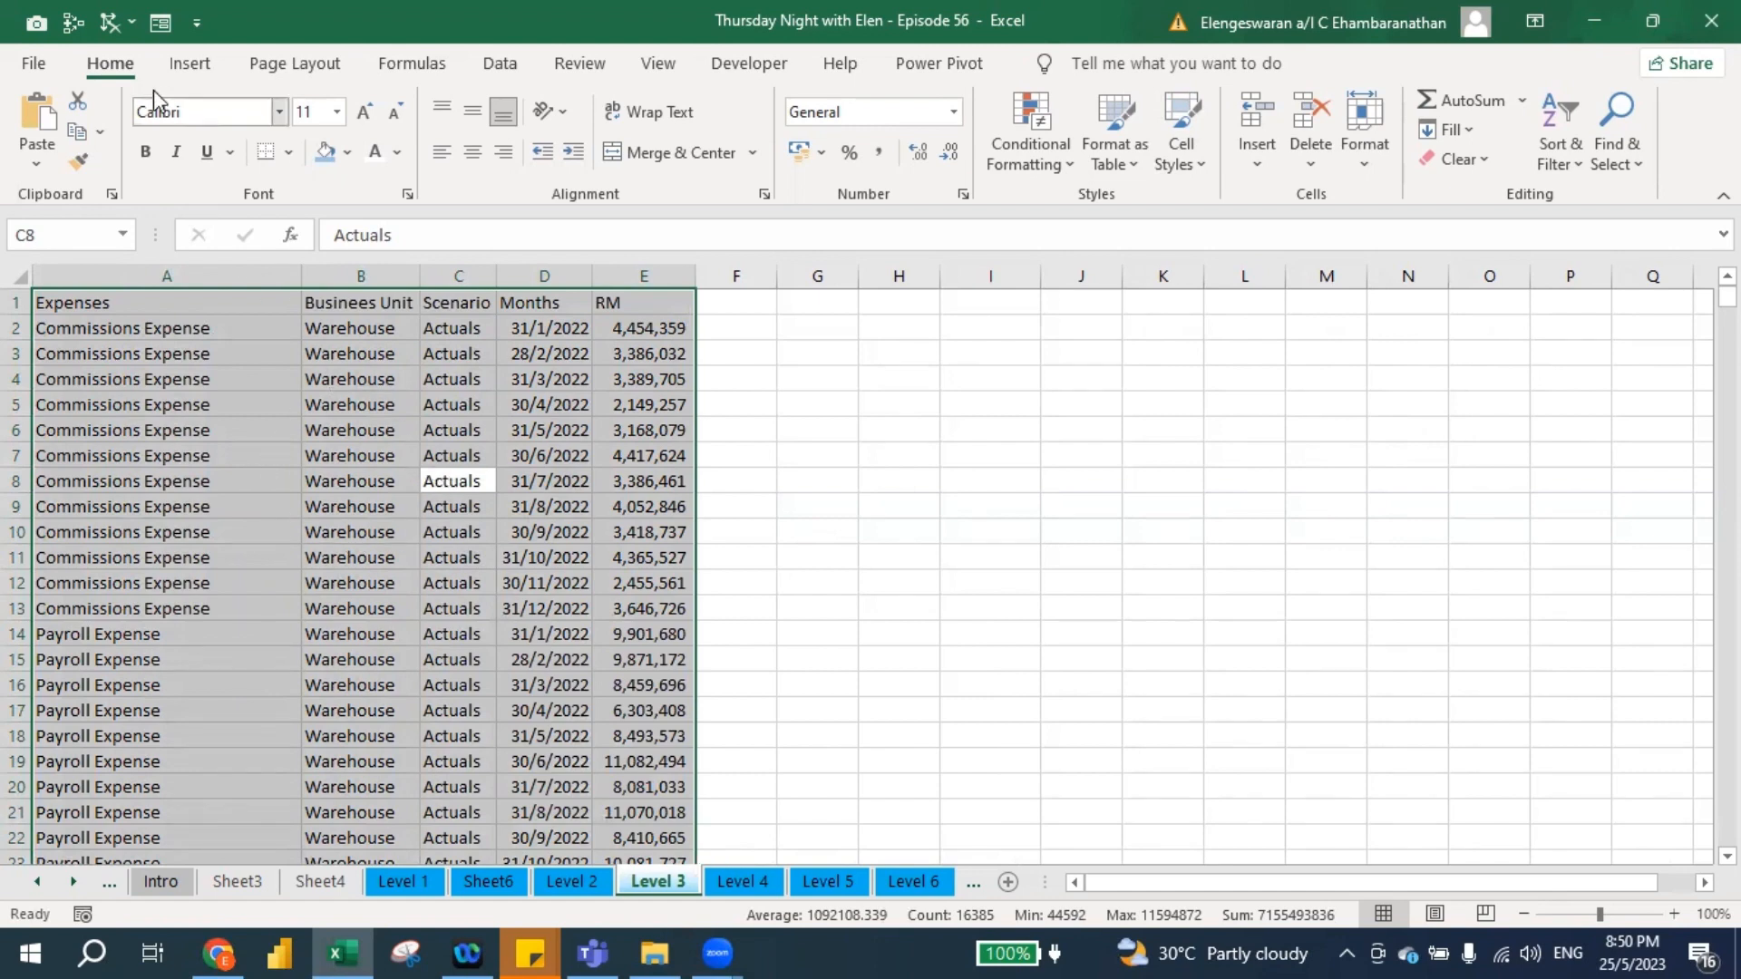
left_click(189, 73)
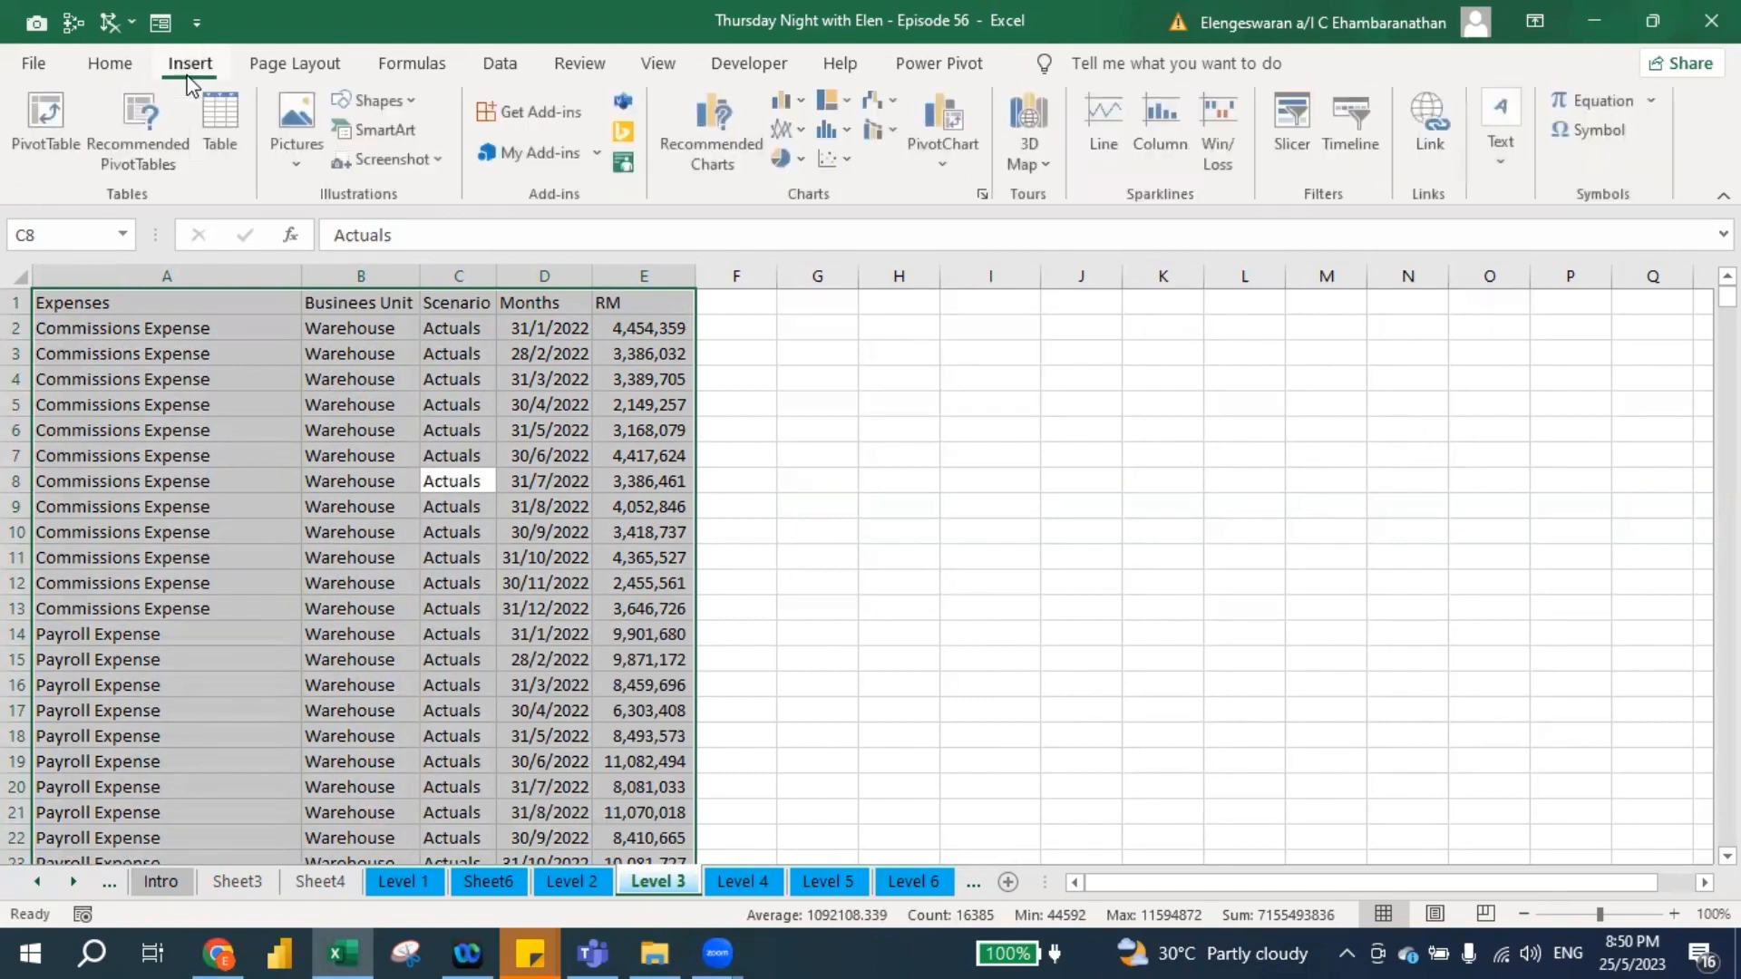
left_click(47, 113)
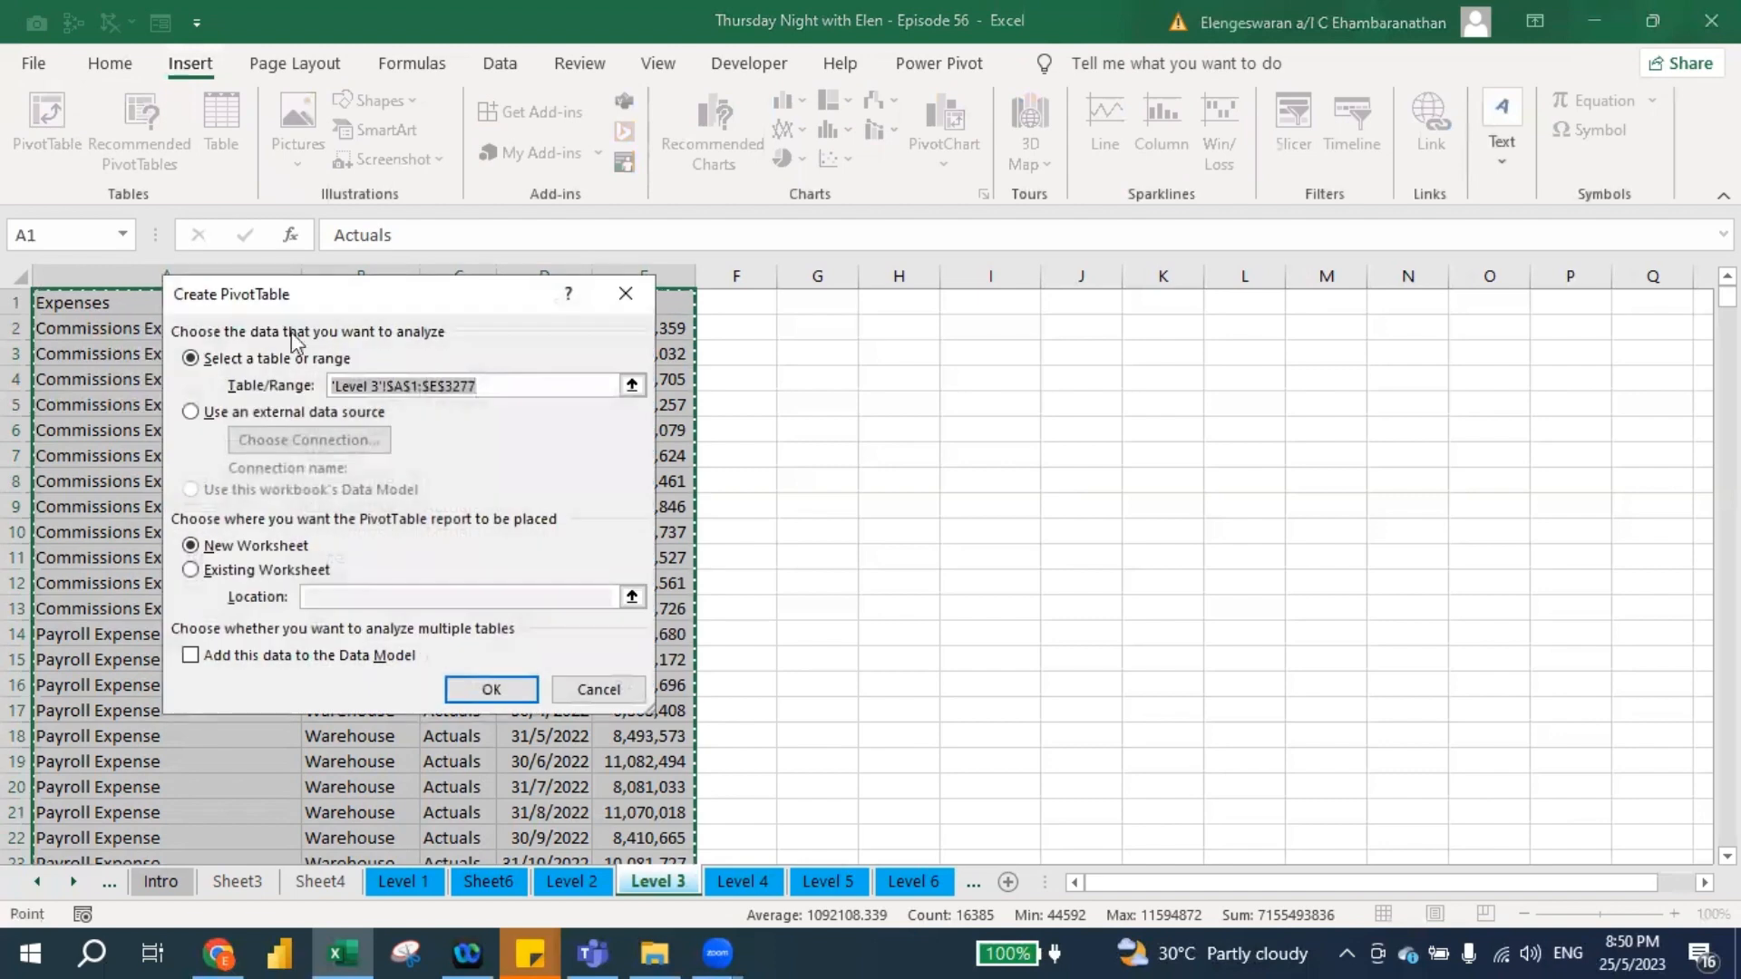
left_click(476, 688)
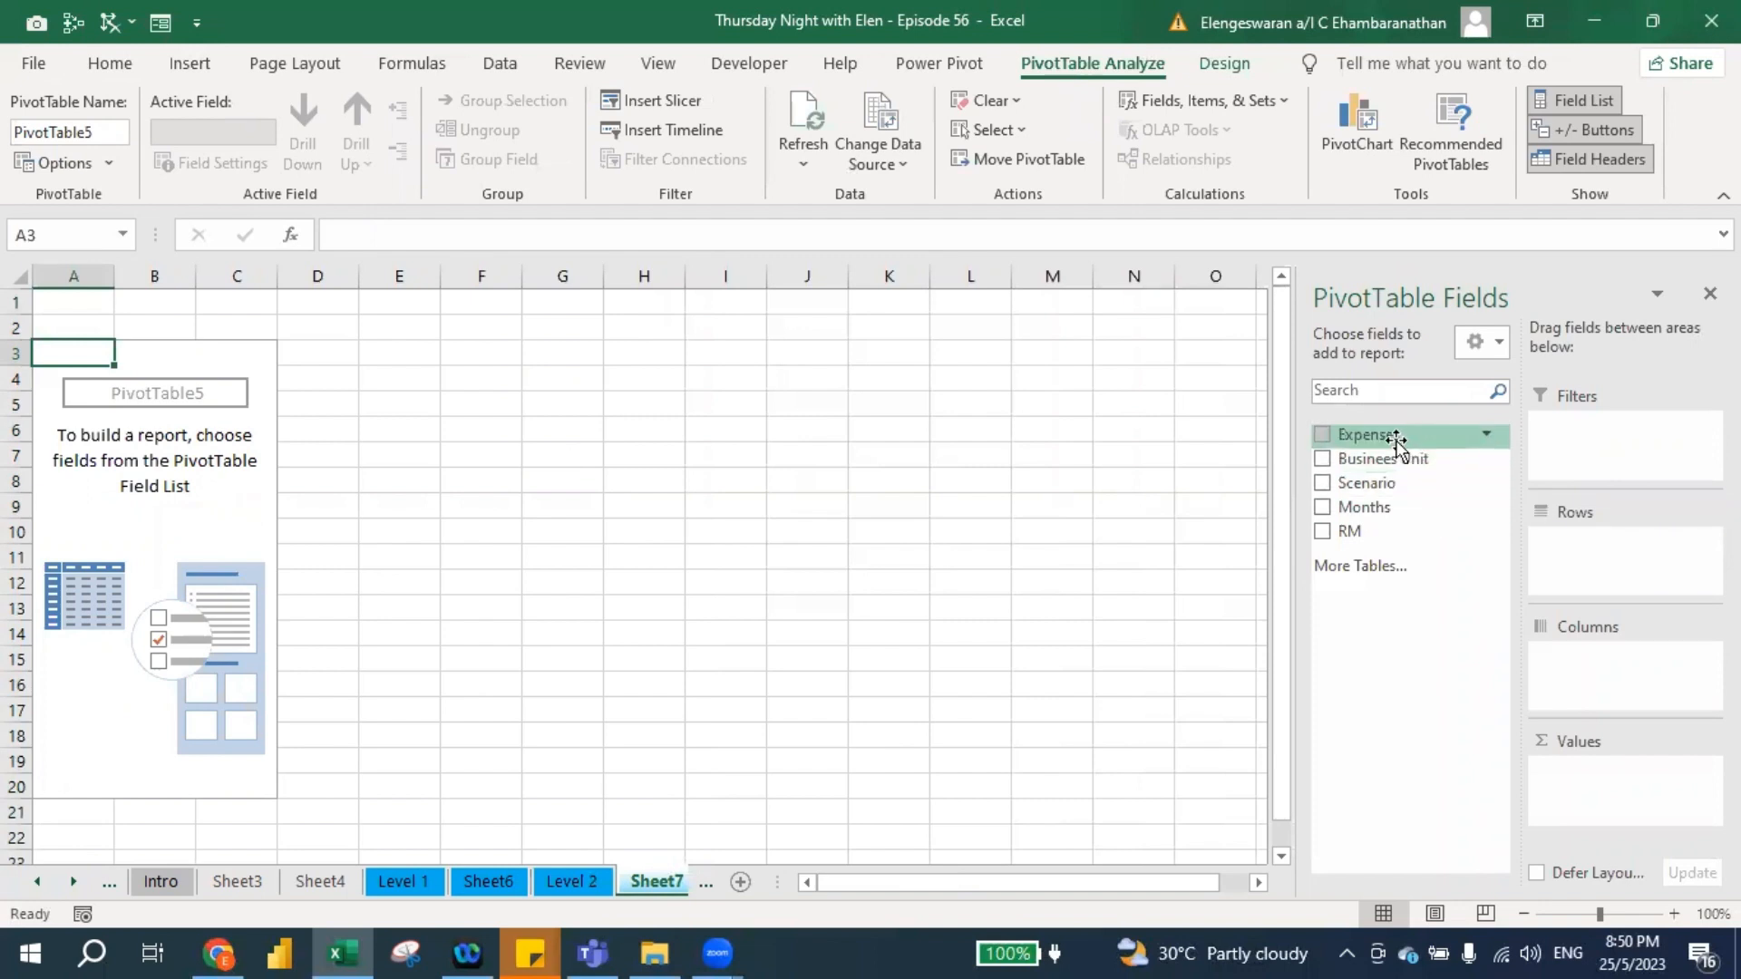
left_click_drag(1396, 439, 1598, 542)
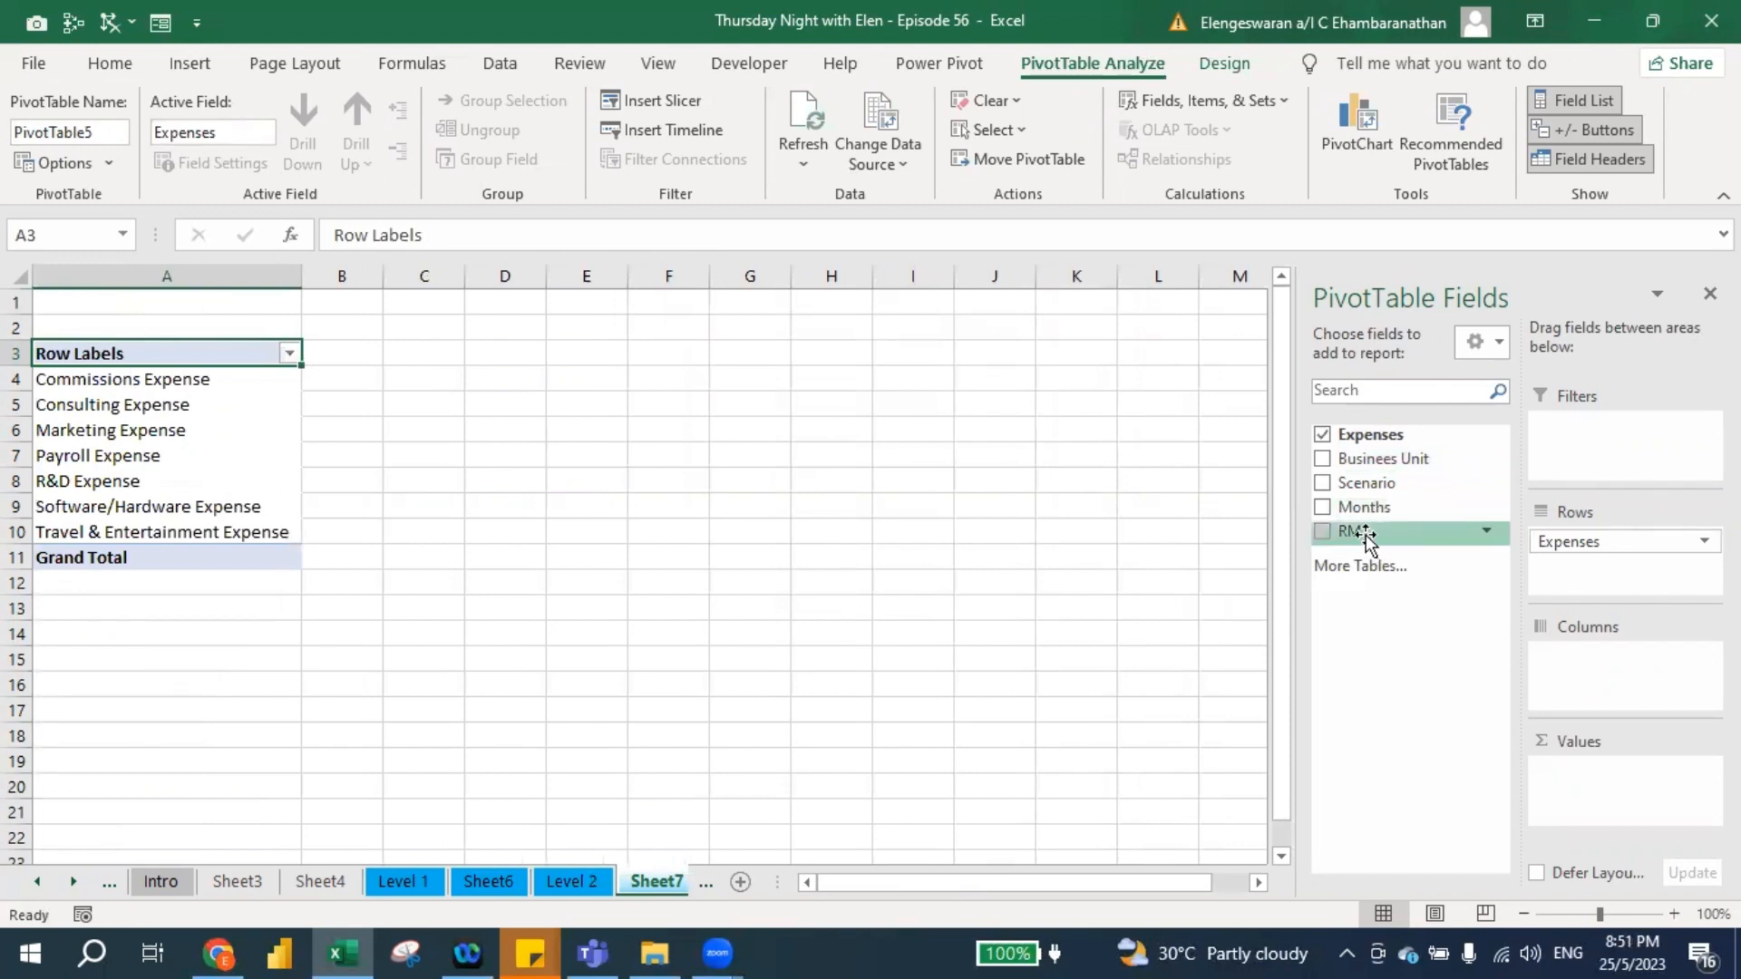
left_click_drag(1367, 538, 1579, 772)
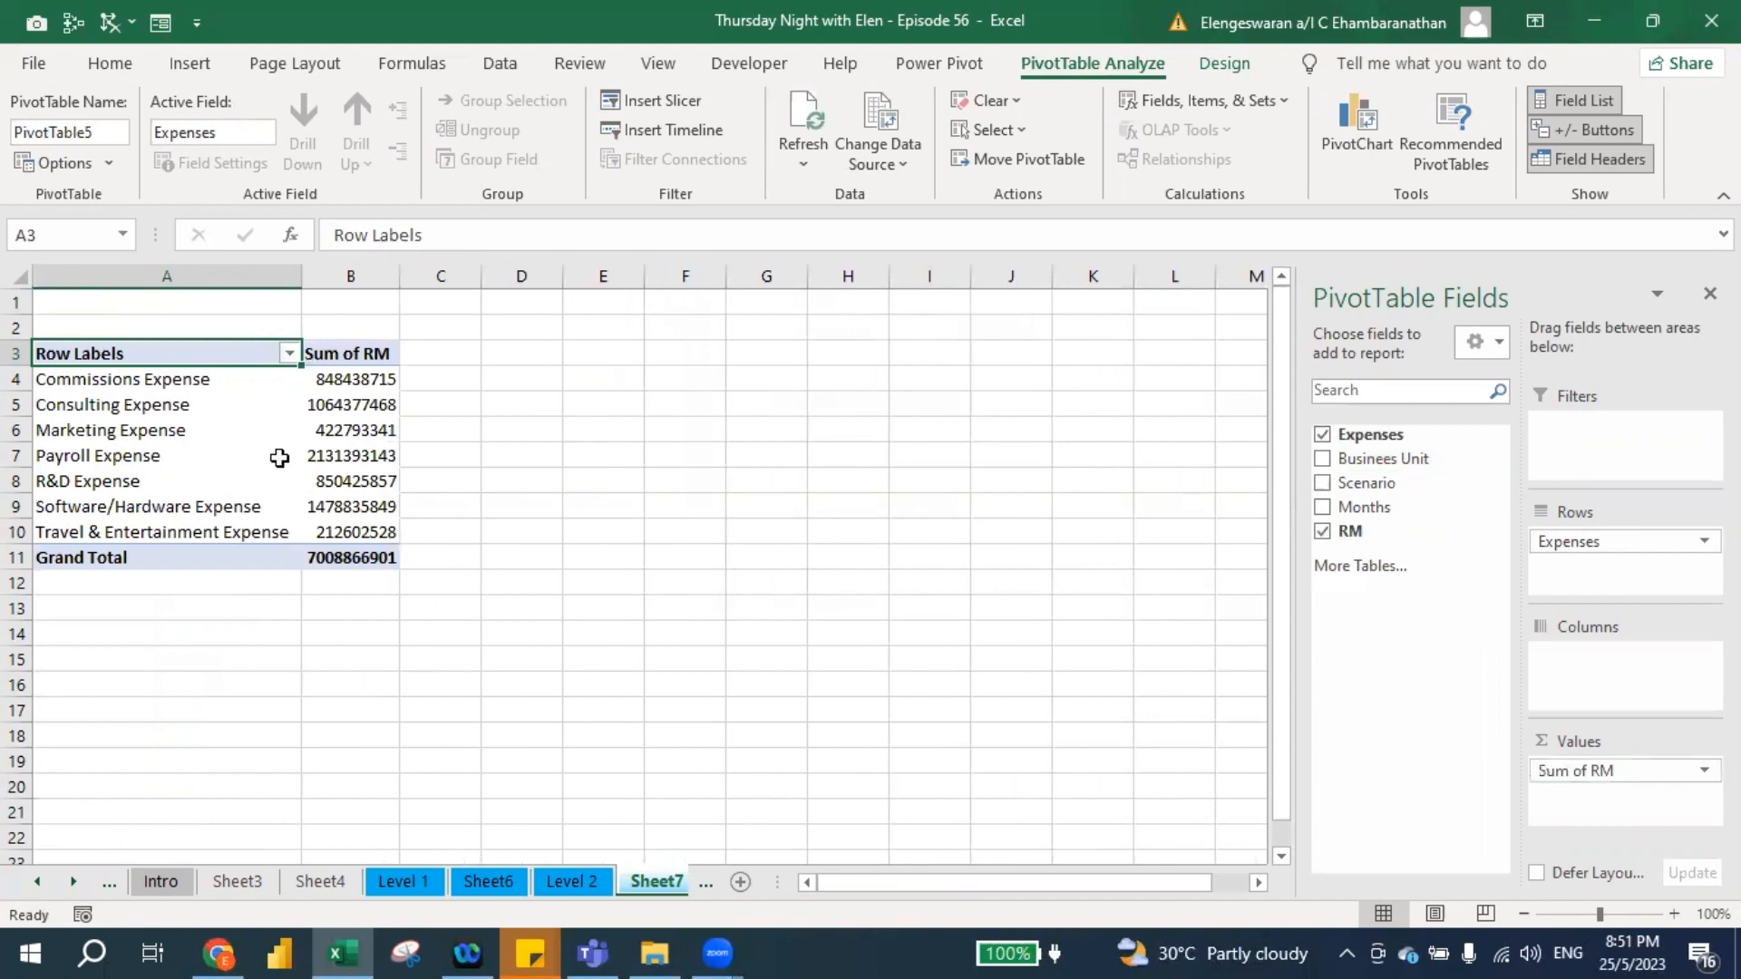
Format the Sum of RM values, including the grand total, as Accounting with 0 decimal places and no currency symbol.
left_click(132, 379)
key("Right")
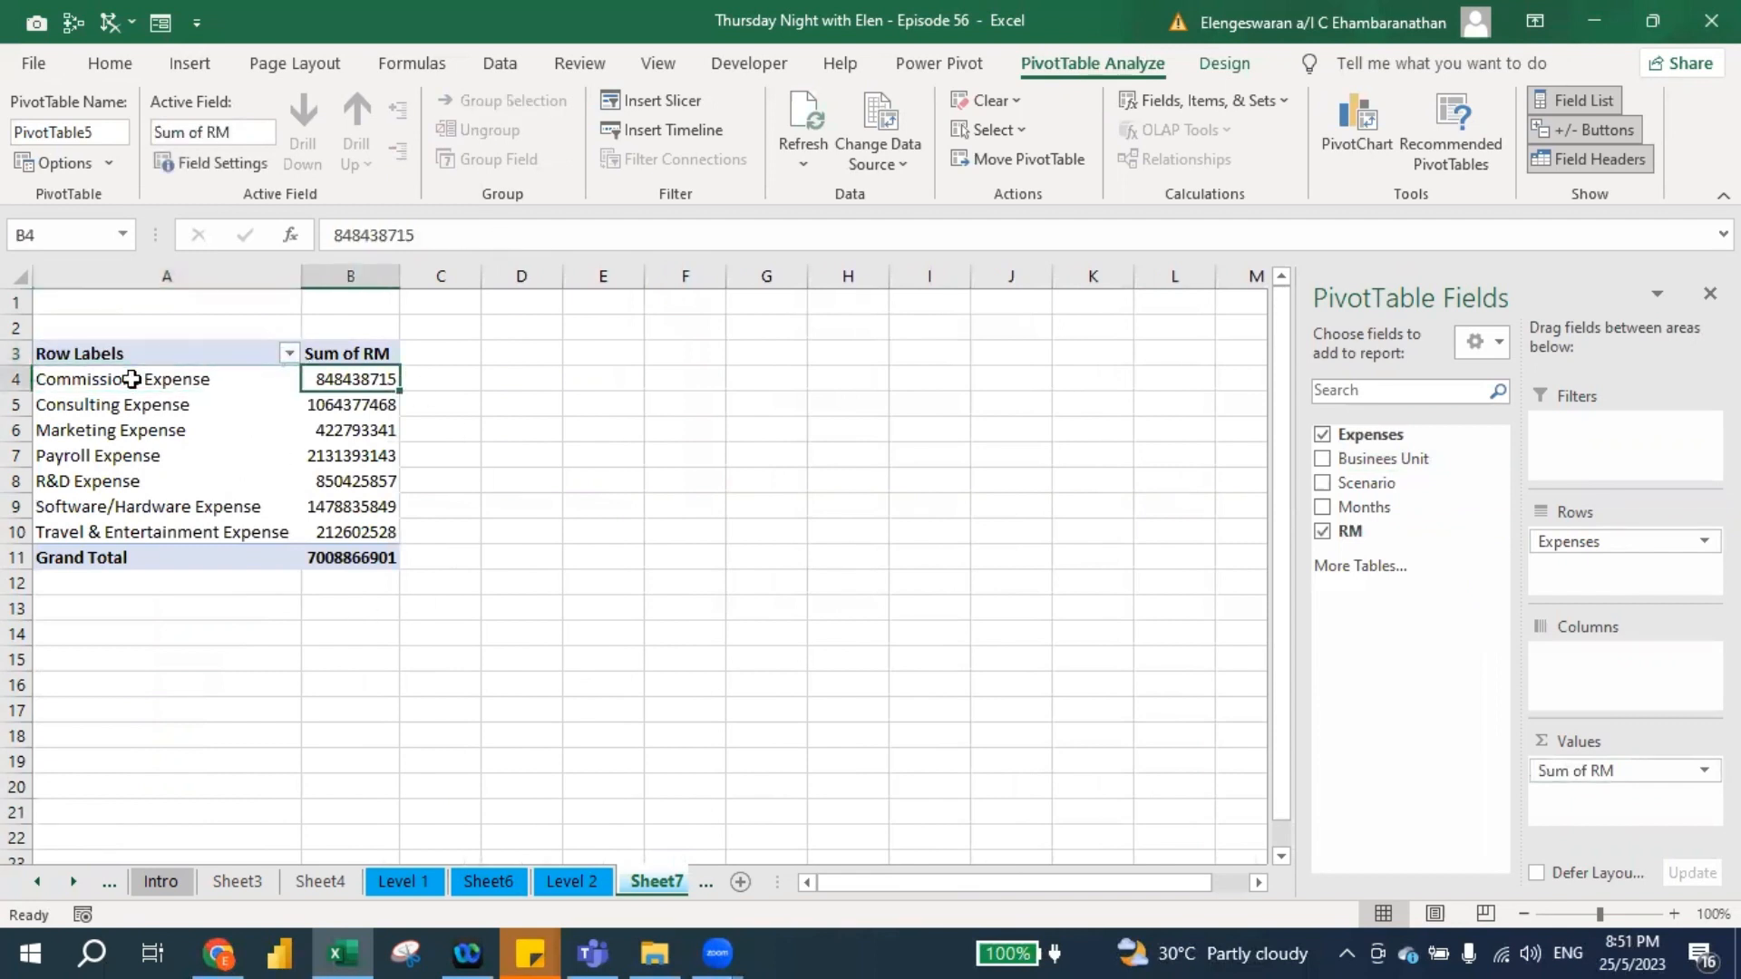
key("ctrl+shift+Down")
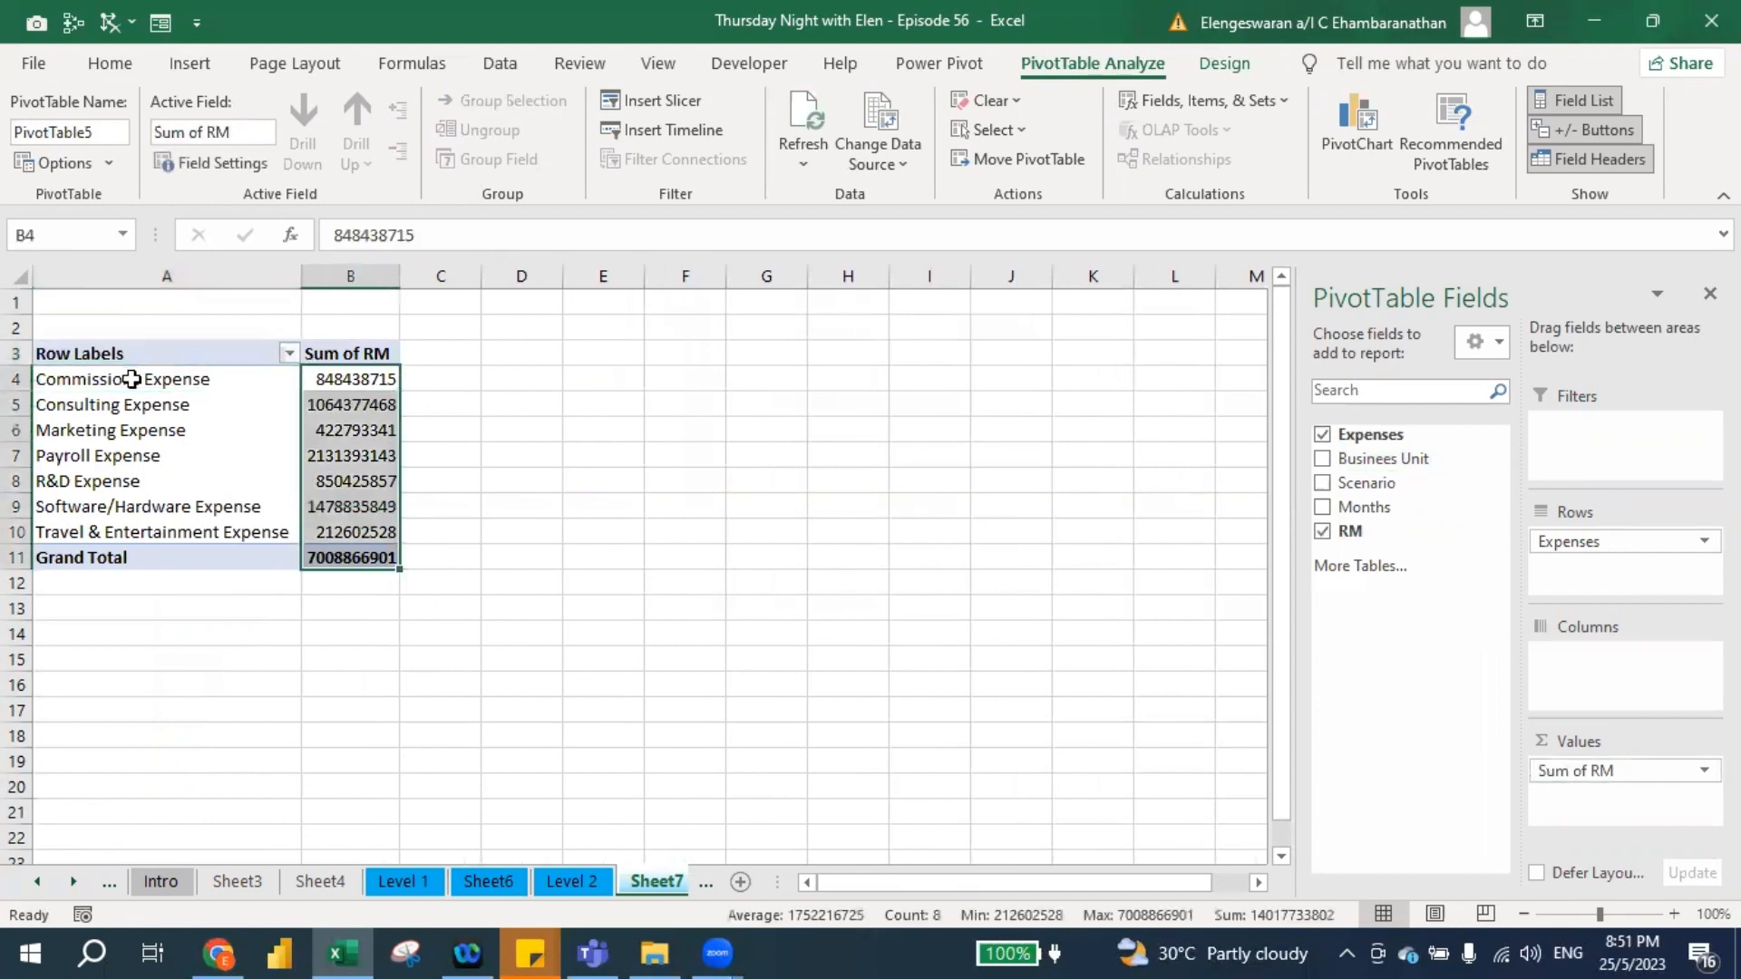
right_click(351, 386)
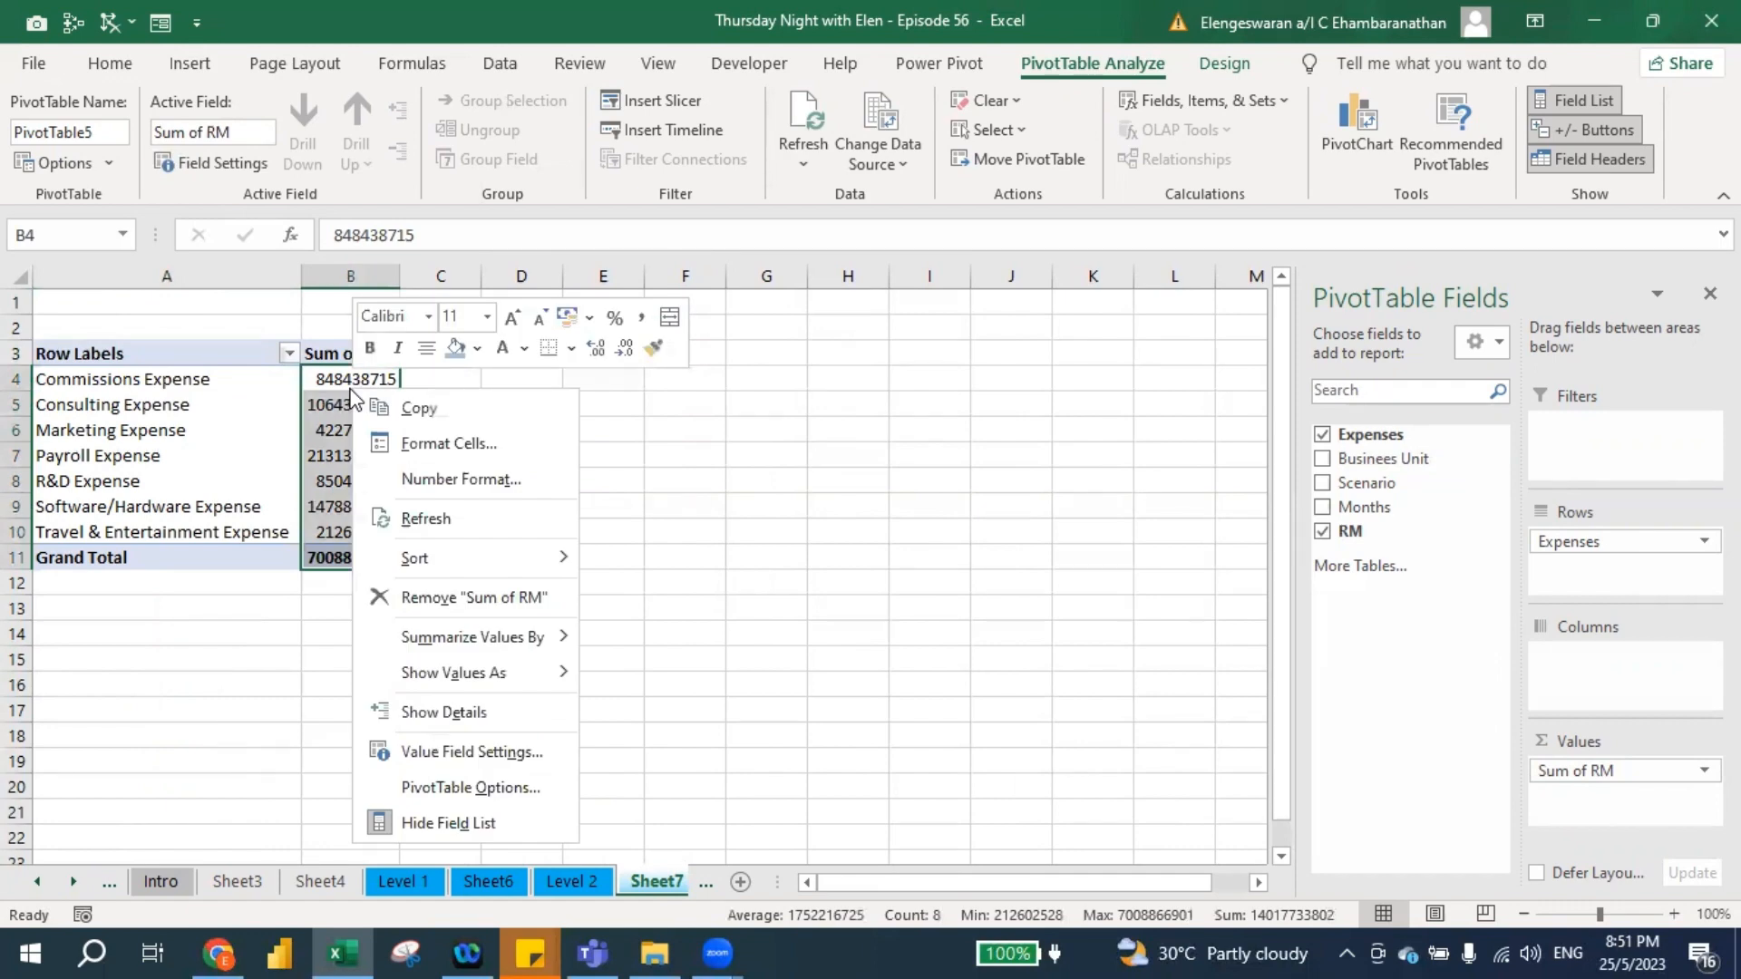
left_click(437, 446)
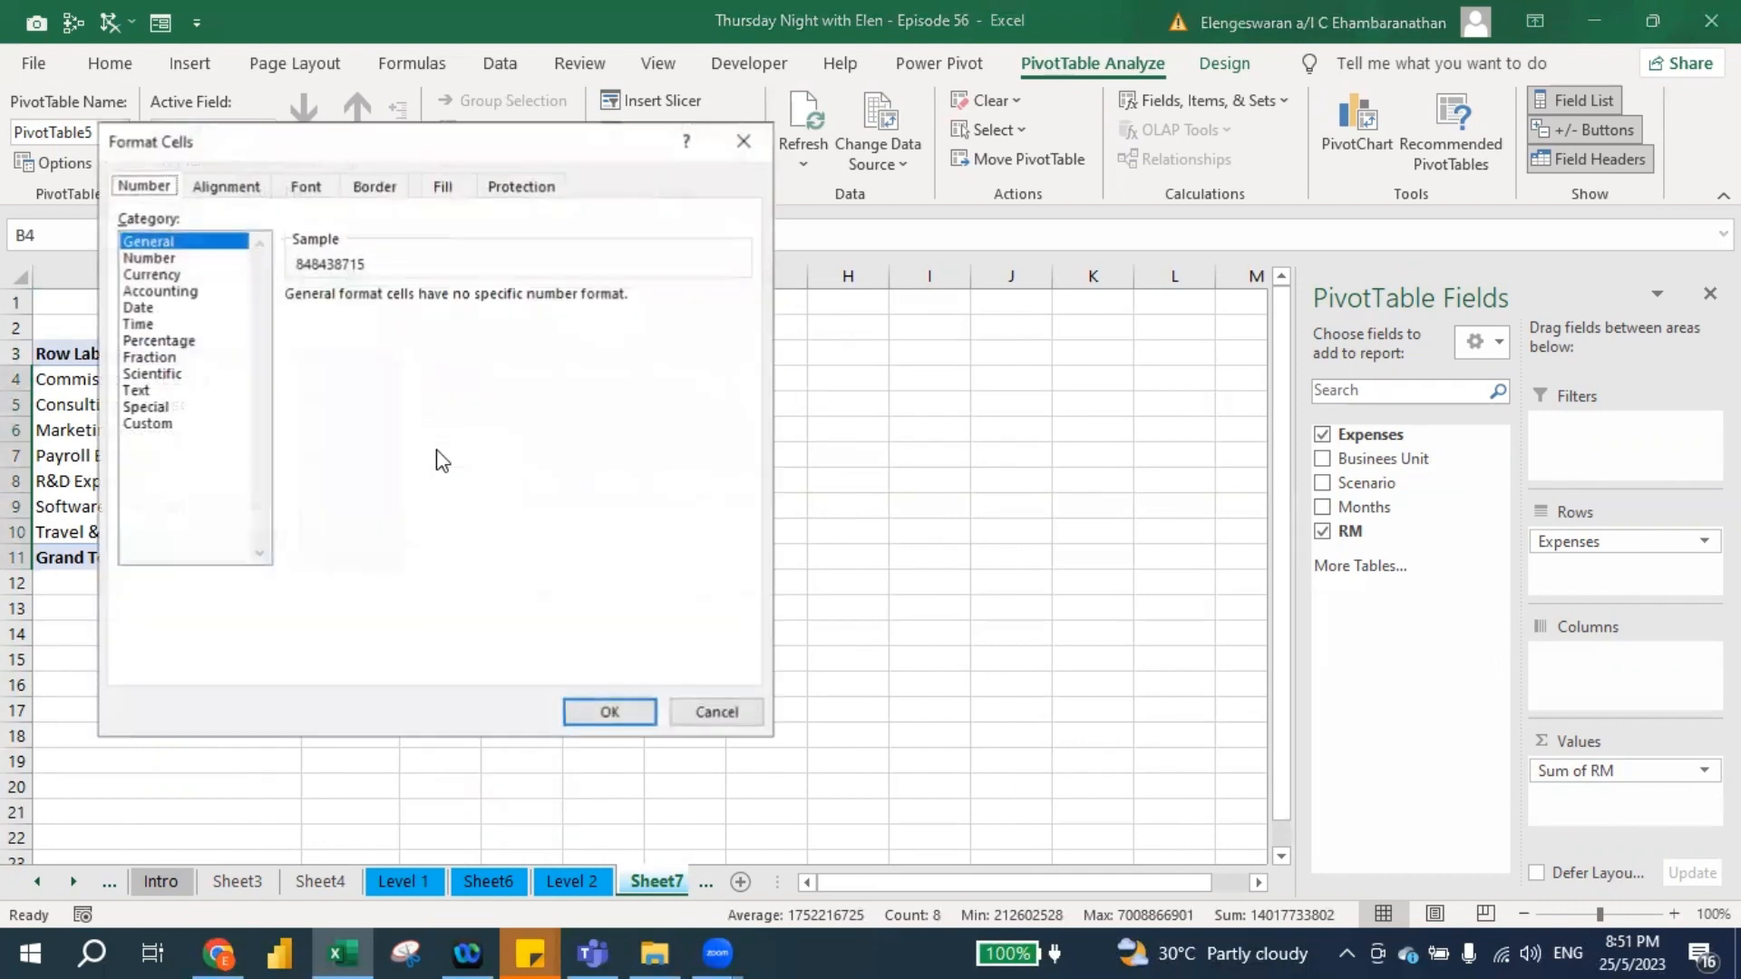
left_click(162, 292)
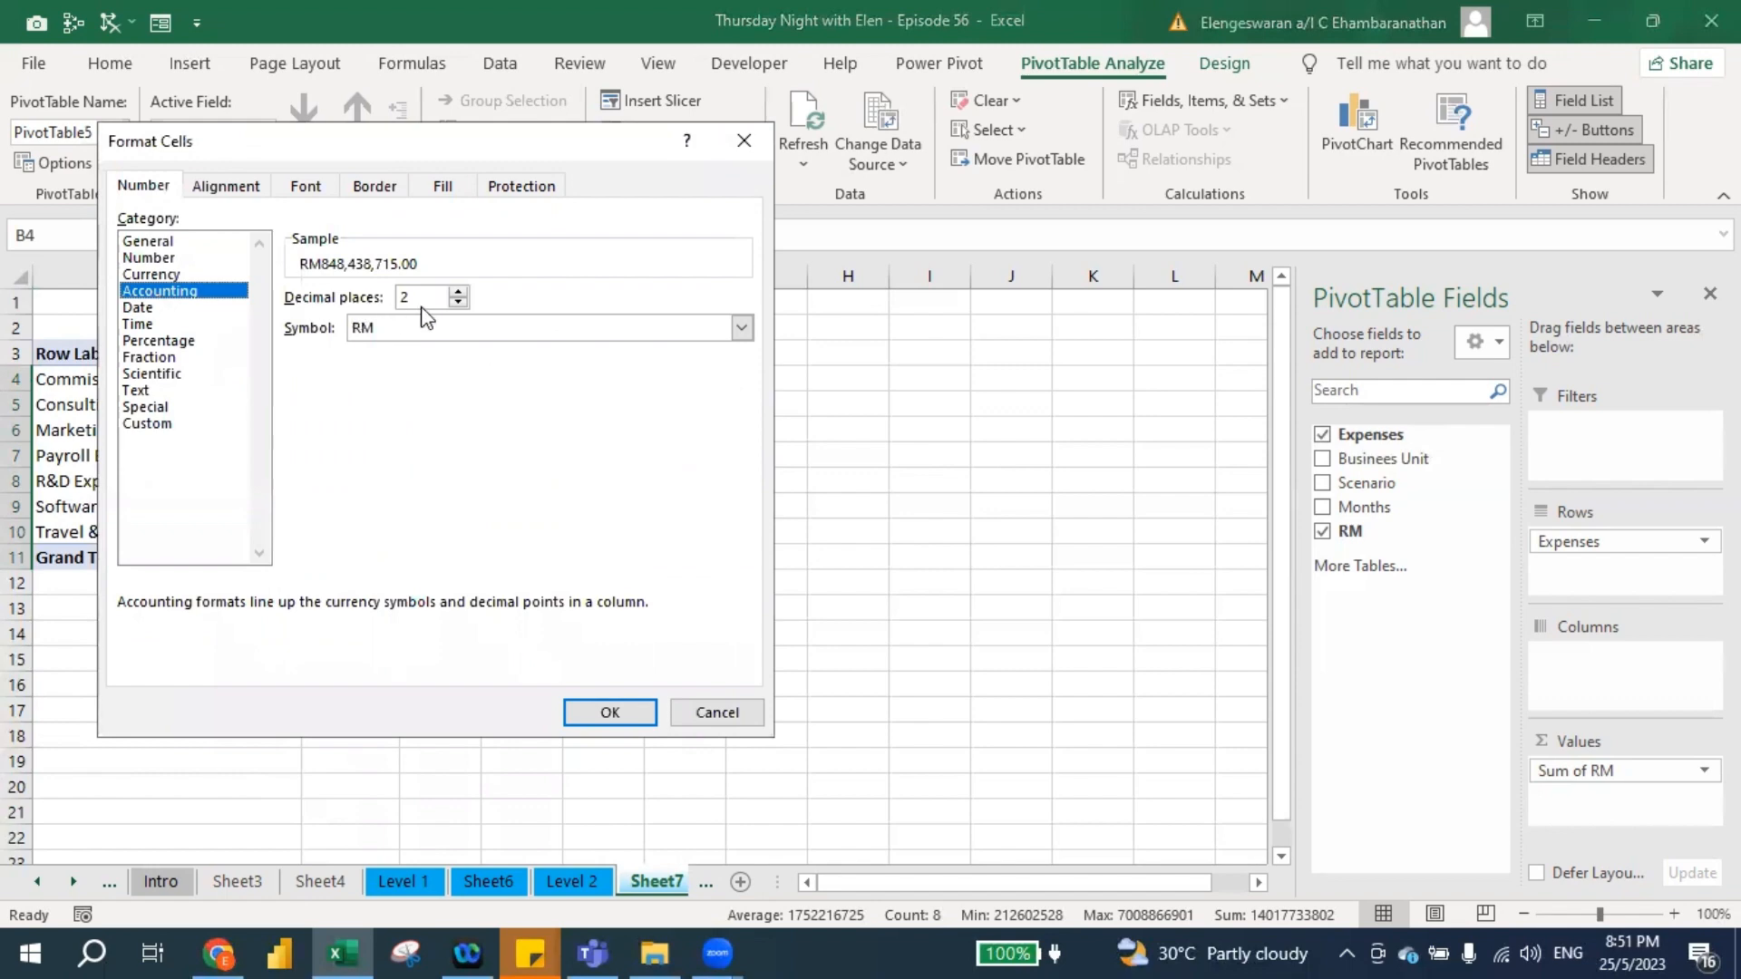
left_click(458, 302)
left_click(458, 302)
left_click(742, 327)
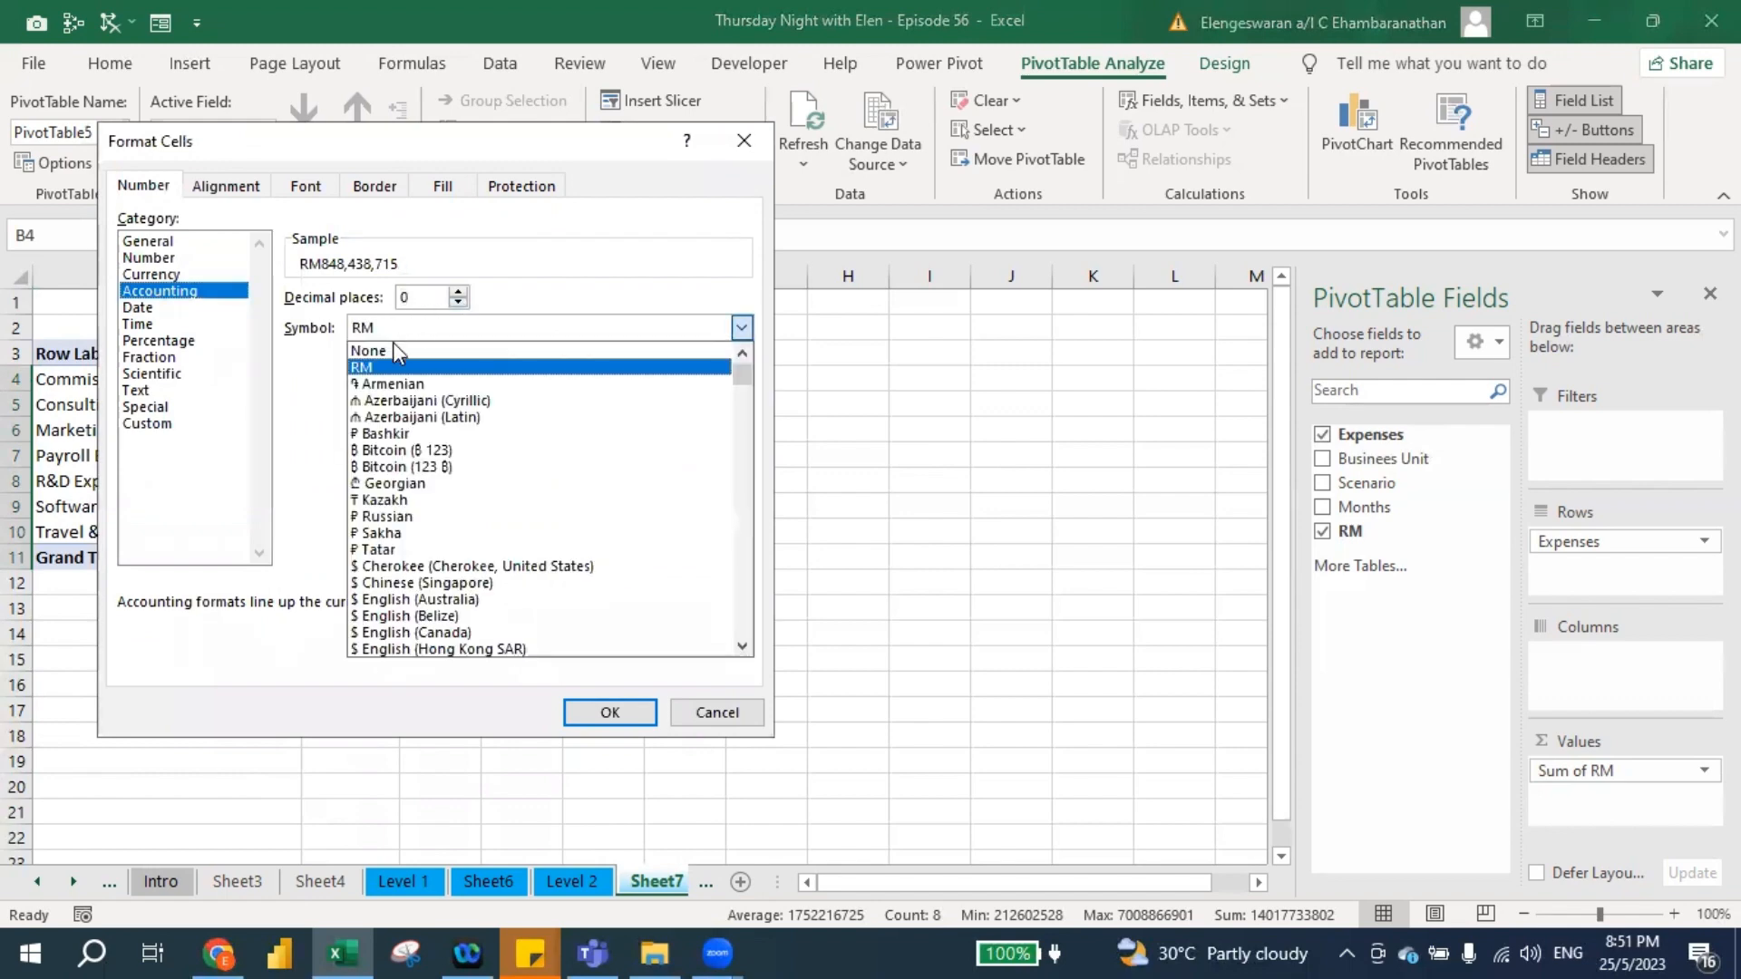
left_click(381, 351)
left_click(638, 714)
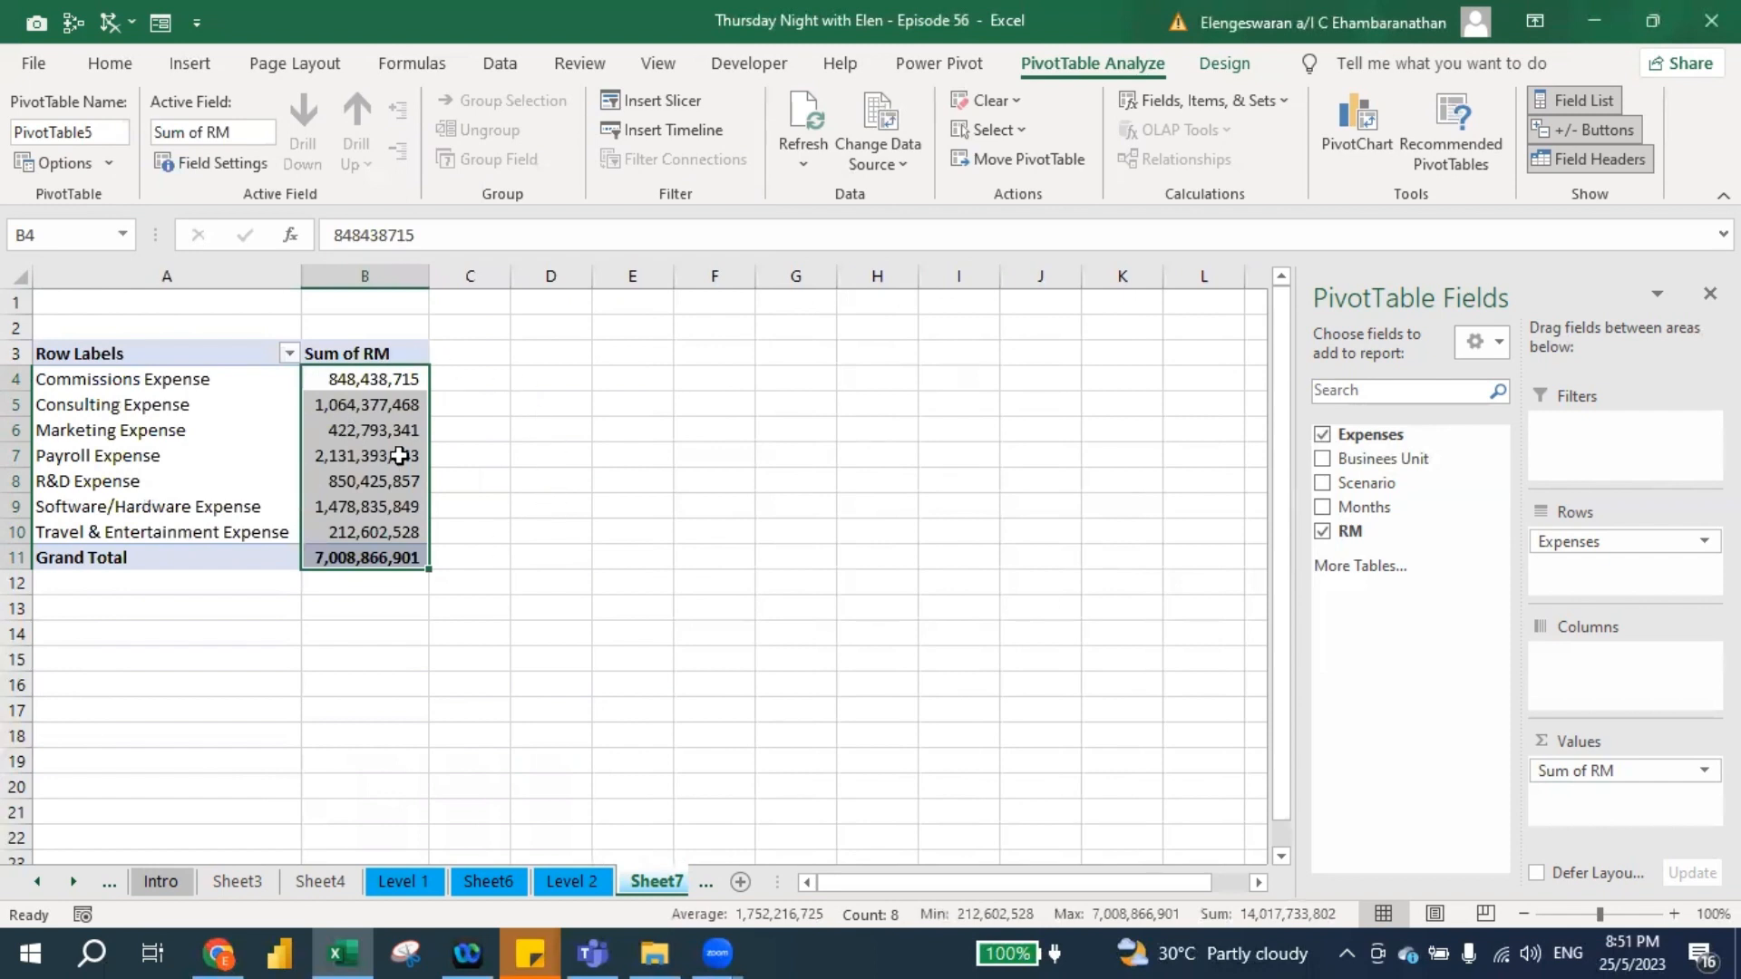
Sort the PivotTable's expense rows by Sum of RM from largest to smallest.
left_click(388, 379)
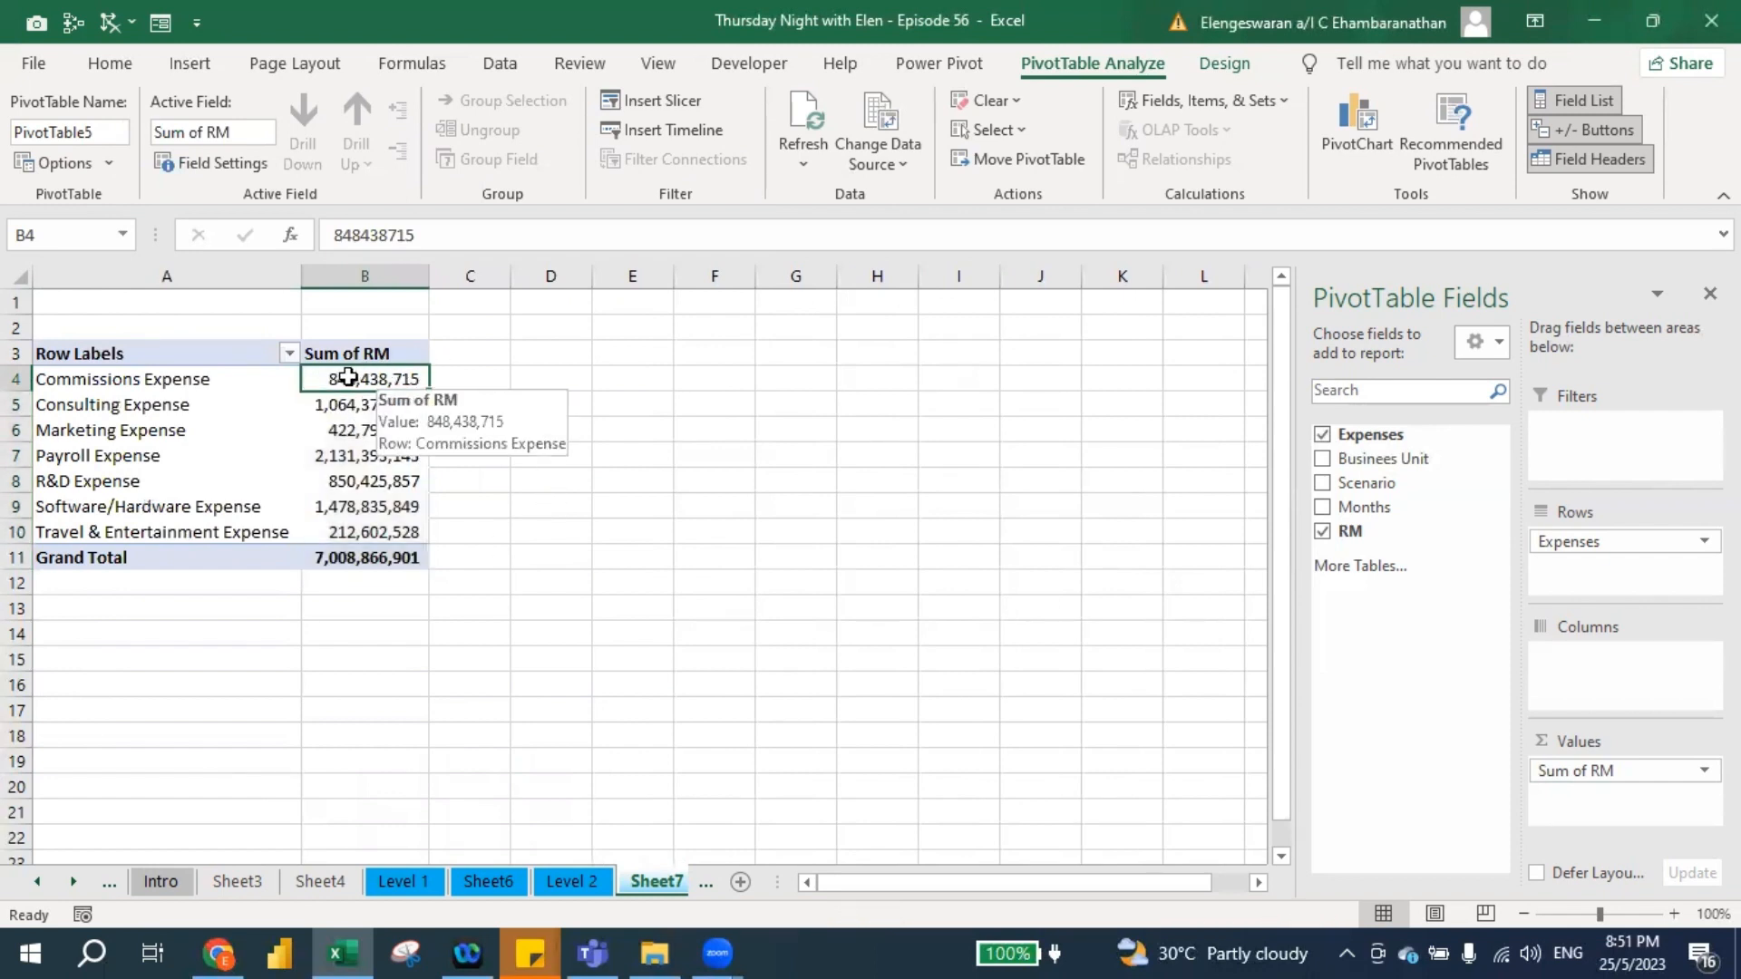
right_click(349, 377)
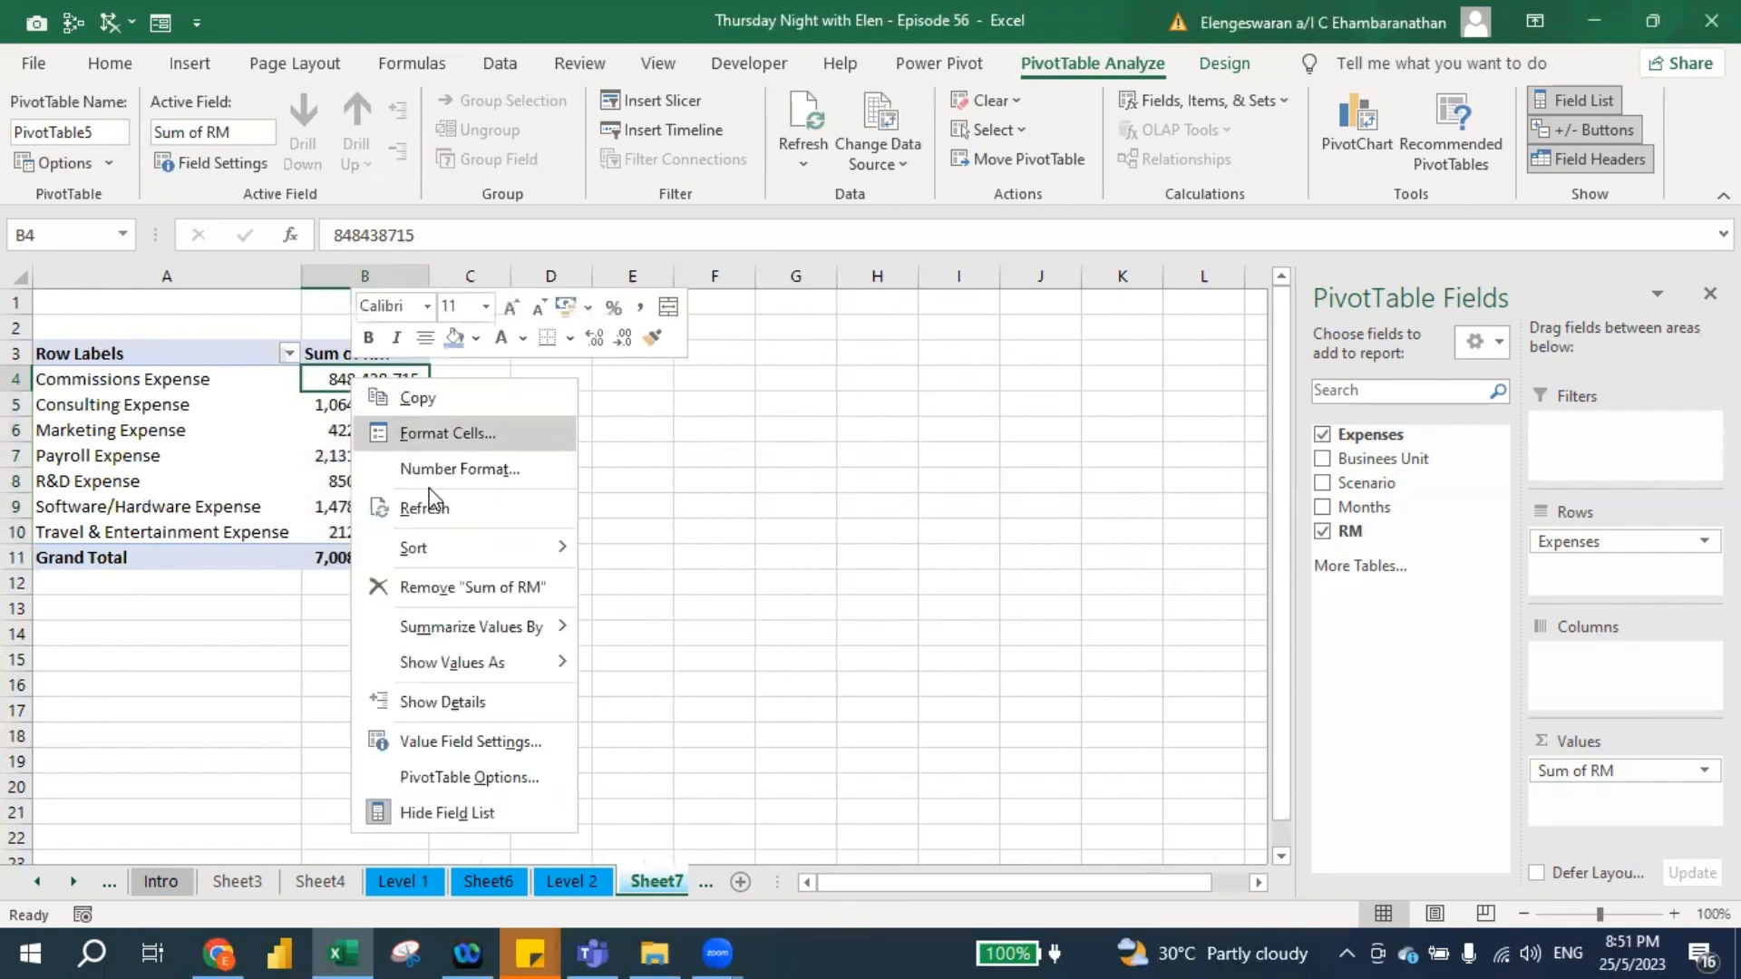
mouse_move(434, 564)
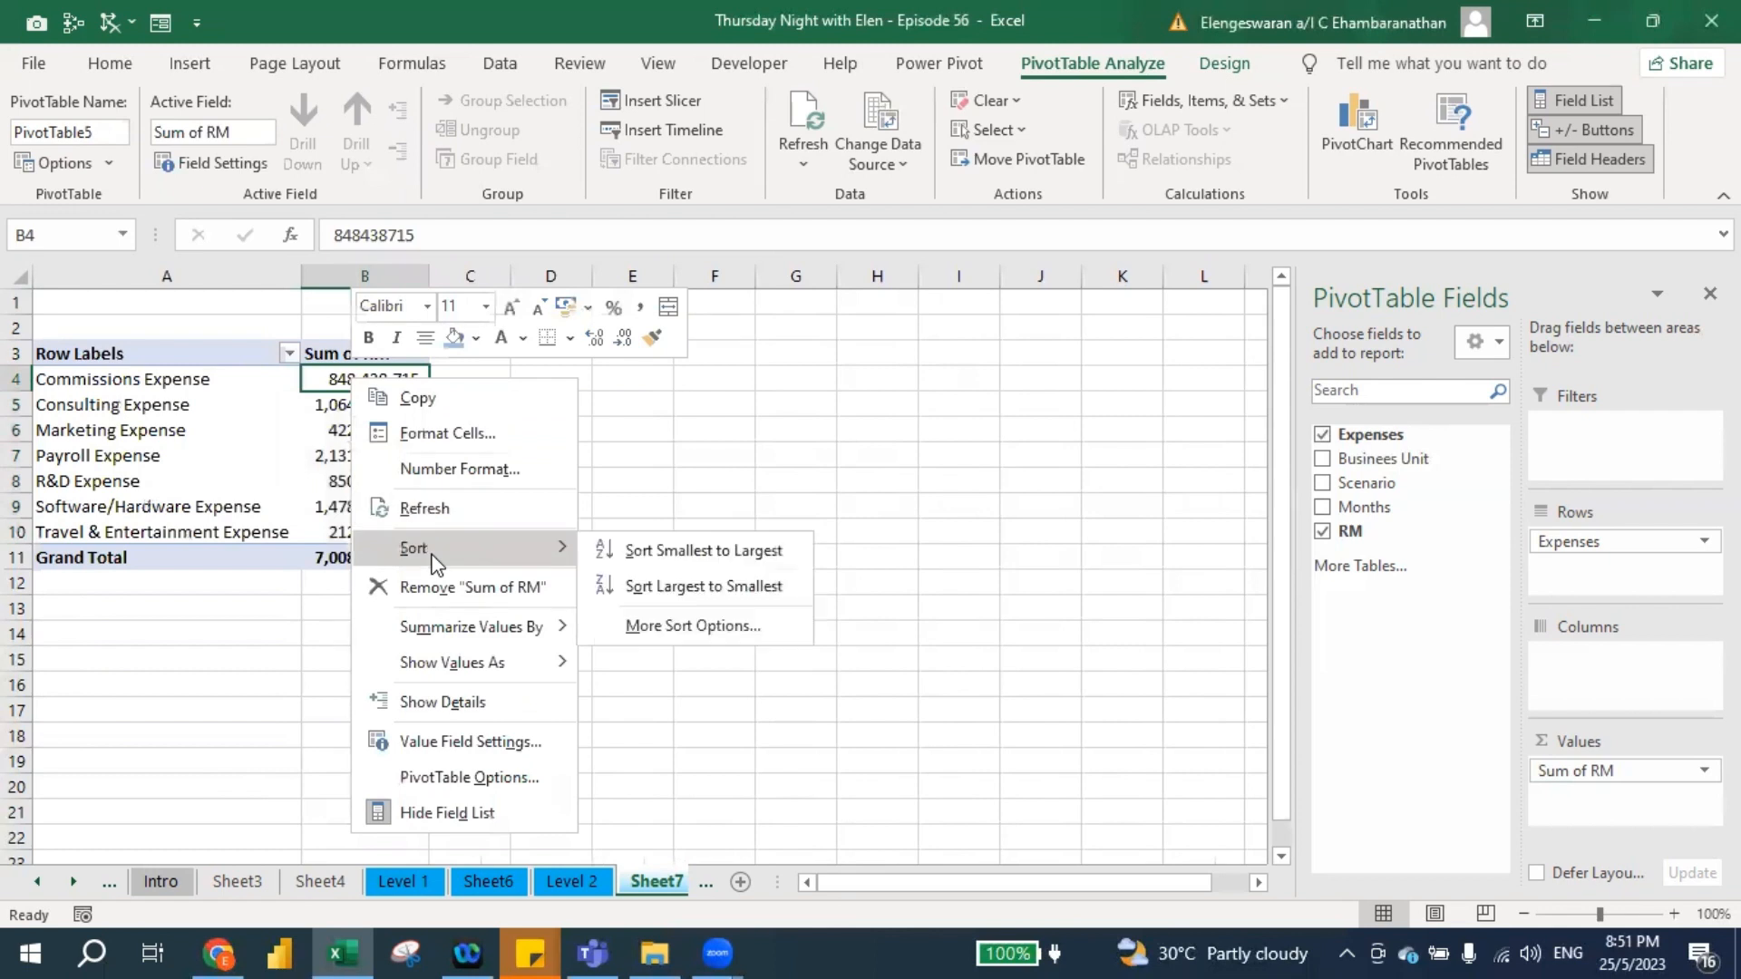
left_click(622, 589)
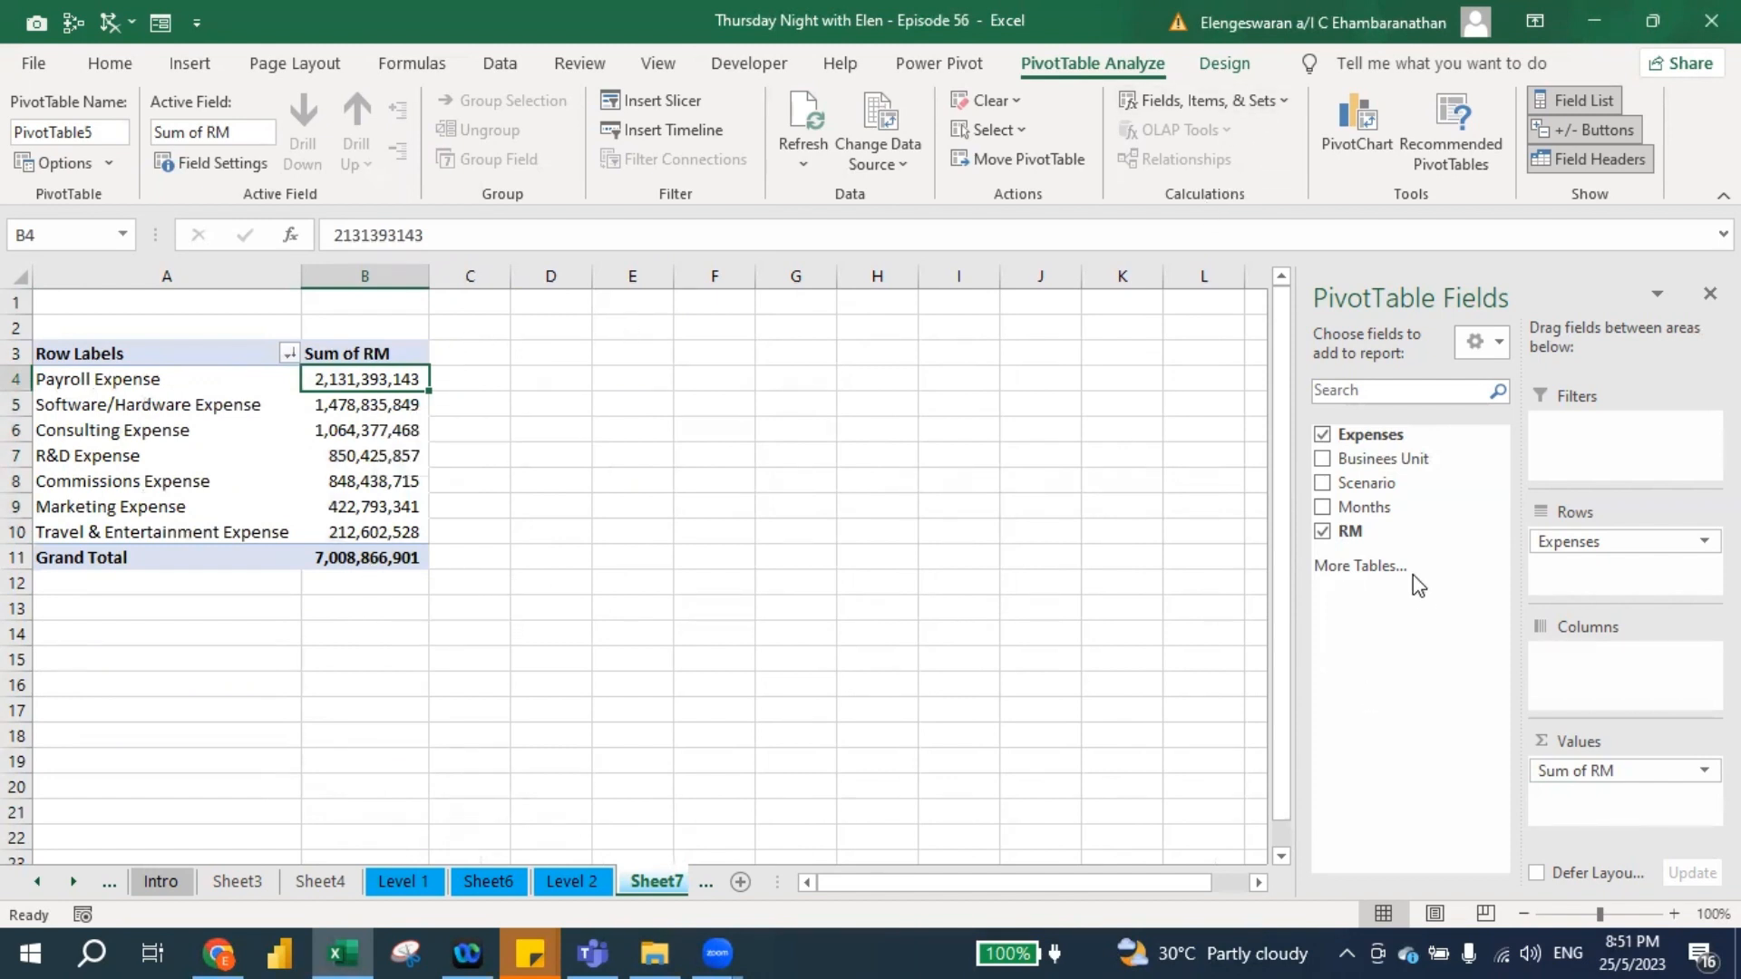
Add RM to the PivotTable values a second time and show that column as % of Grand Total.
left_click_drag(1351, 532, 1577, 800)
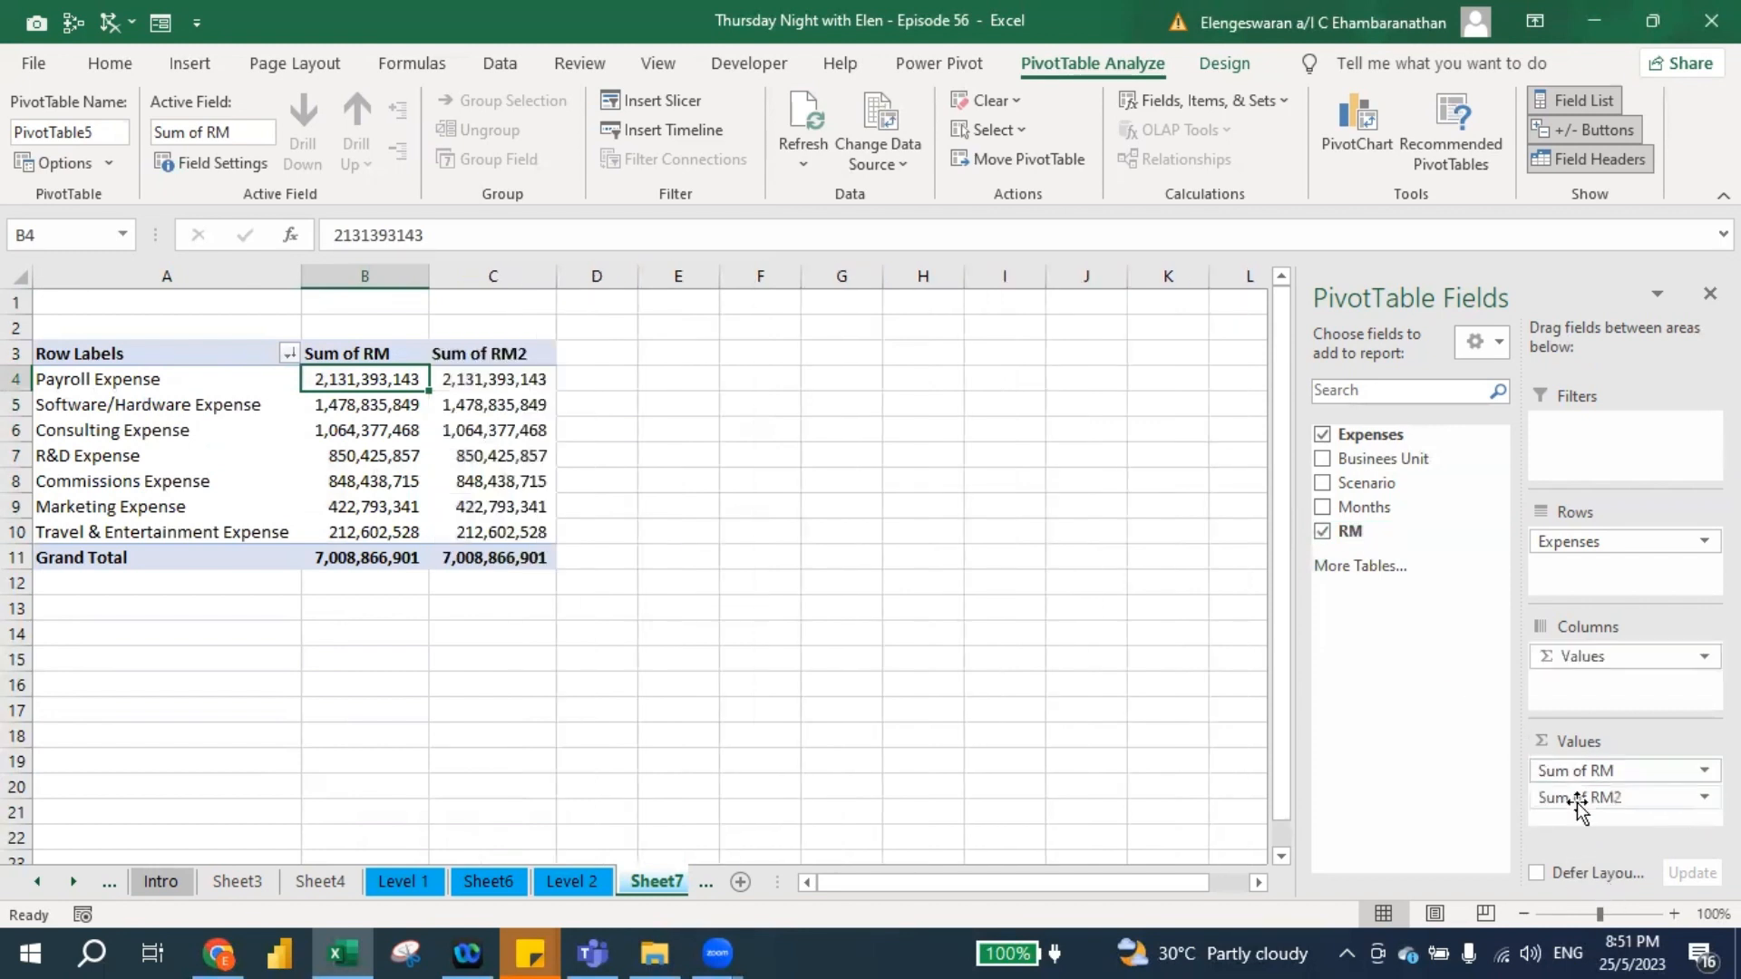
left_click(479, 376)
key("ctrl+shift+Down")
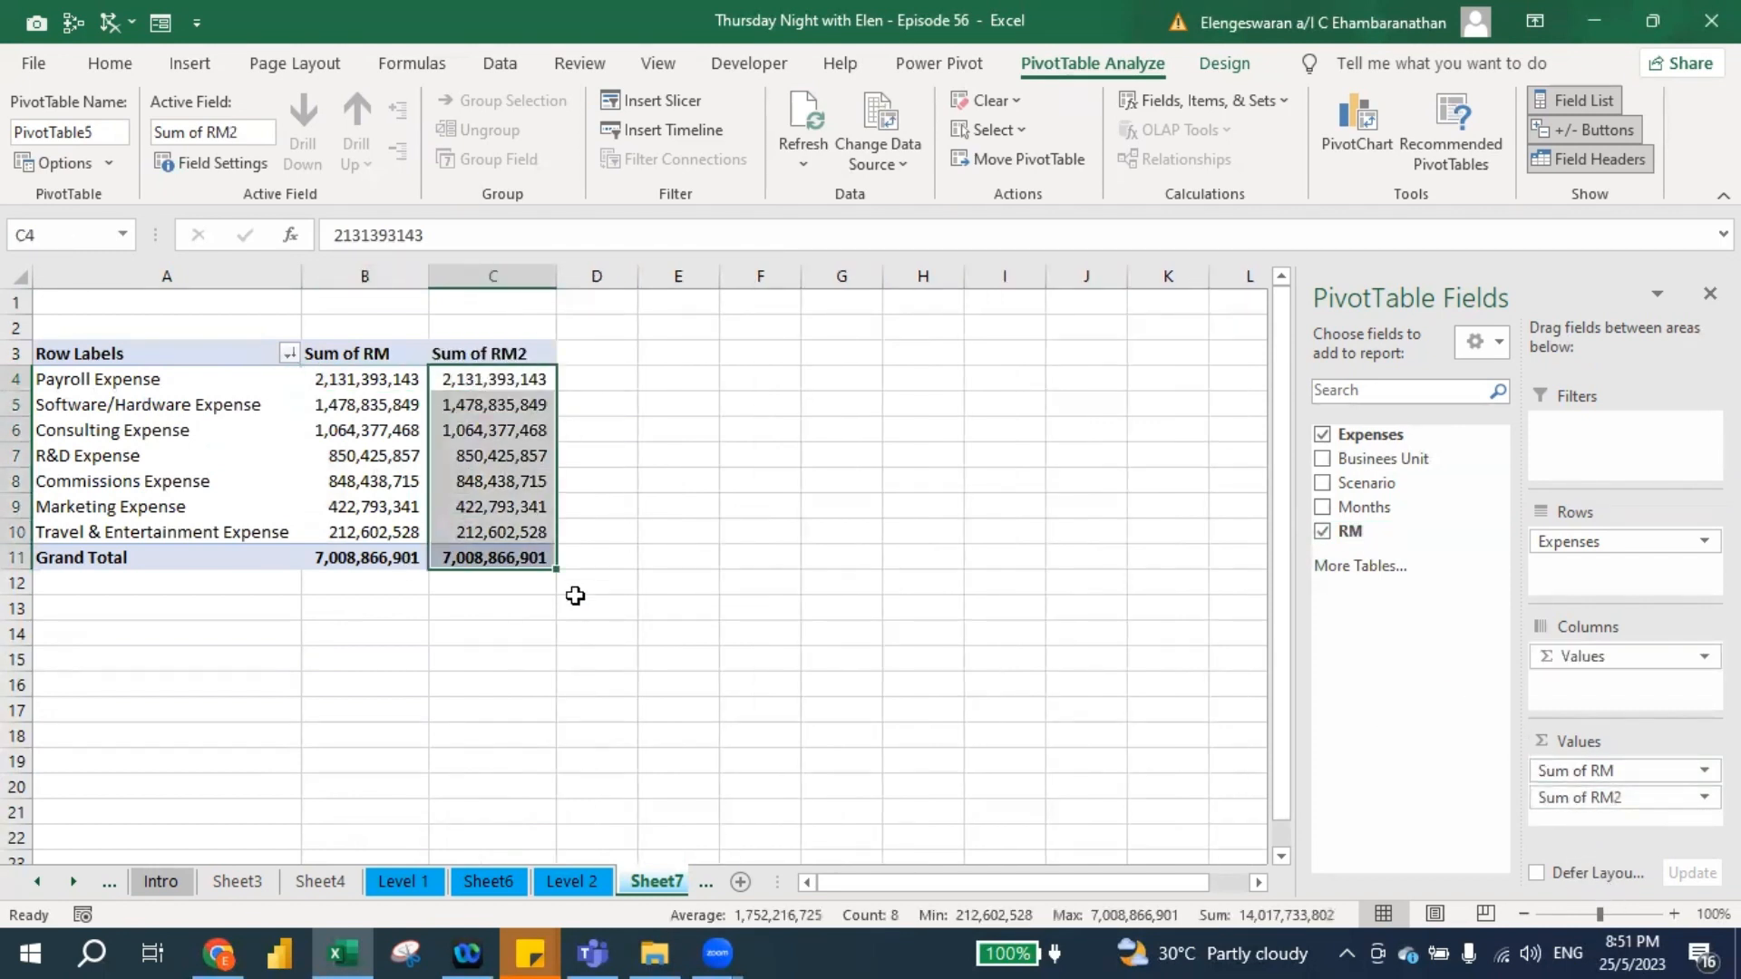
right_click(486, 381)
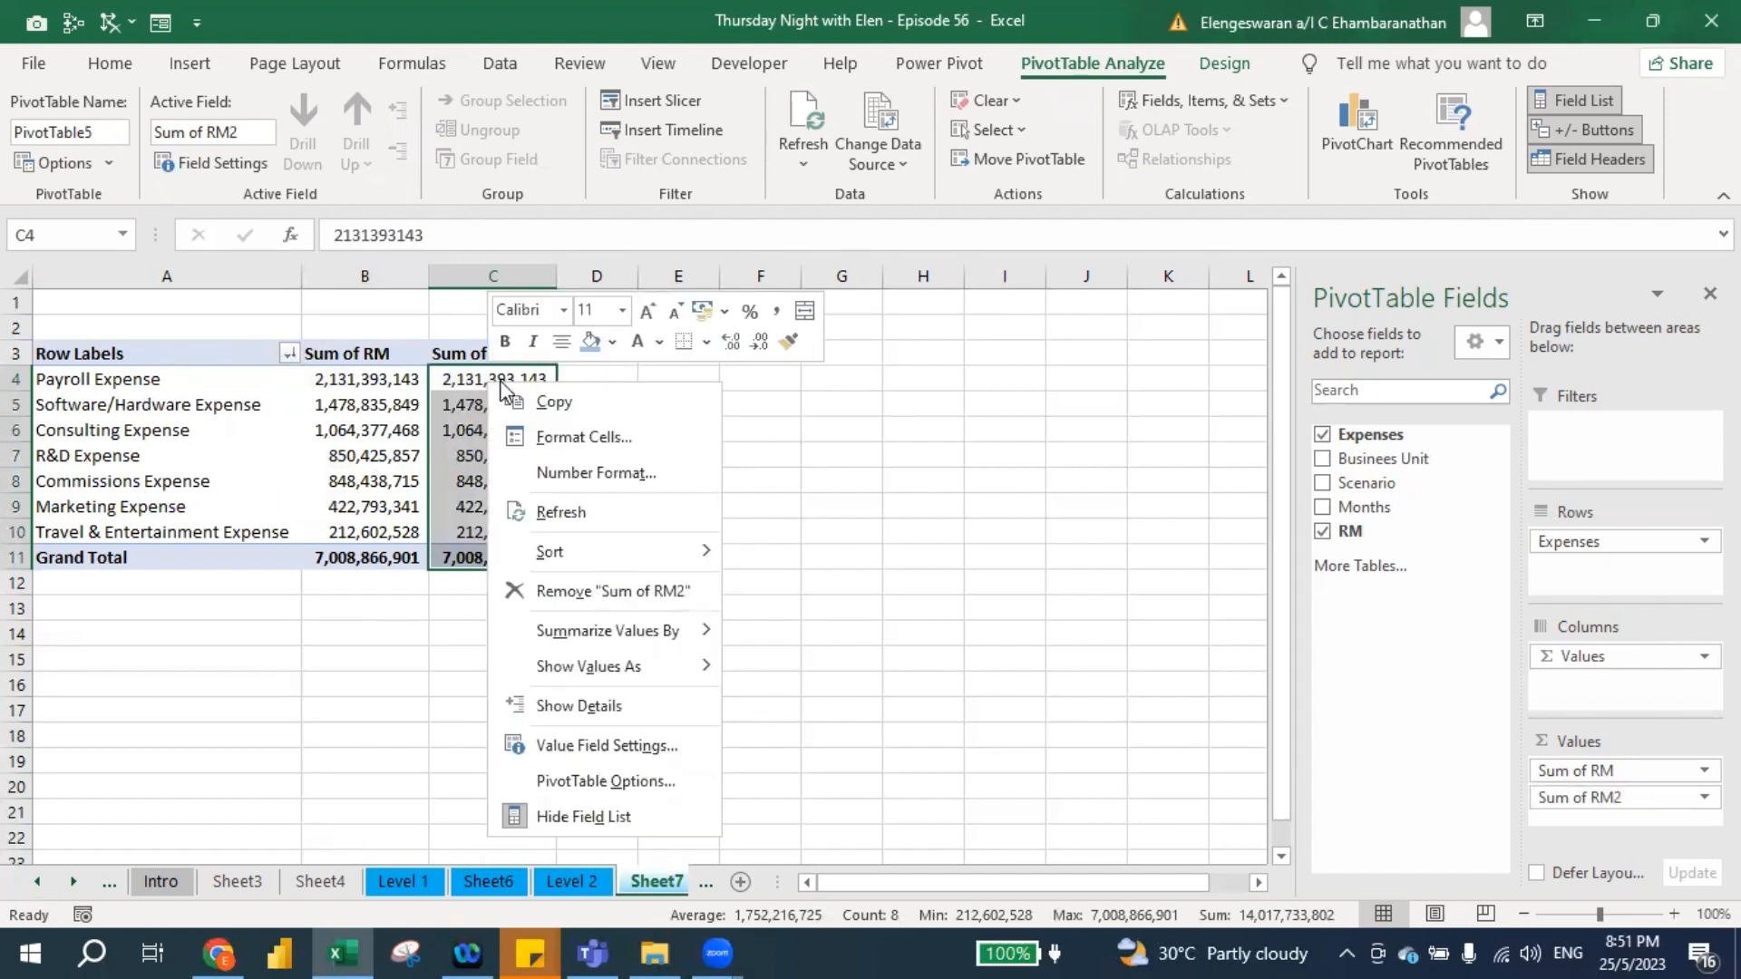
mouse_move(596, 663)
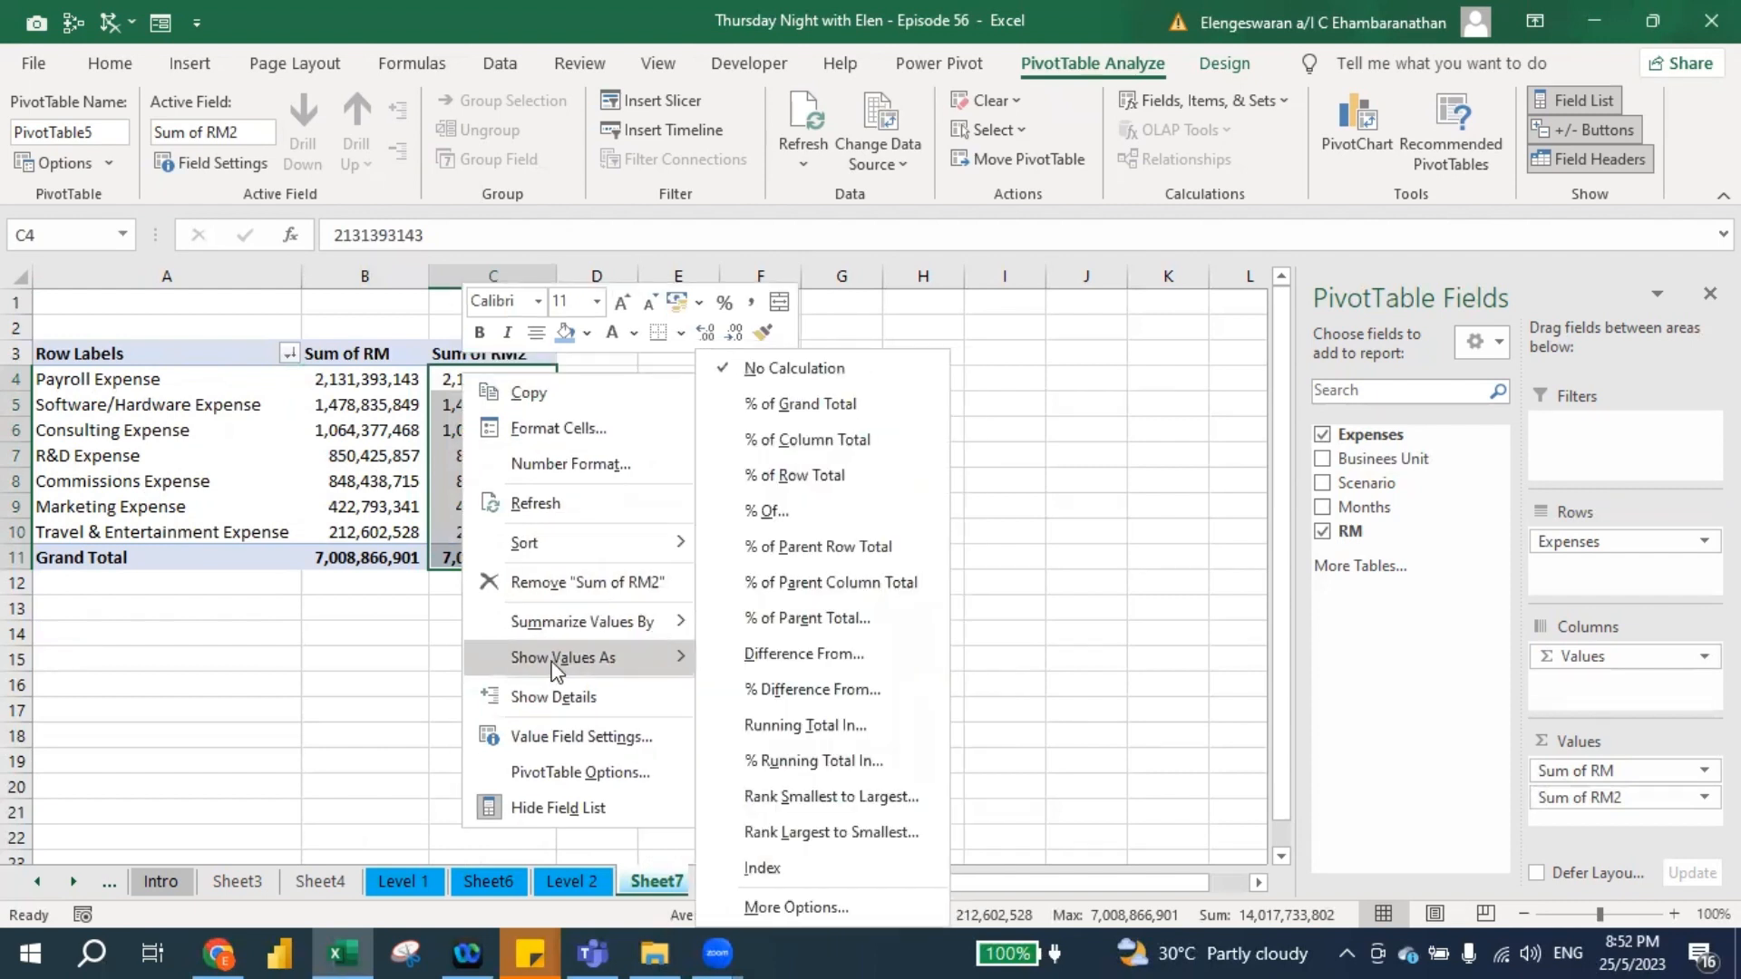
left_click(820, 411)
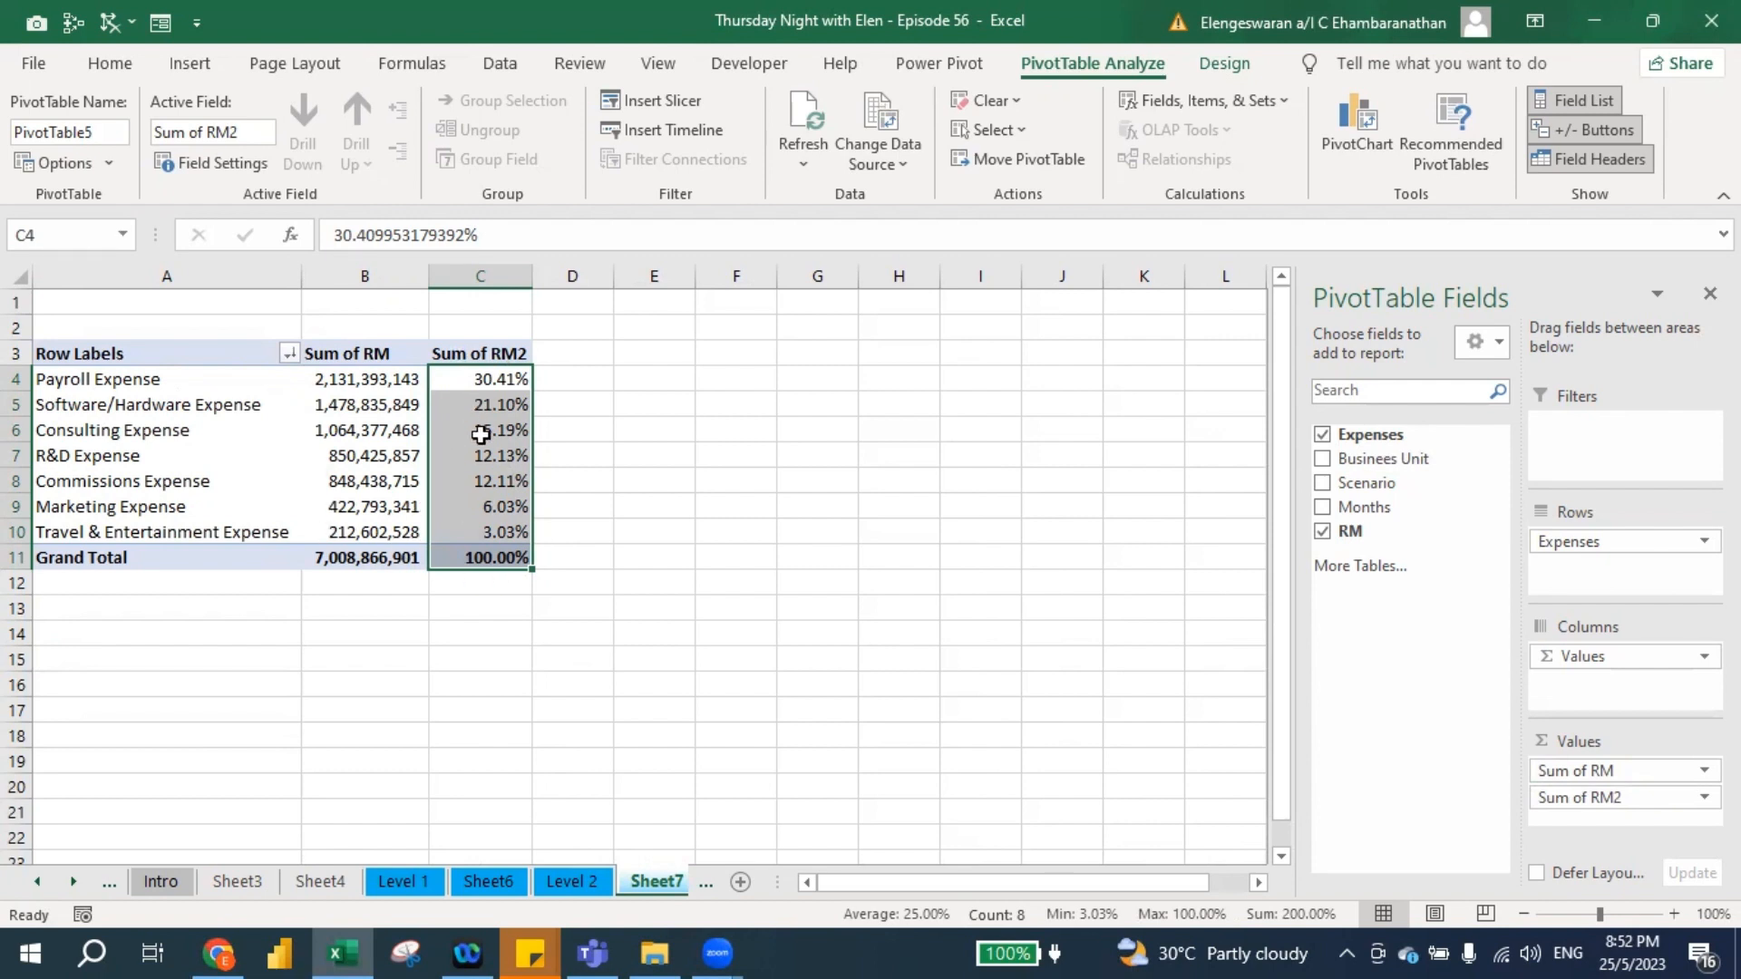
Rename the Sum of RM value field as "Expenses" with a leading space.
double_click(355, 356)
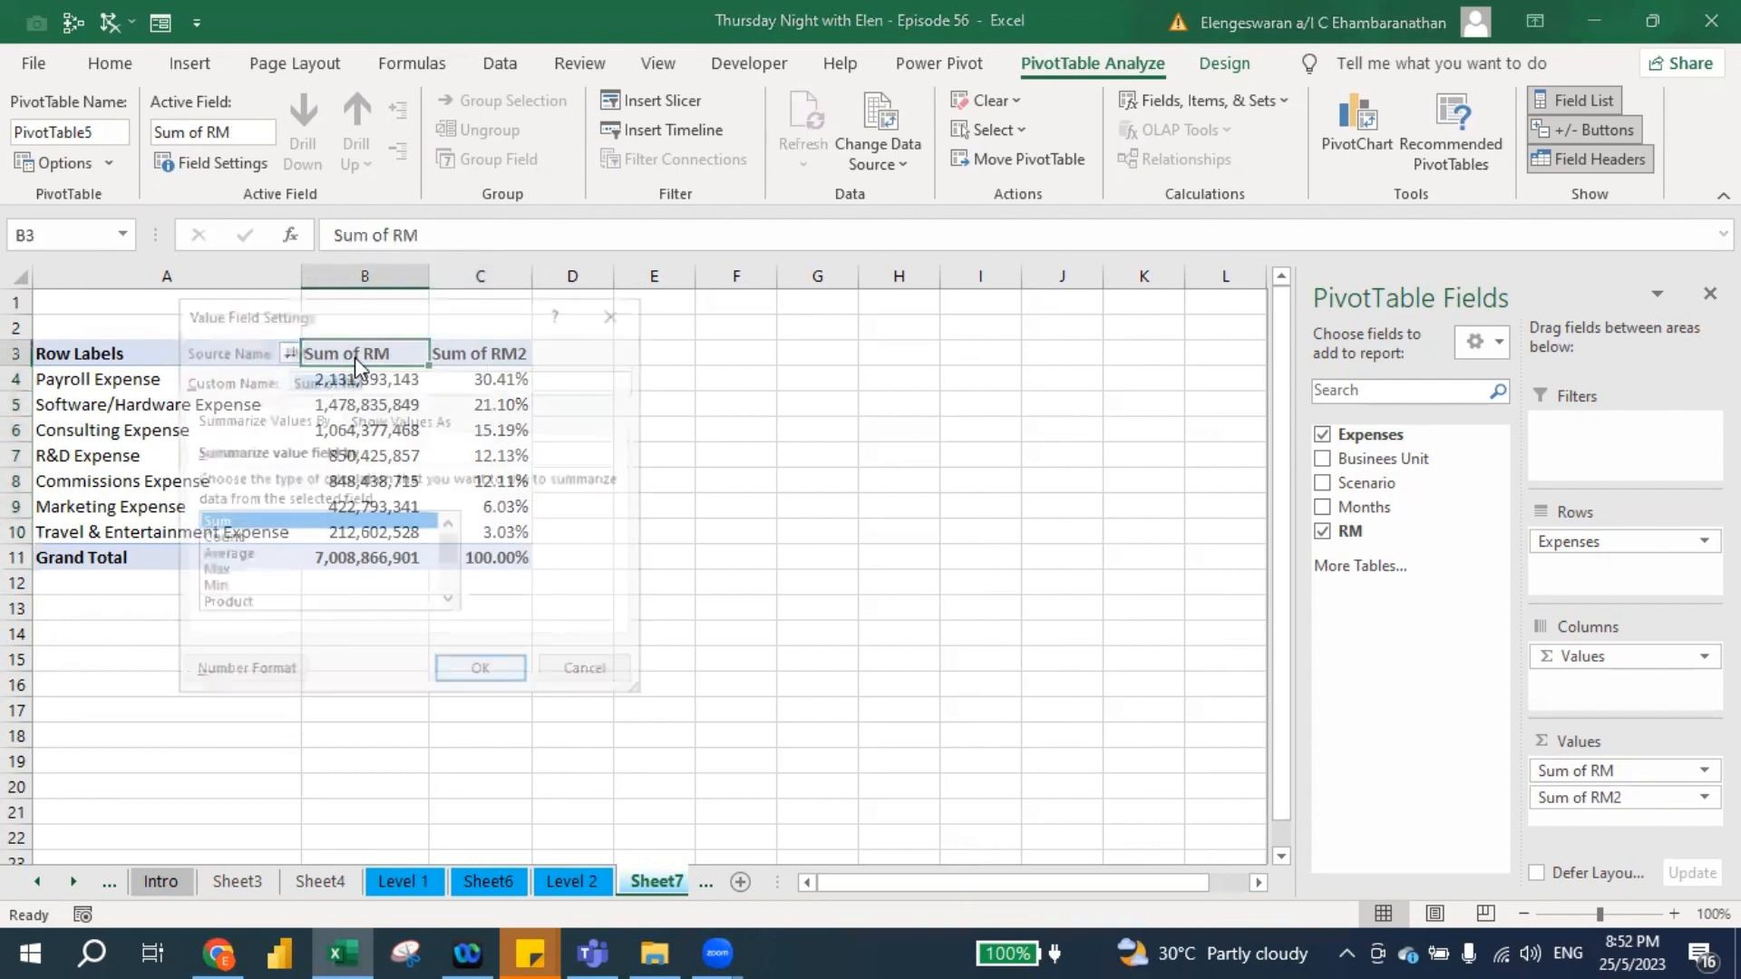
left_click(372, 382)
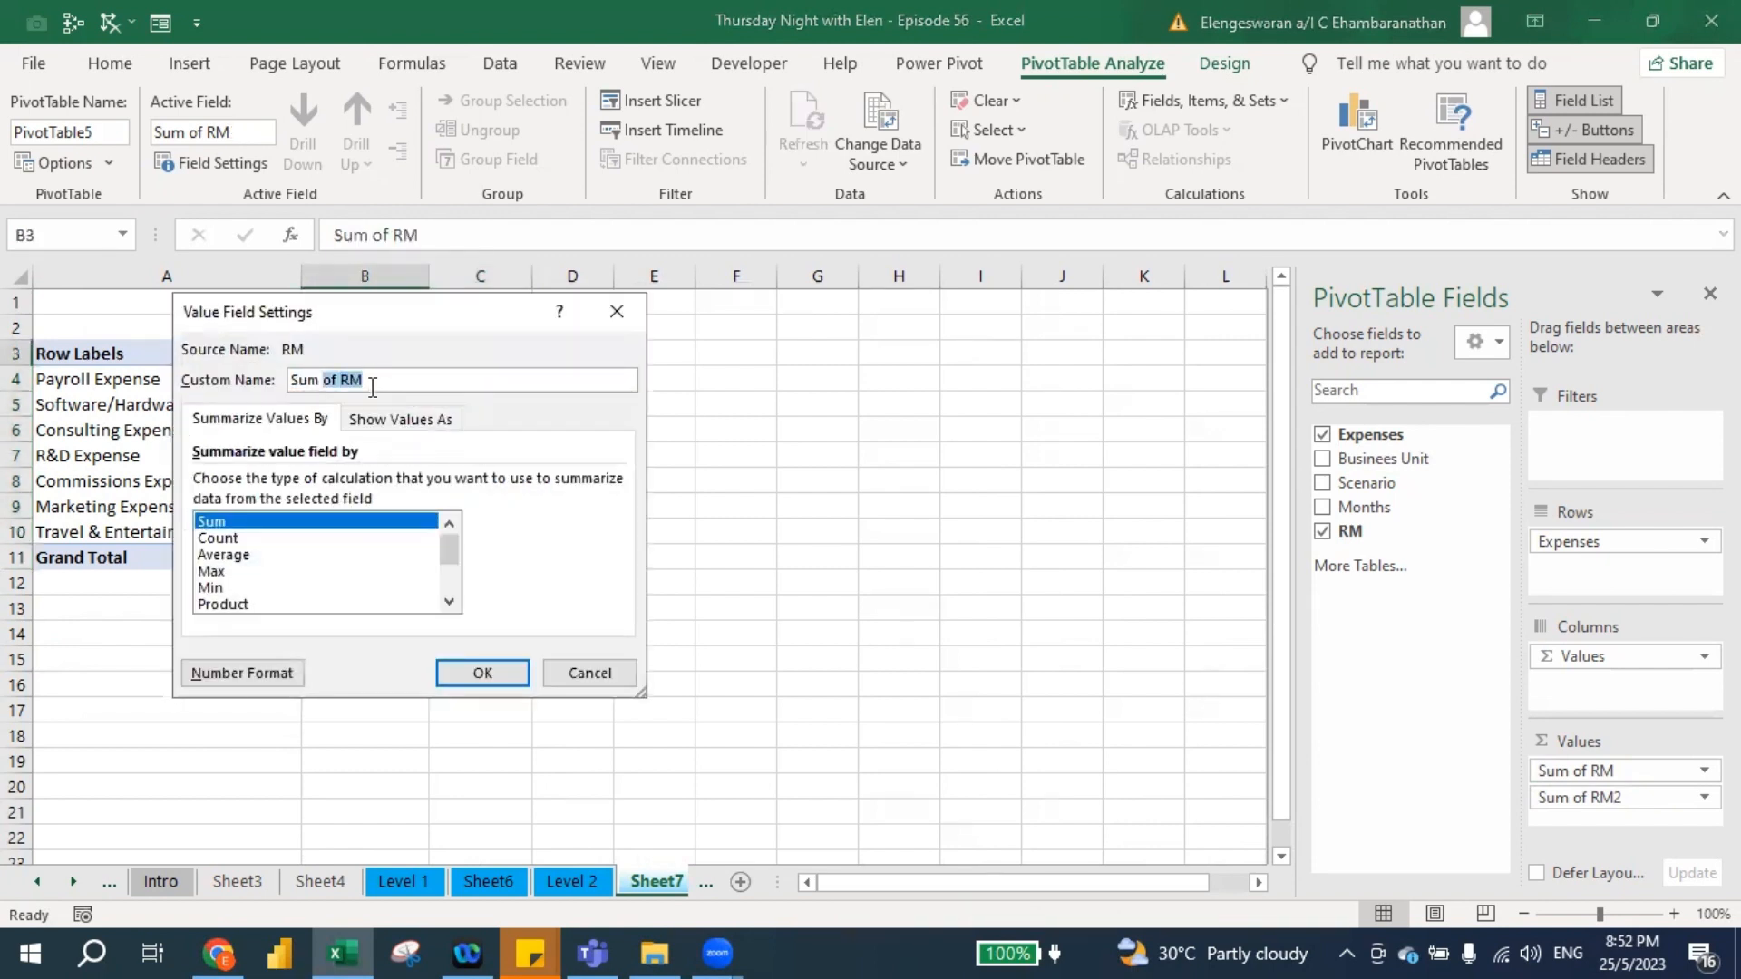
key("ctrl+shift+Left")
key("BackSpace")
key("Return")
Rename the Sum of RM2 percentage column as "%".
left_click(480, 352)
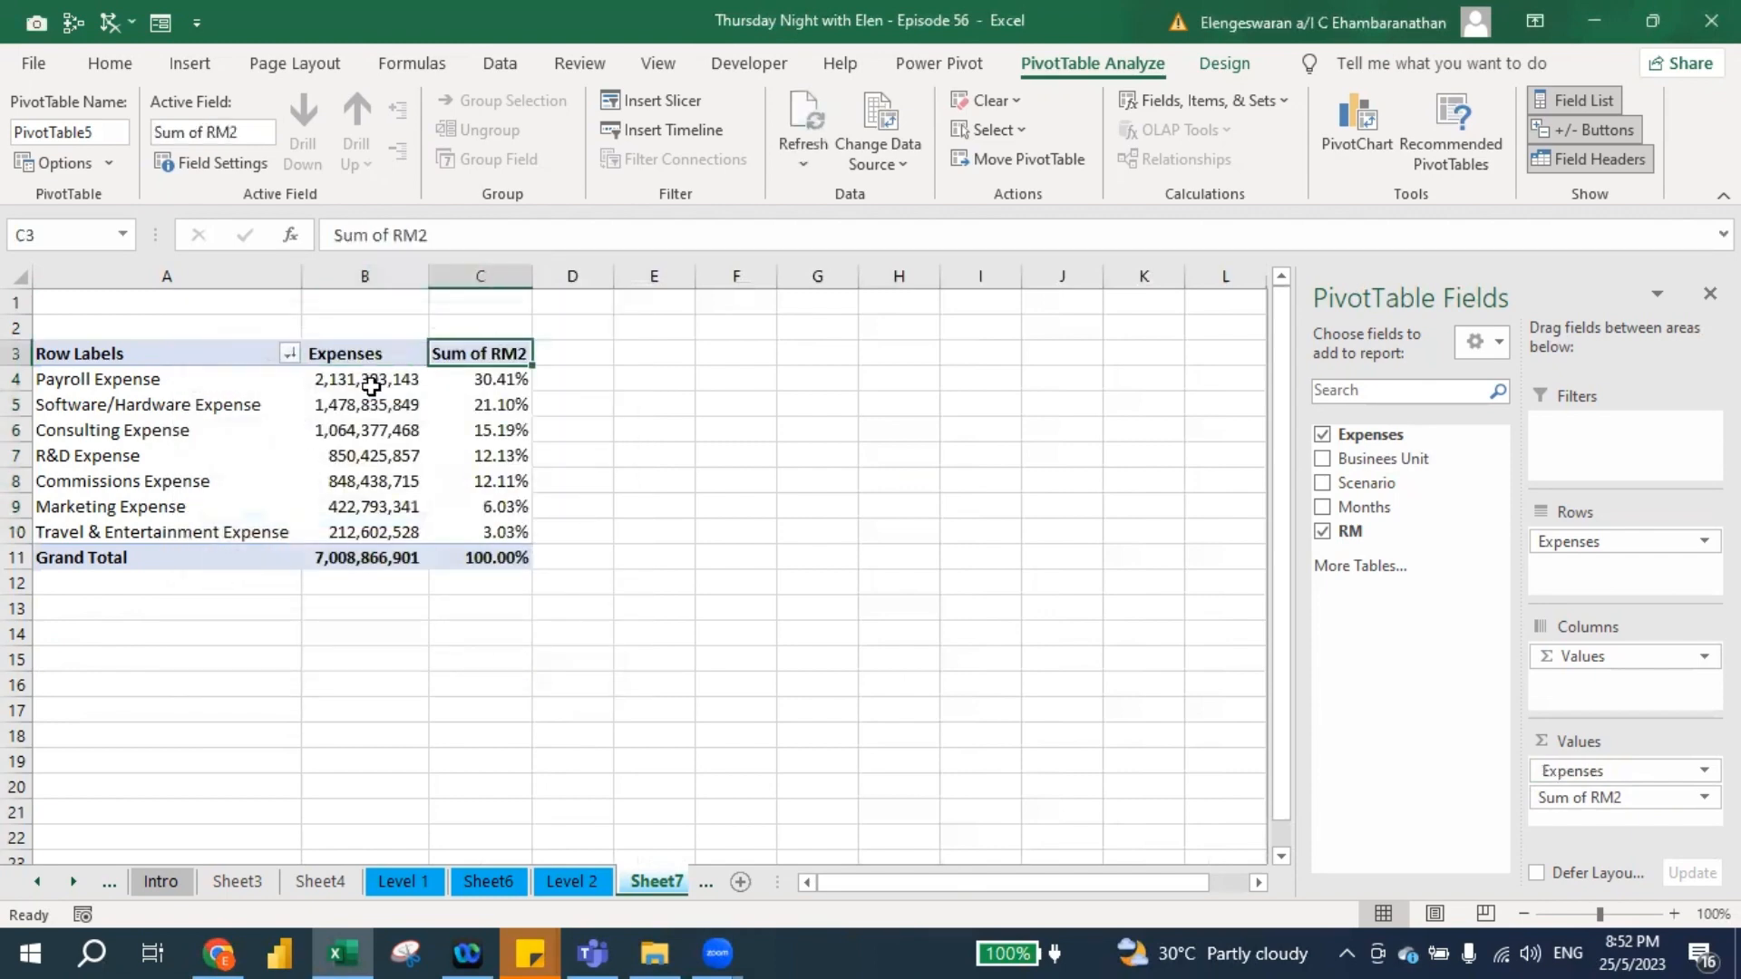
double_click(466, 355)
key("BackSpace")
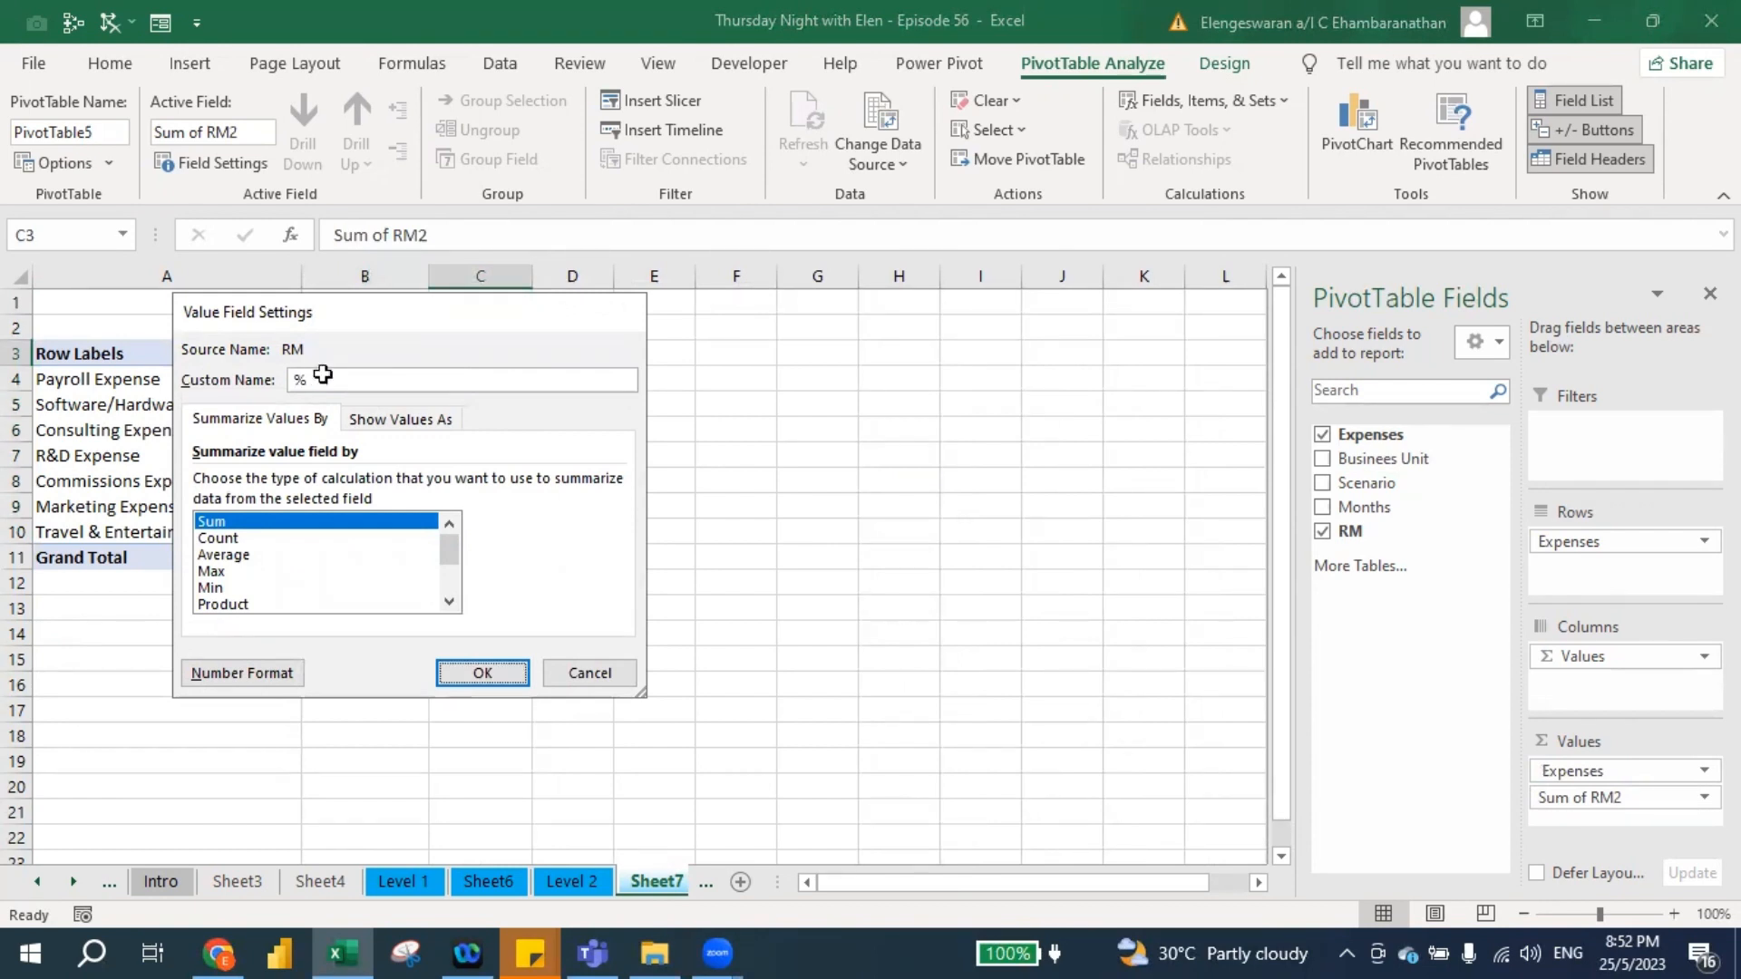
key("Return")
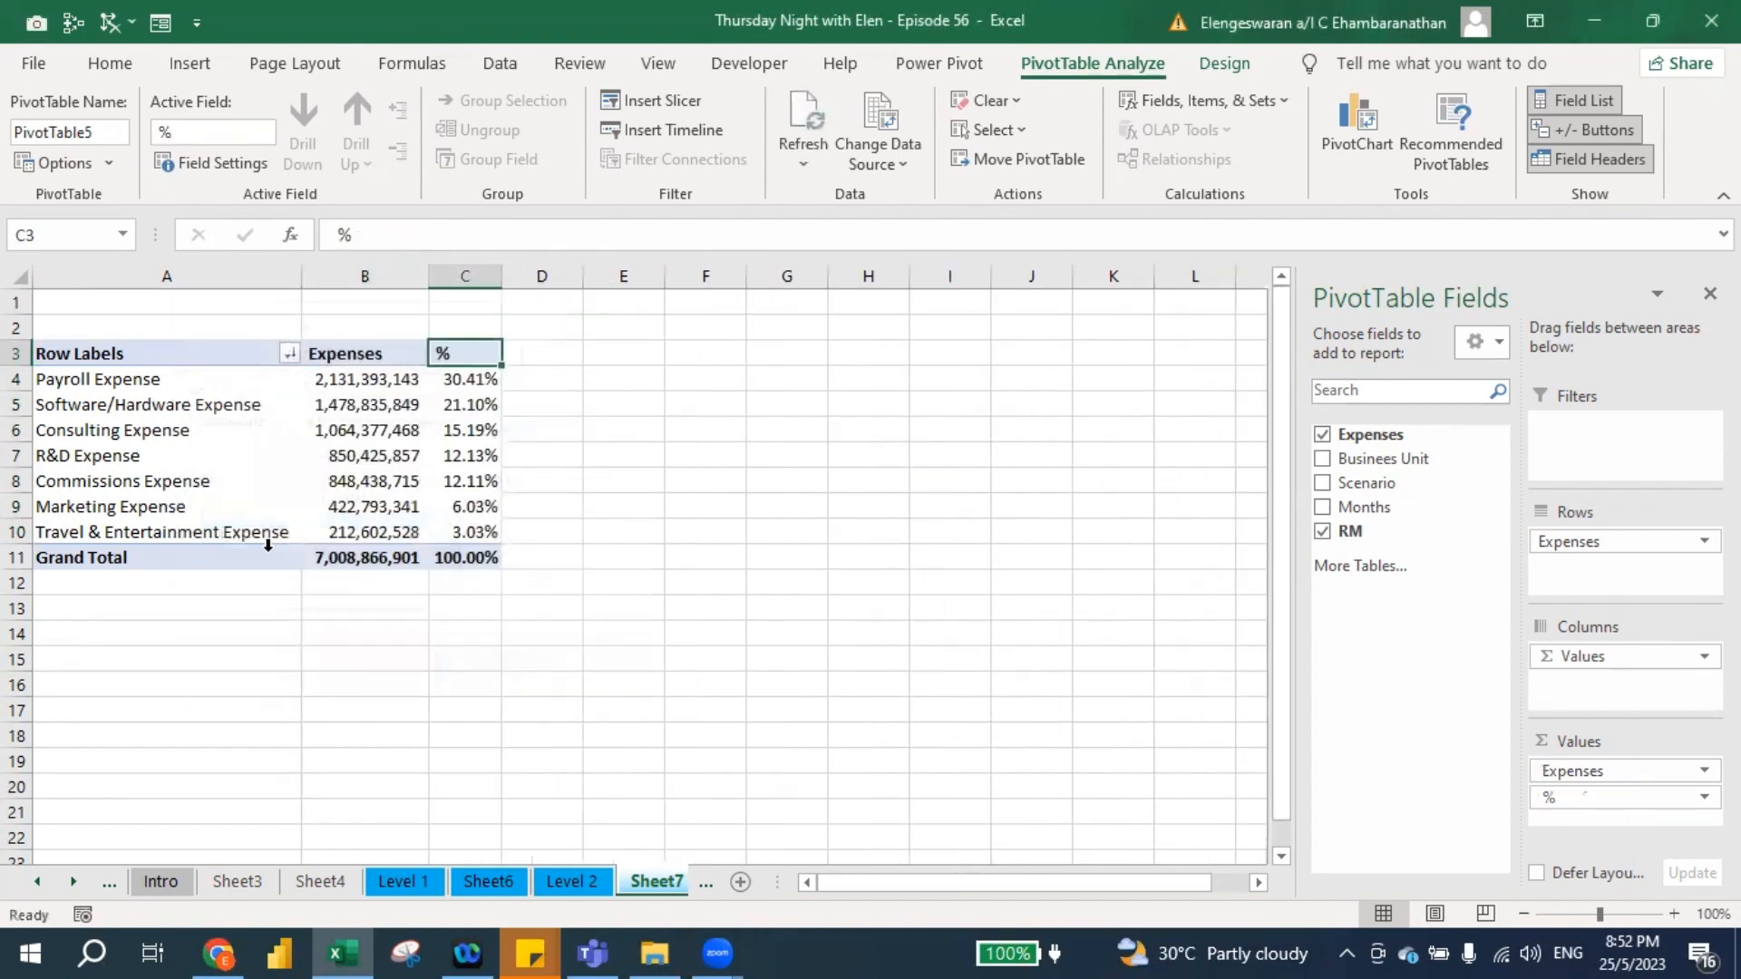
key("Down")
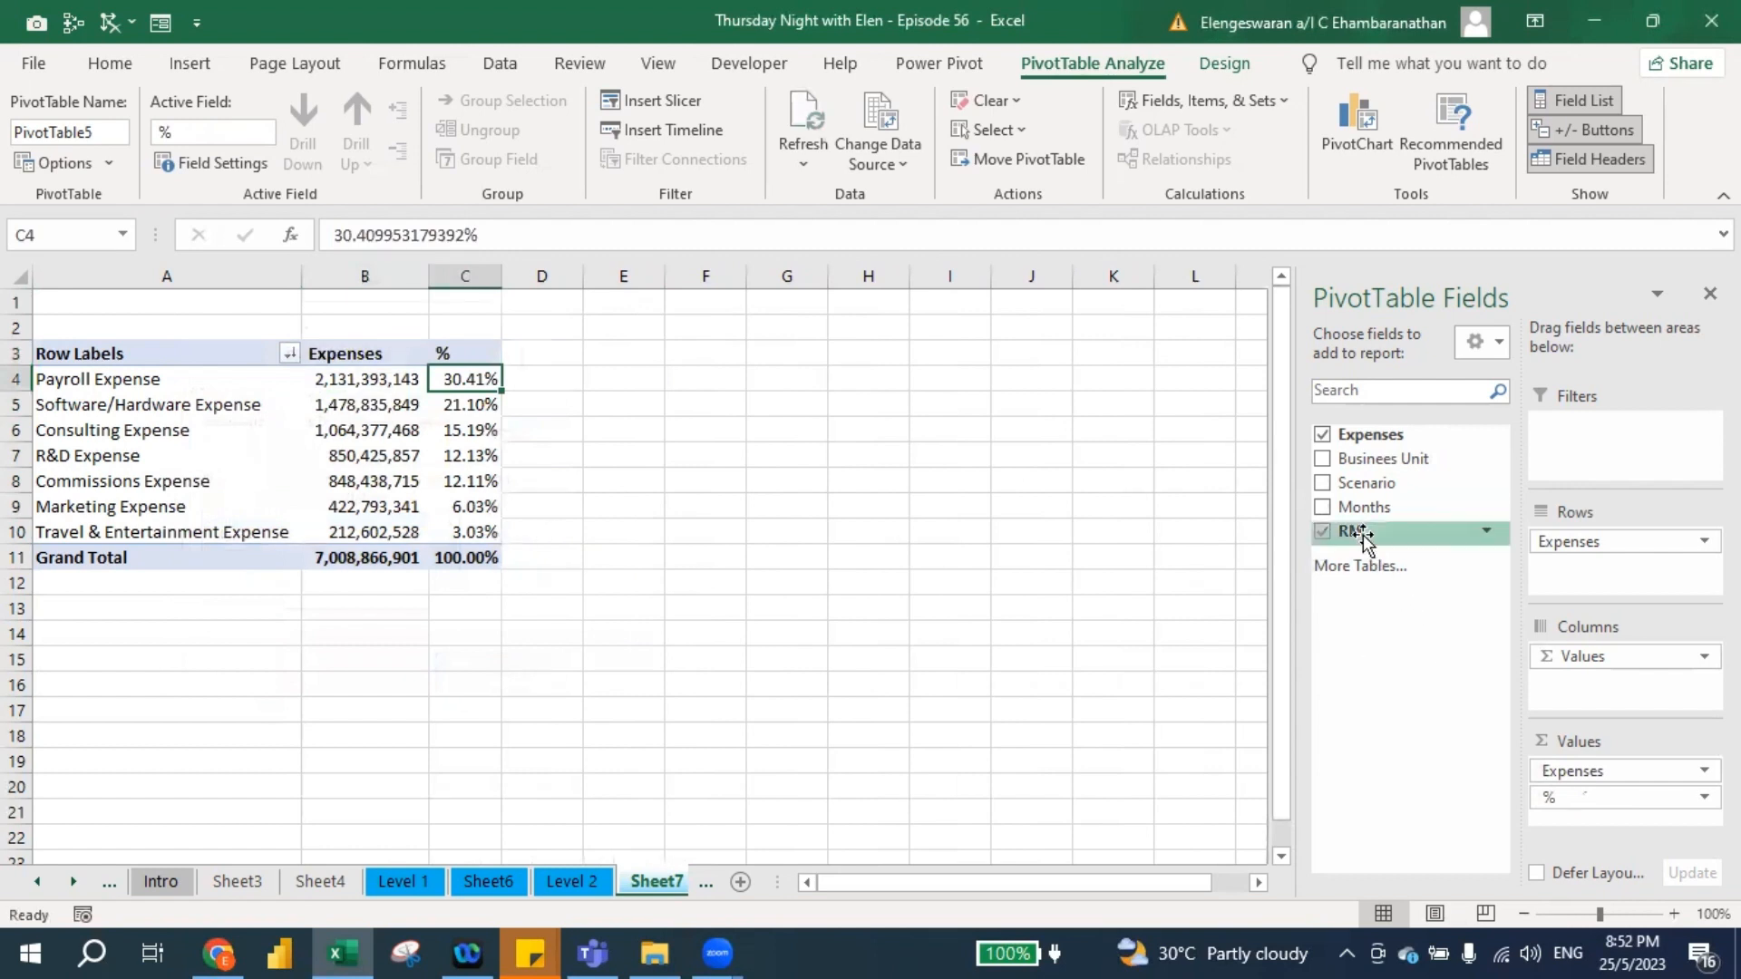
Add RM as a third value column and apply solid-fill light blue data bars to its expense rows, excluding the grand total.
left_click_drag(1365, 535, 1579, 827)
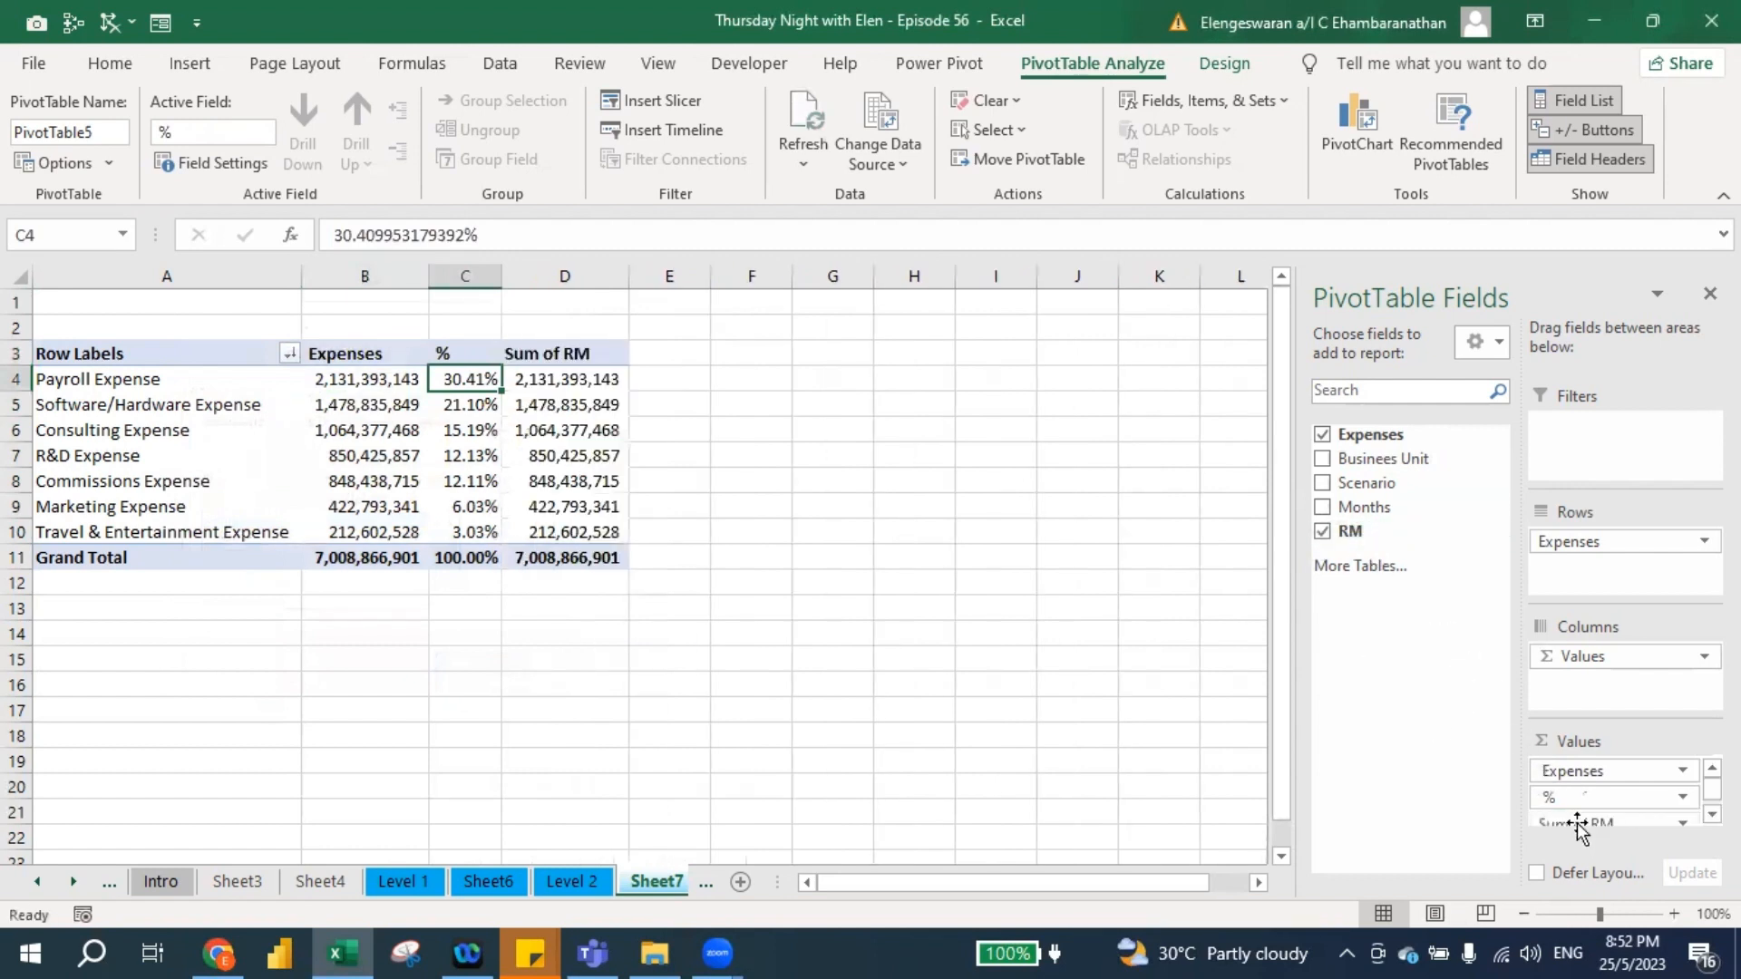
left_click(535, 374)
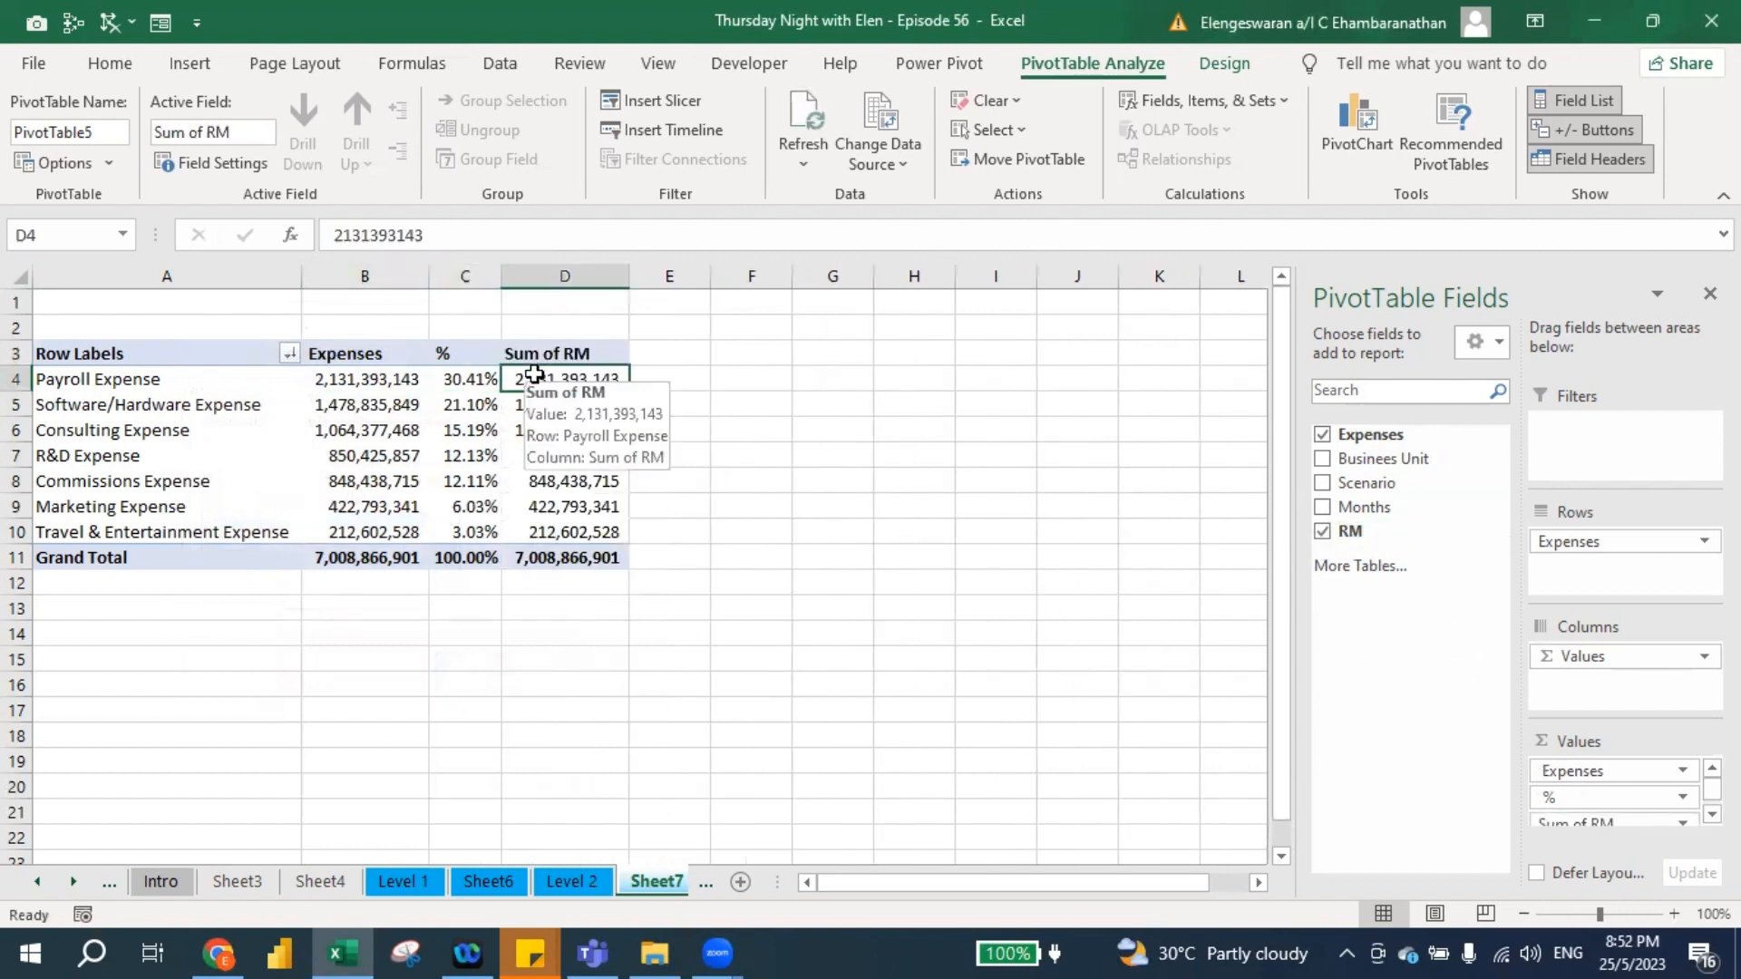
key("ctrl+shift+Down")
key("shift+Up")
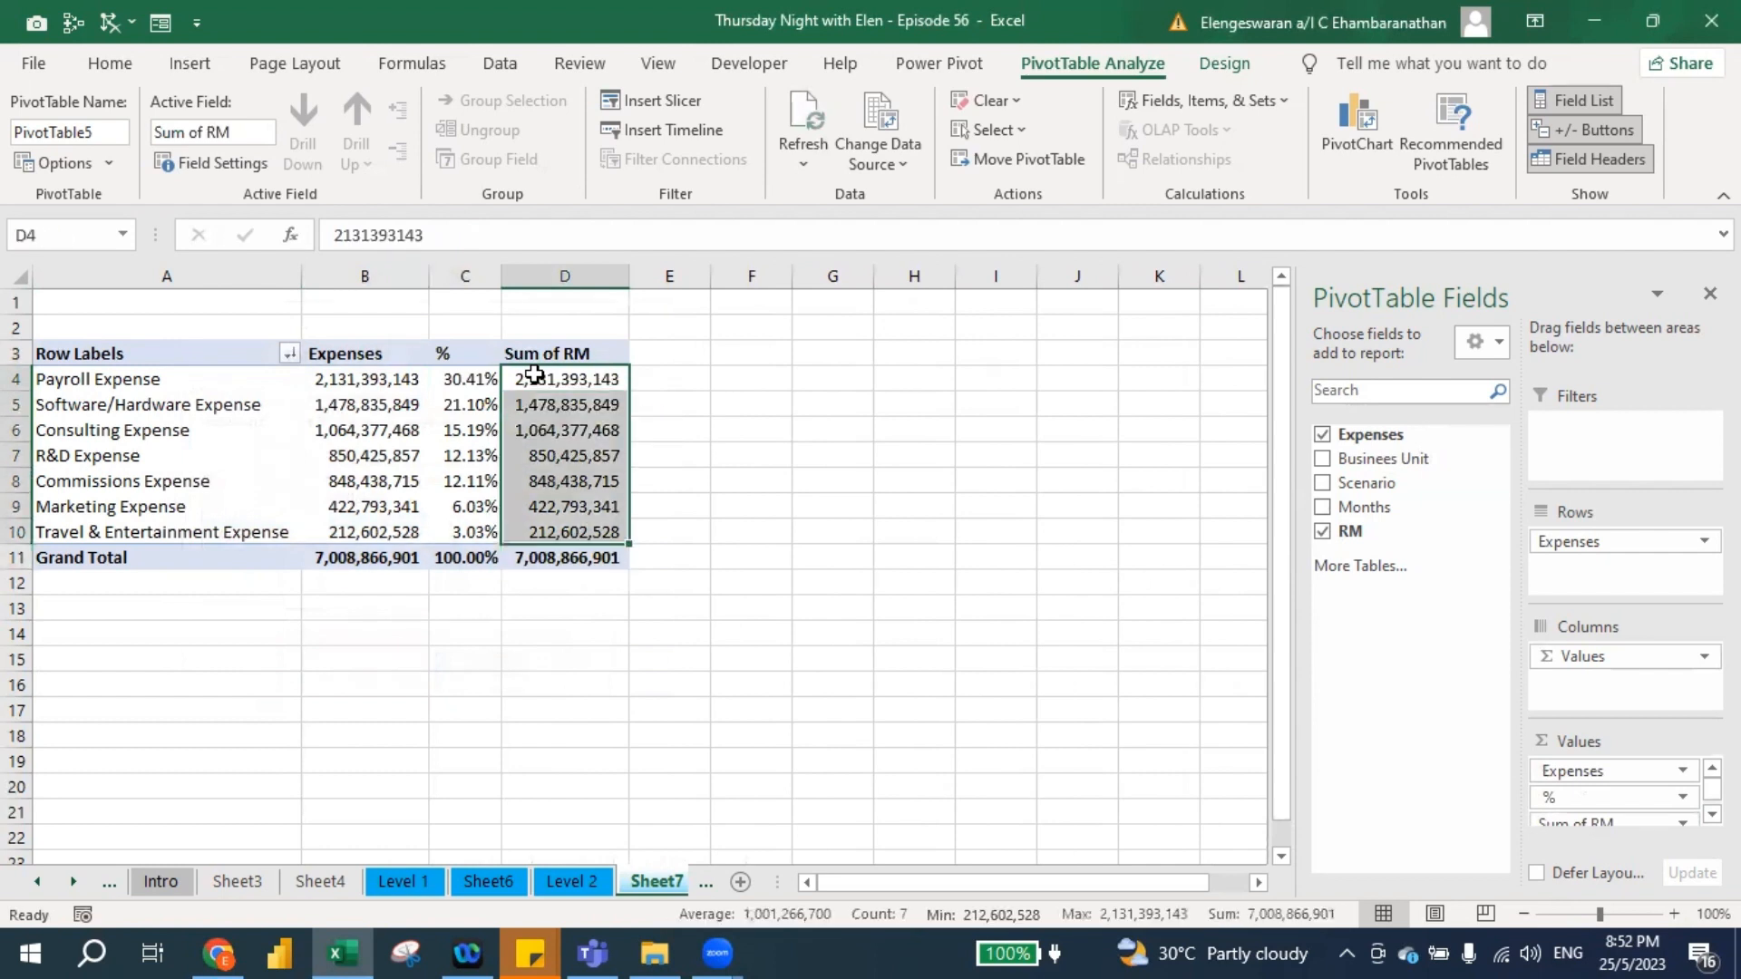
left_click(107, 65)
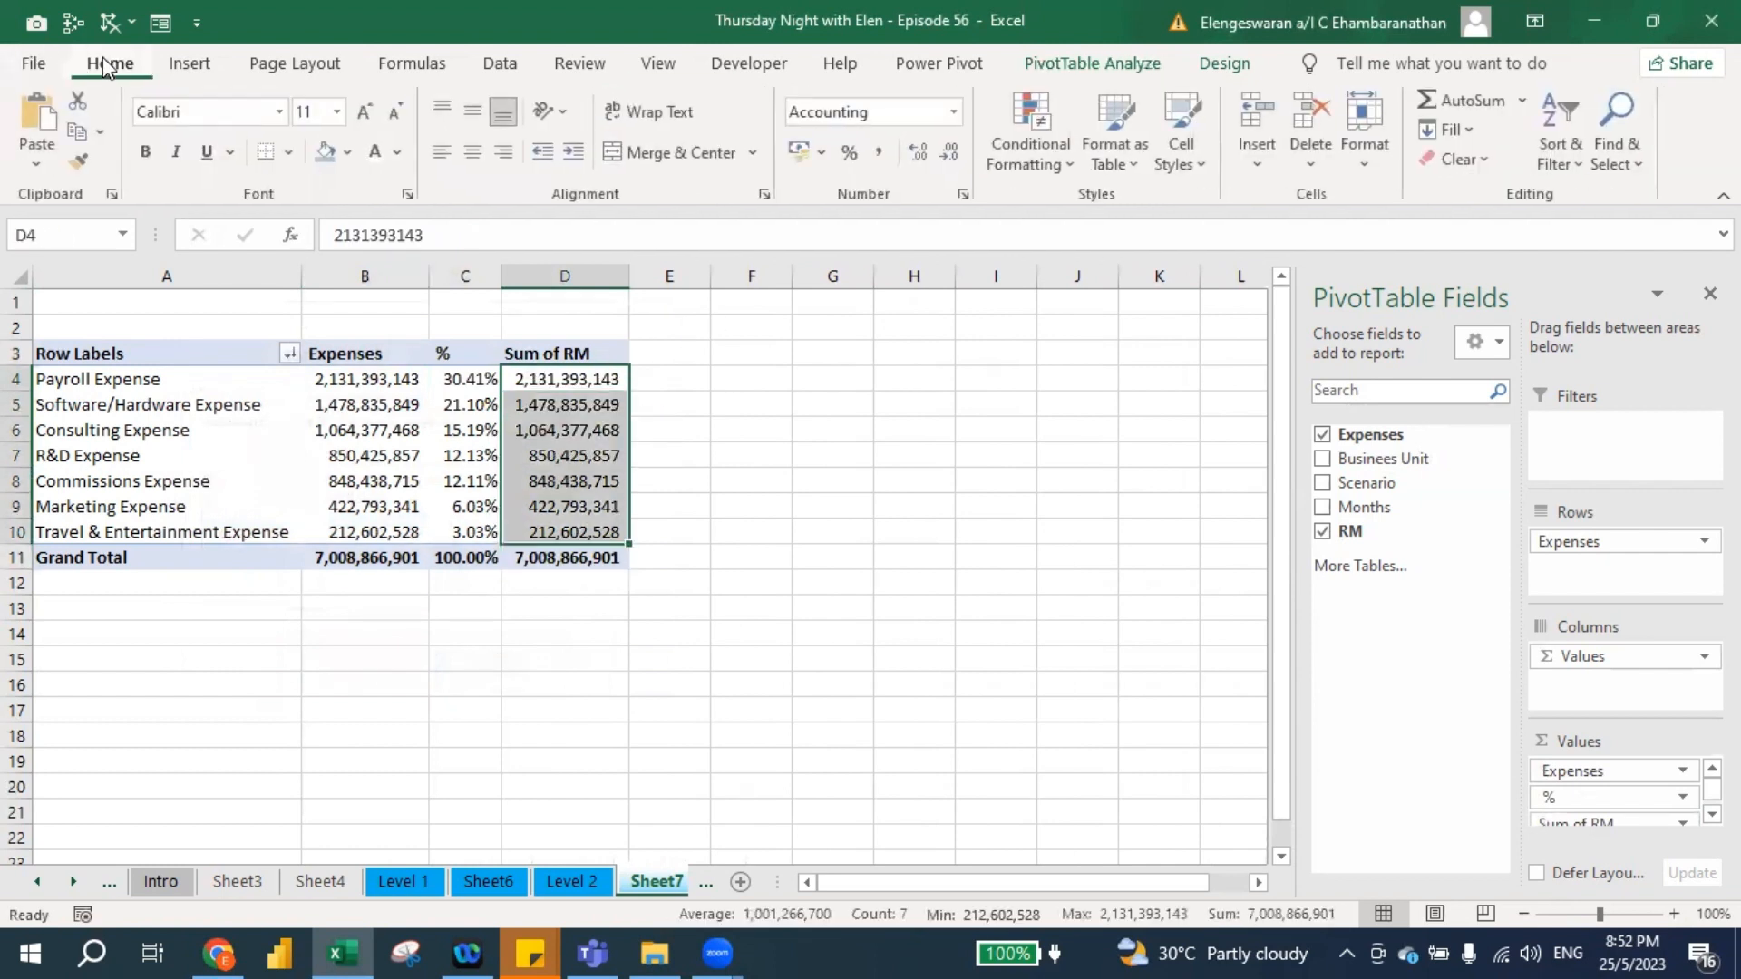
left_click(1001, 166)
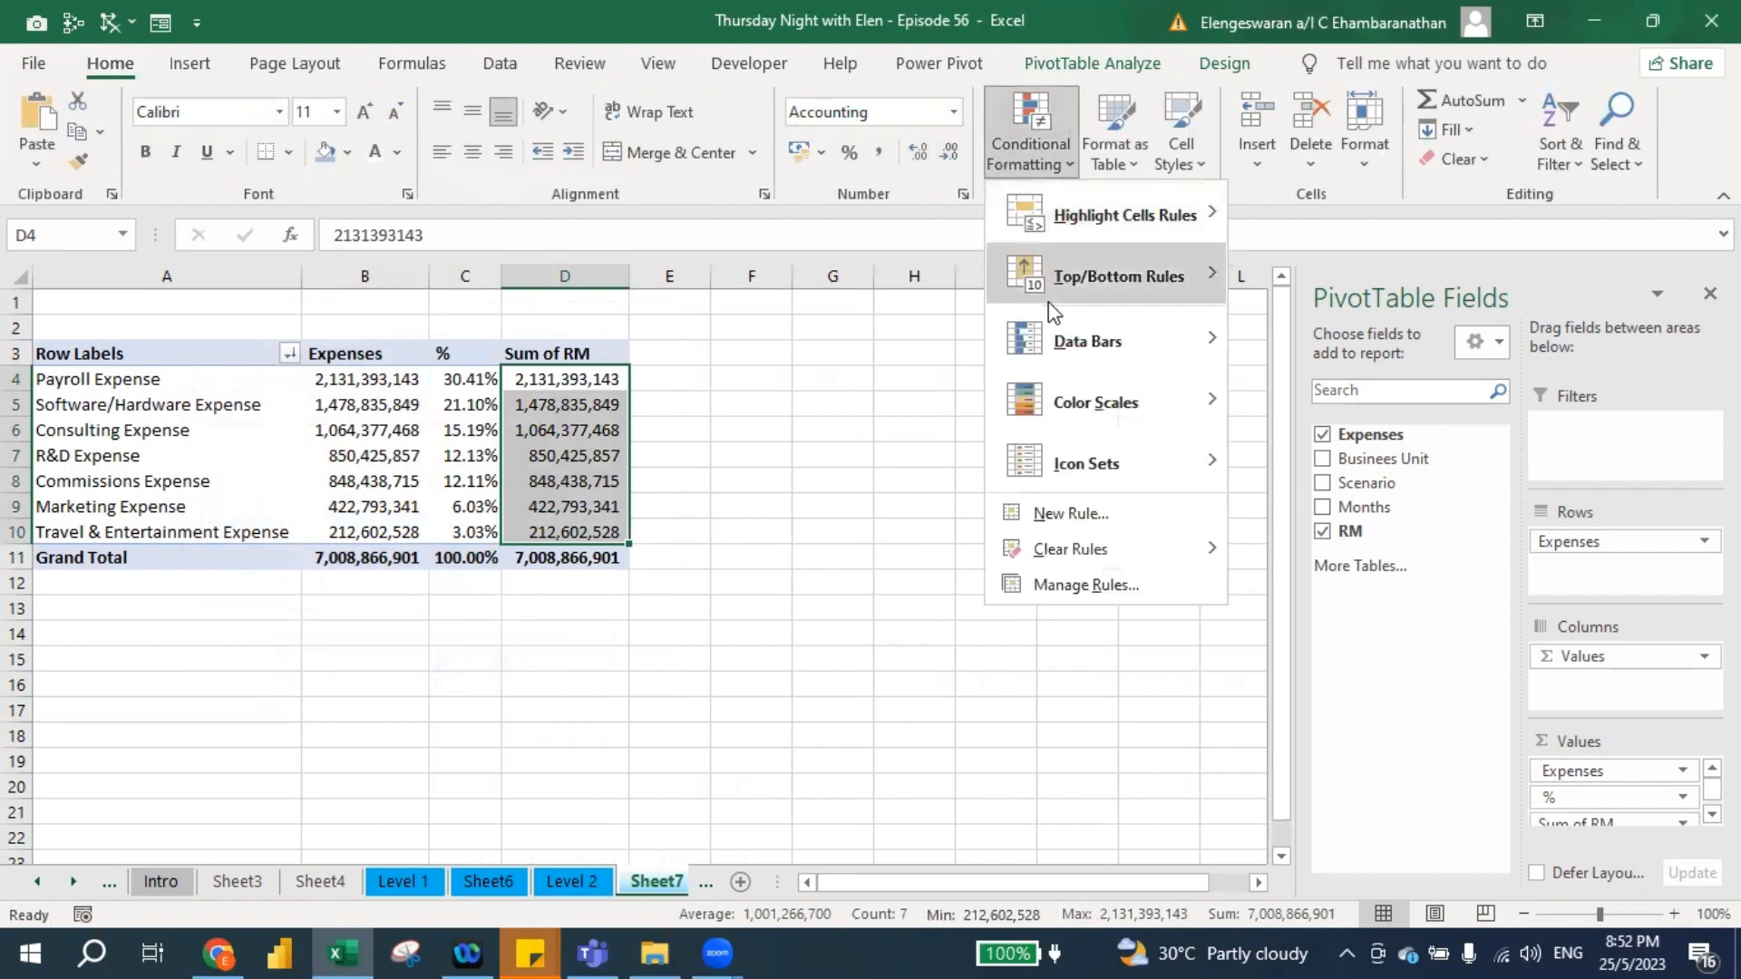
mouse_move(1056, 350)
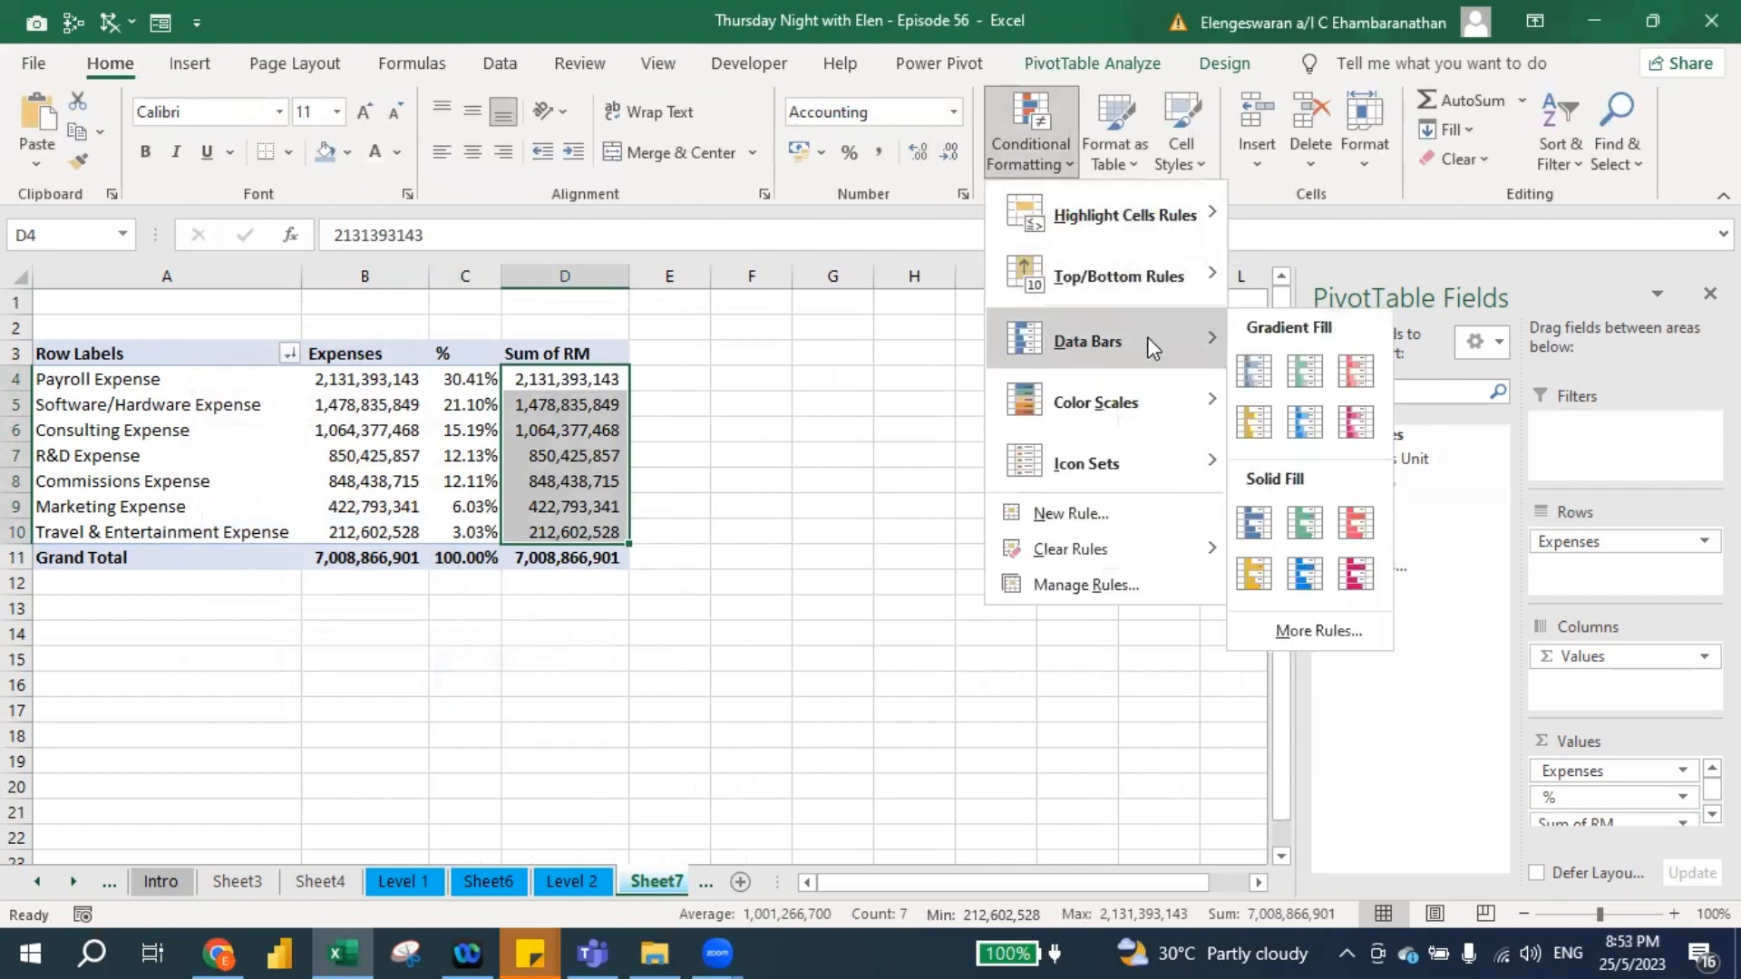
left_click(1303, 571)
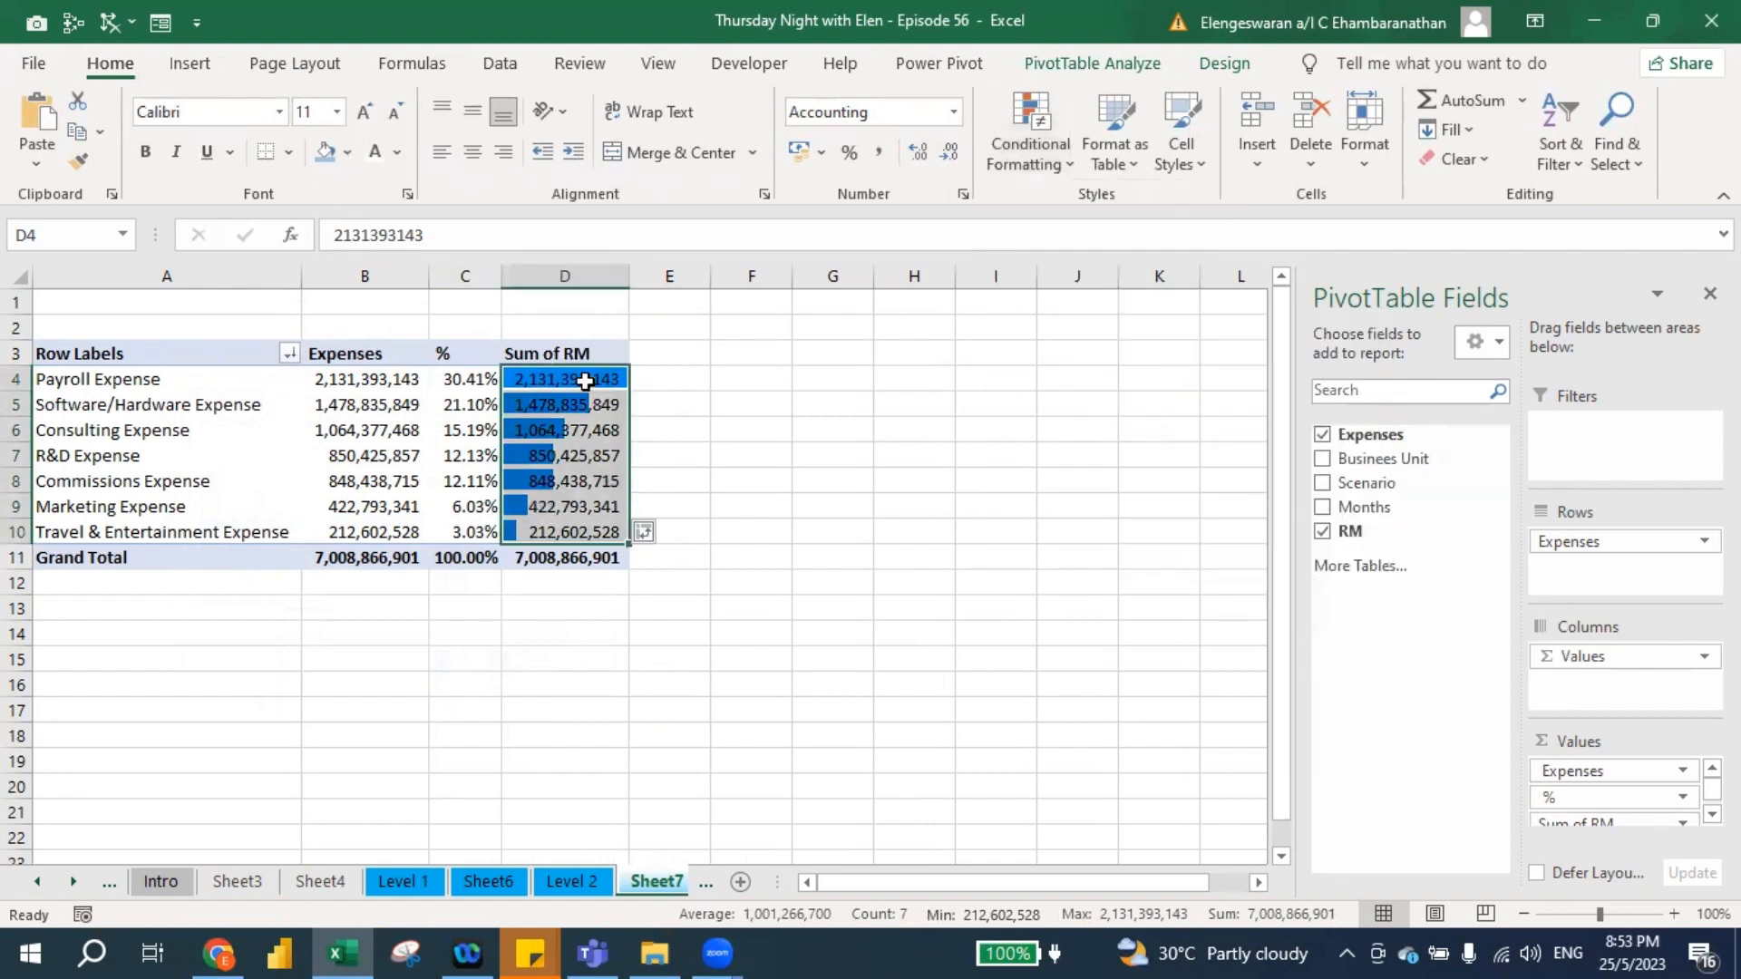
Edit the data bar rule on the third value column to show bars only, with a dark blue solid fill.
left_click(1034, 160)
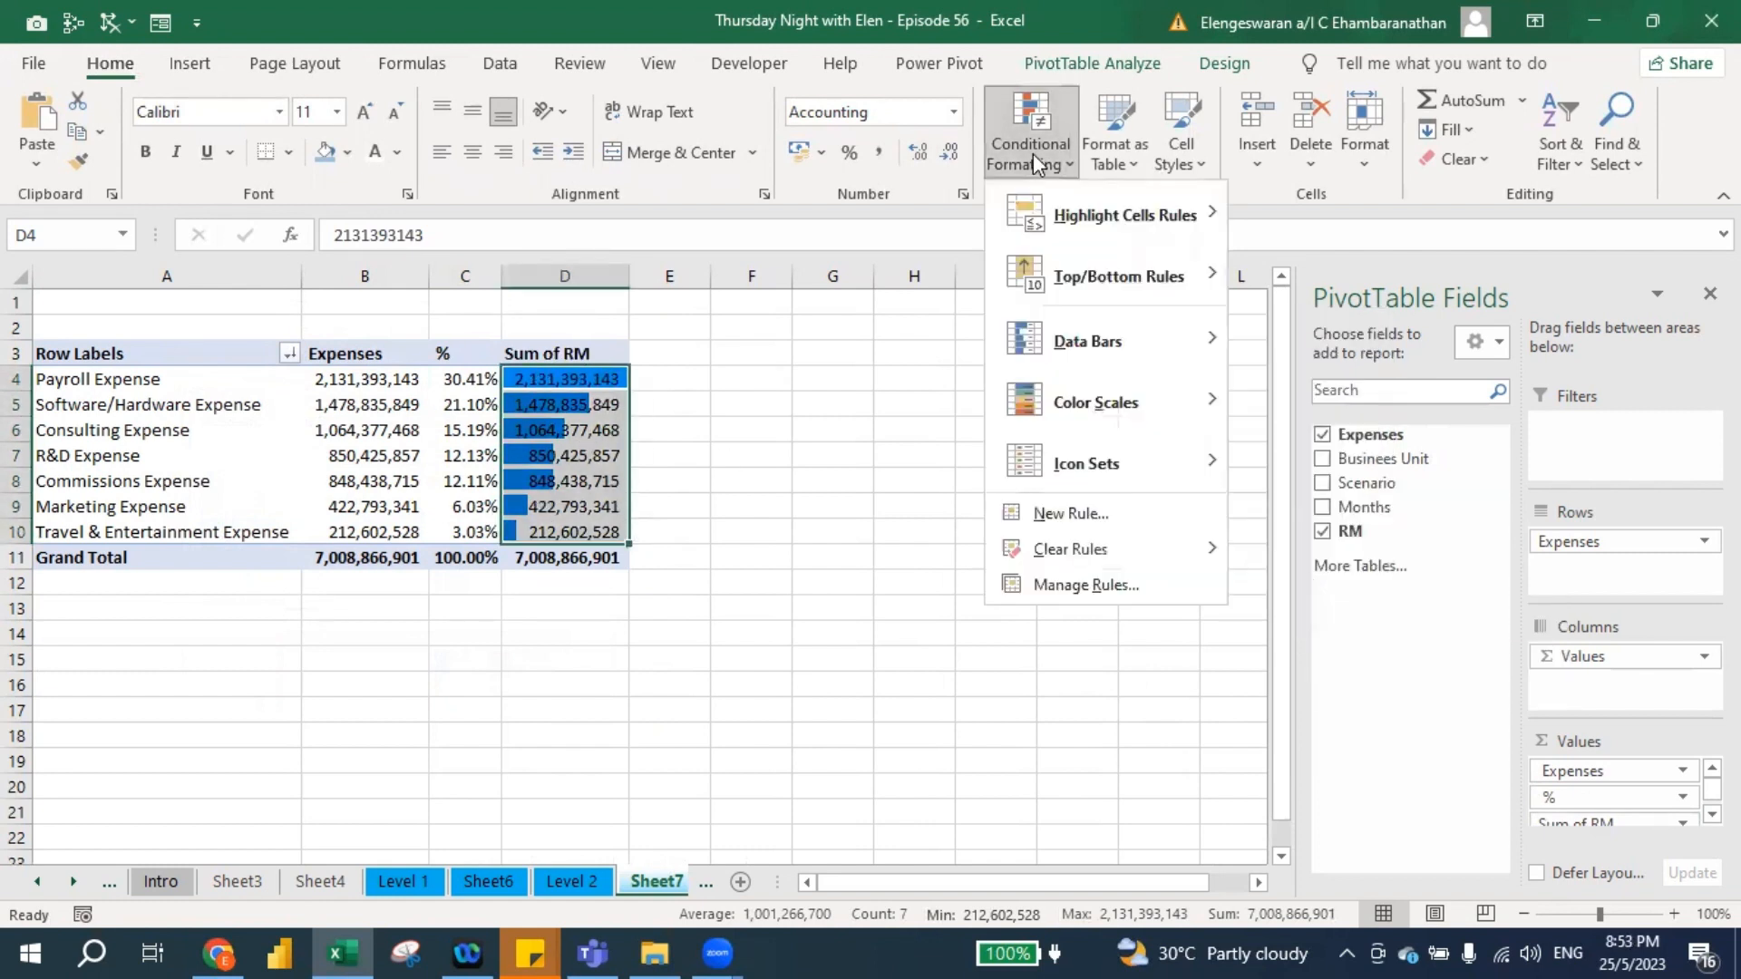
left_click(1093, 588)
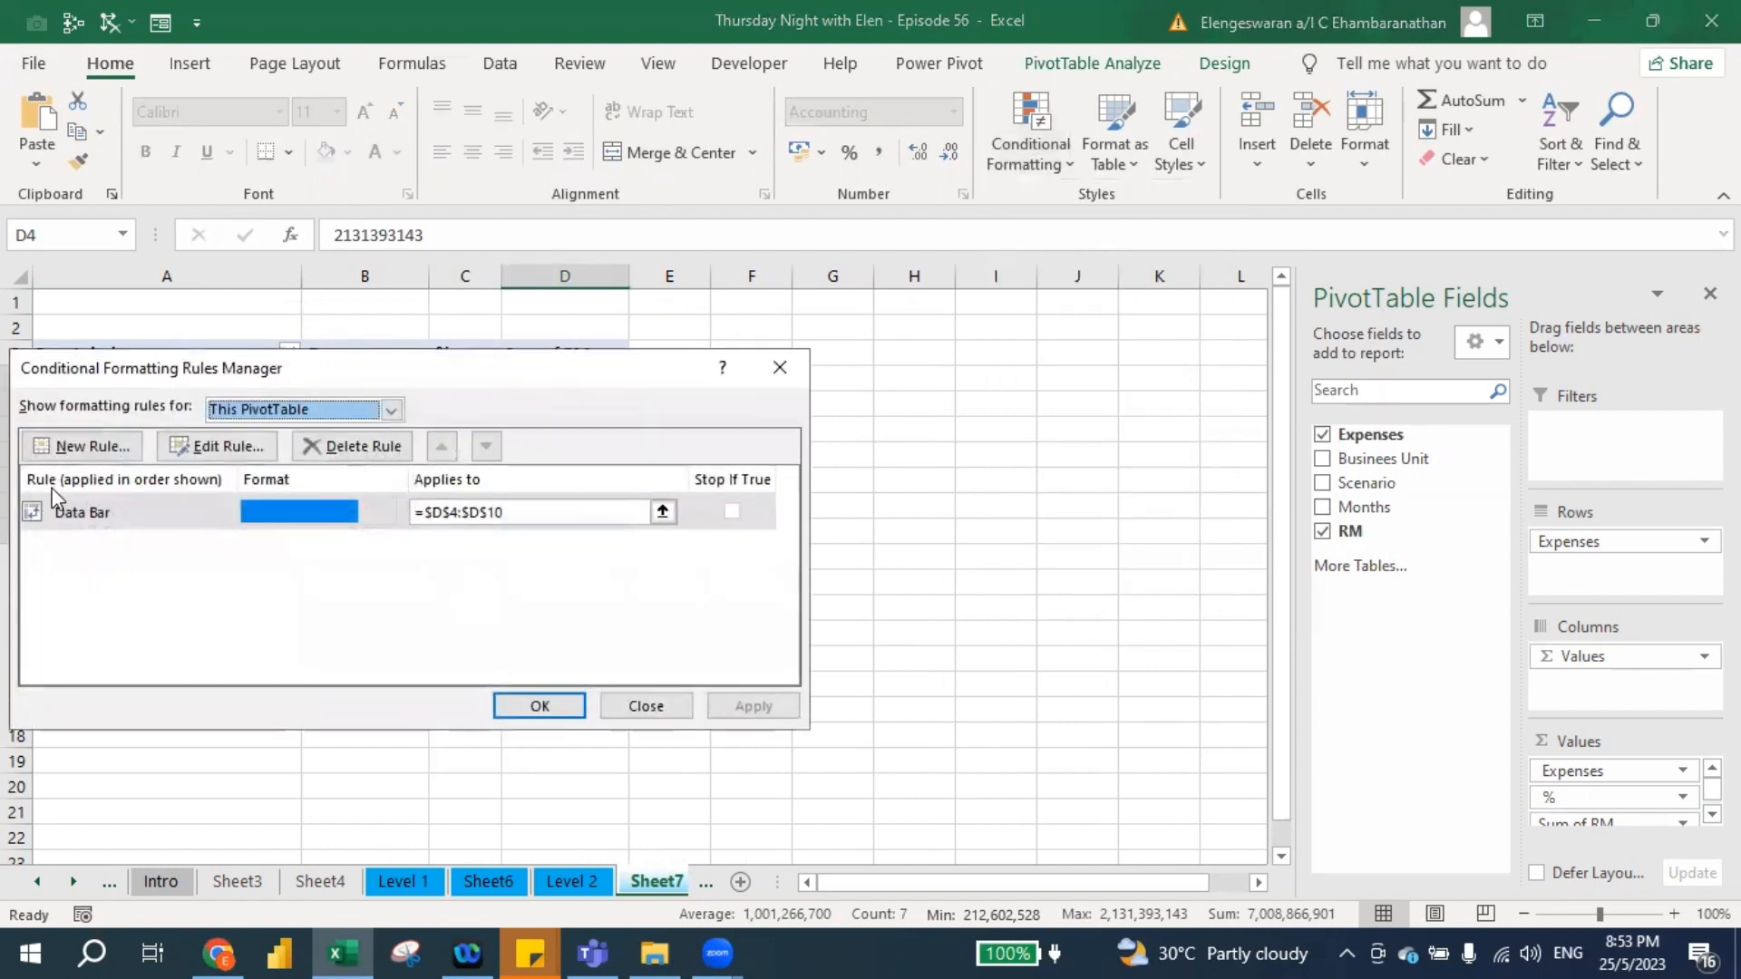
left_click(215, 446)
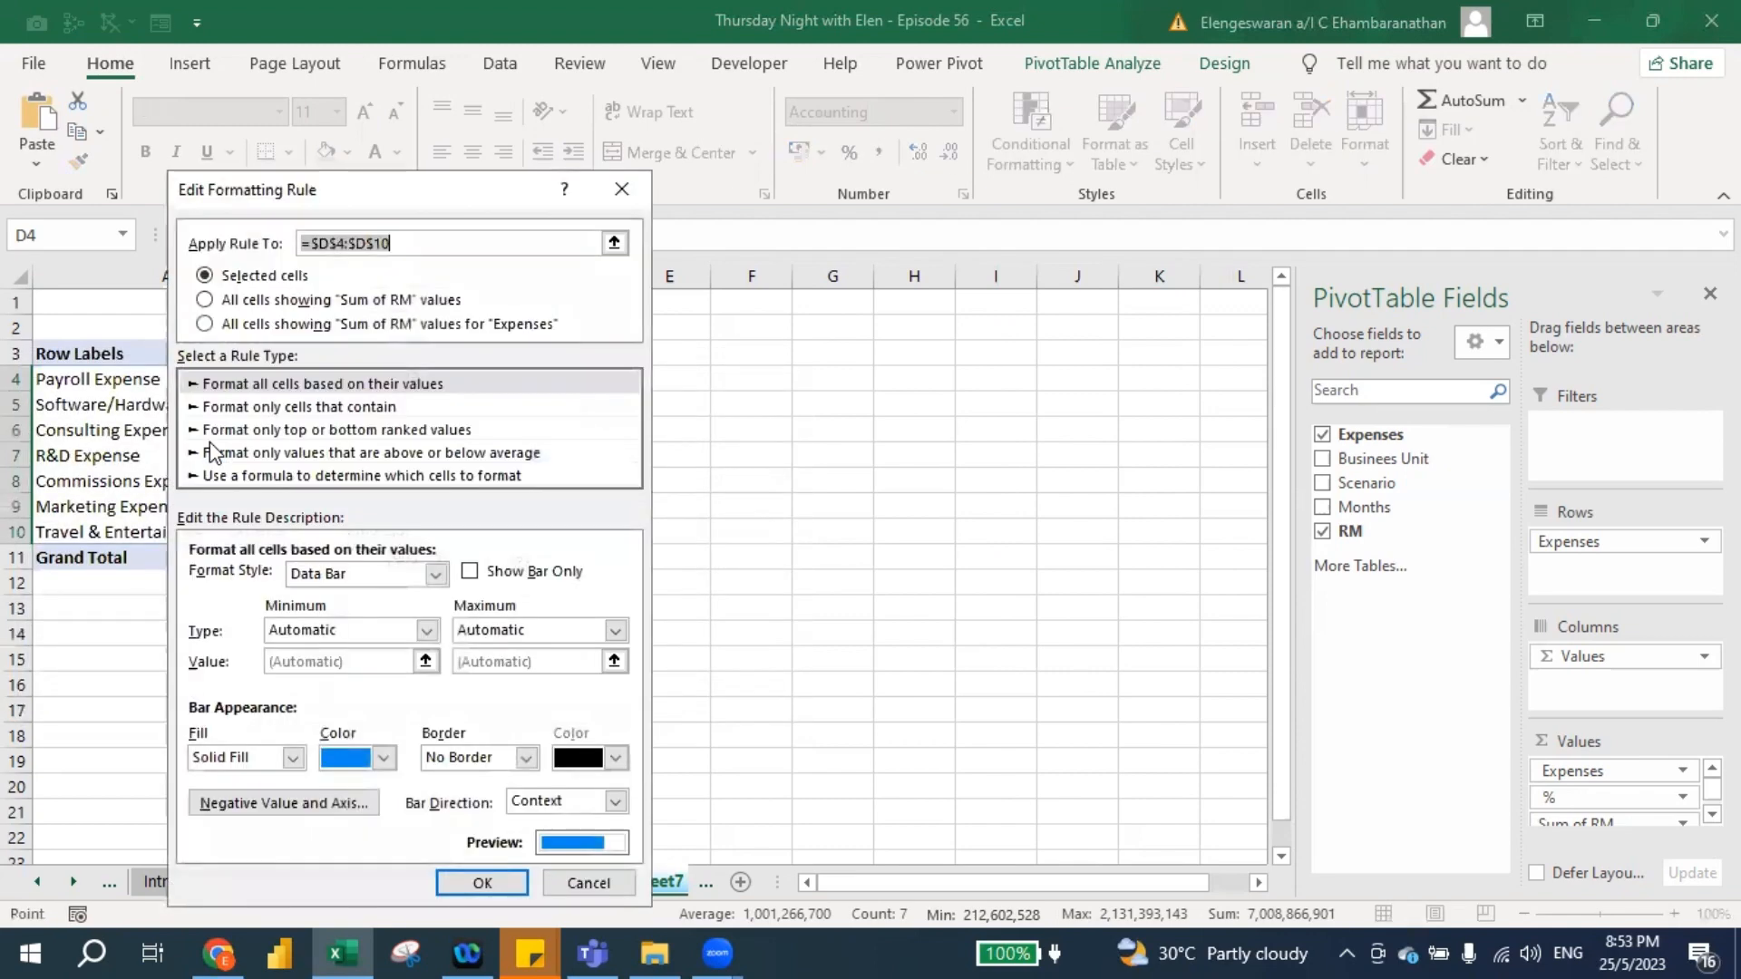
left_click(470, 571)
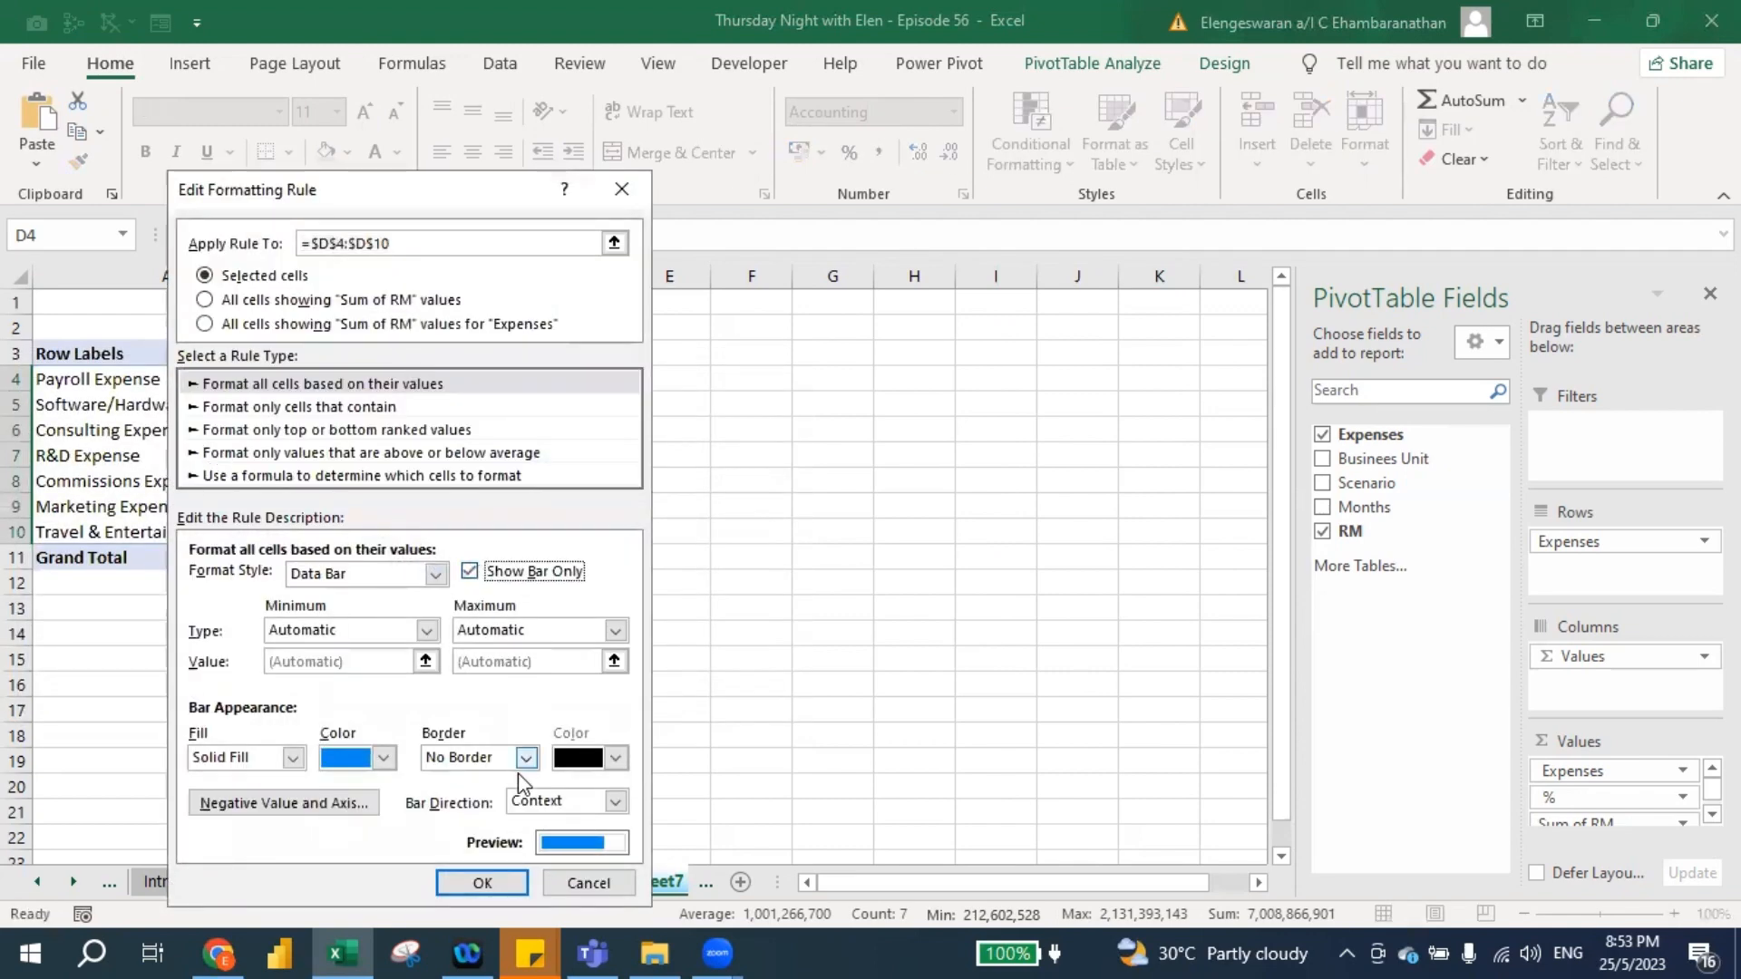
left_click(384, 757)
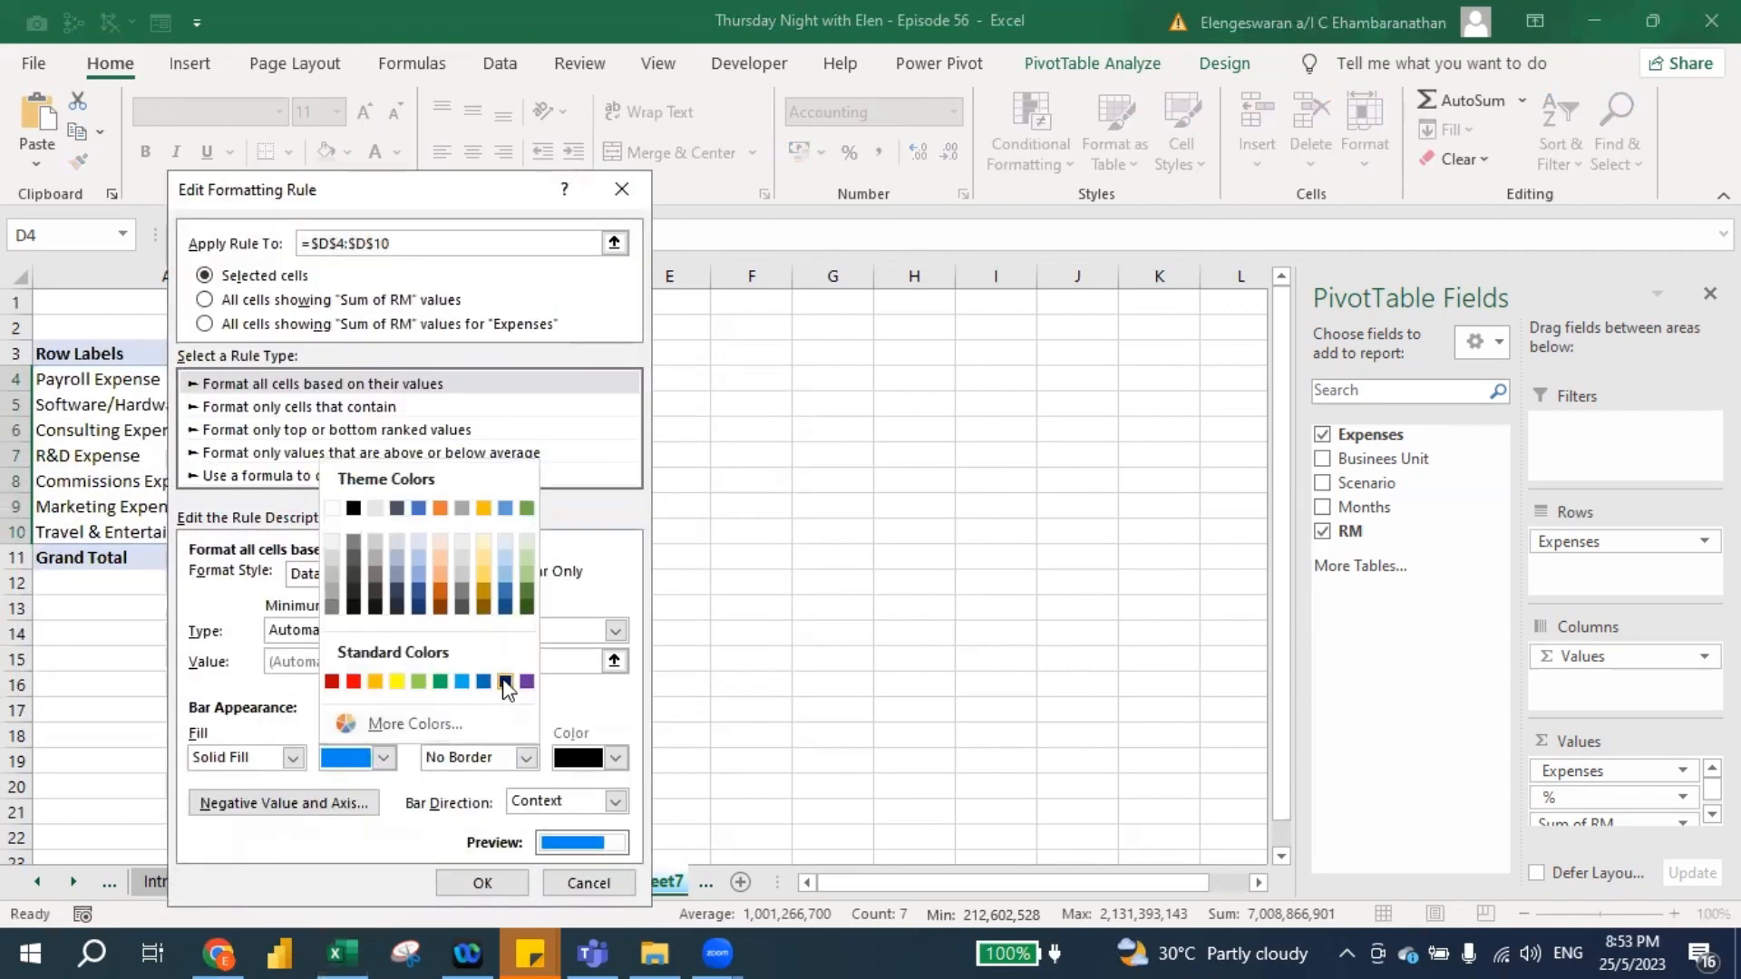
left_click(505, 681)
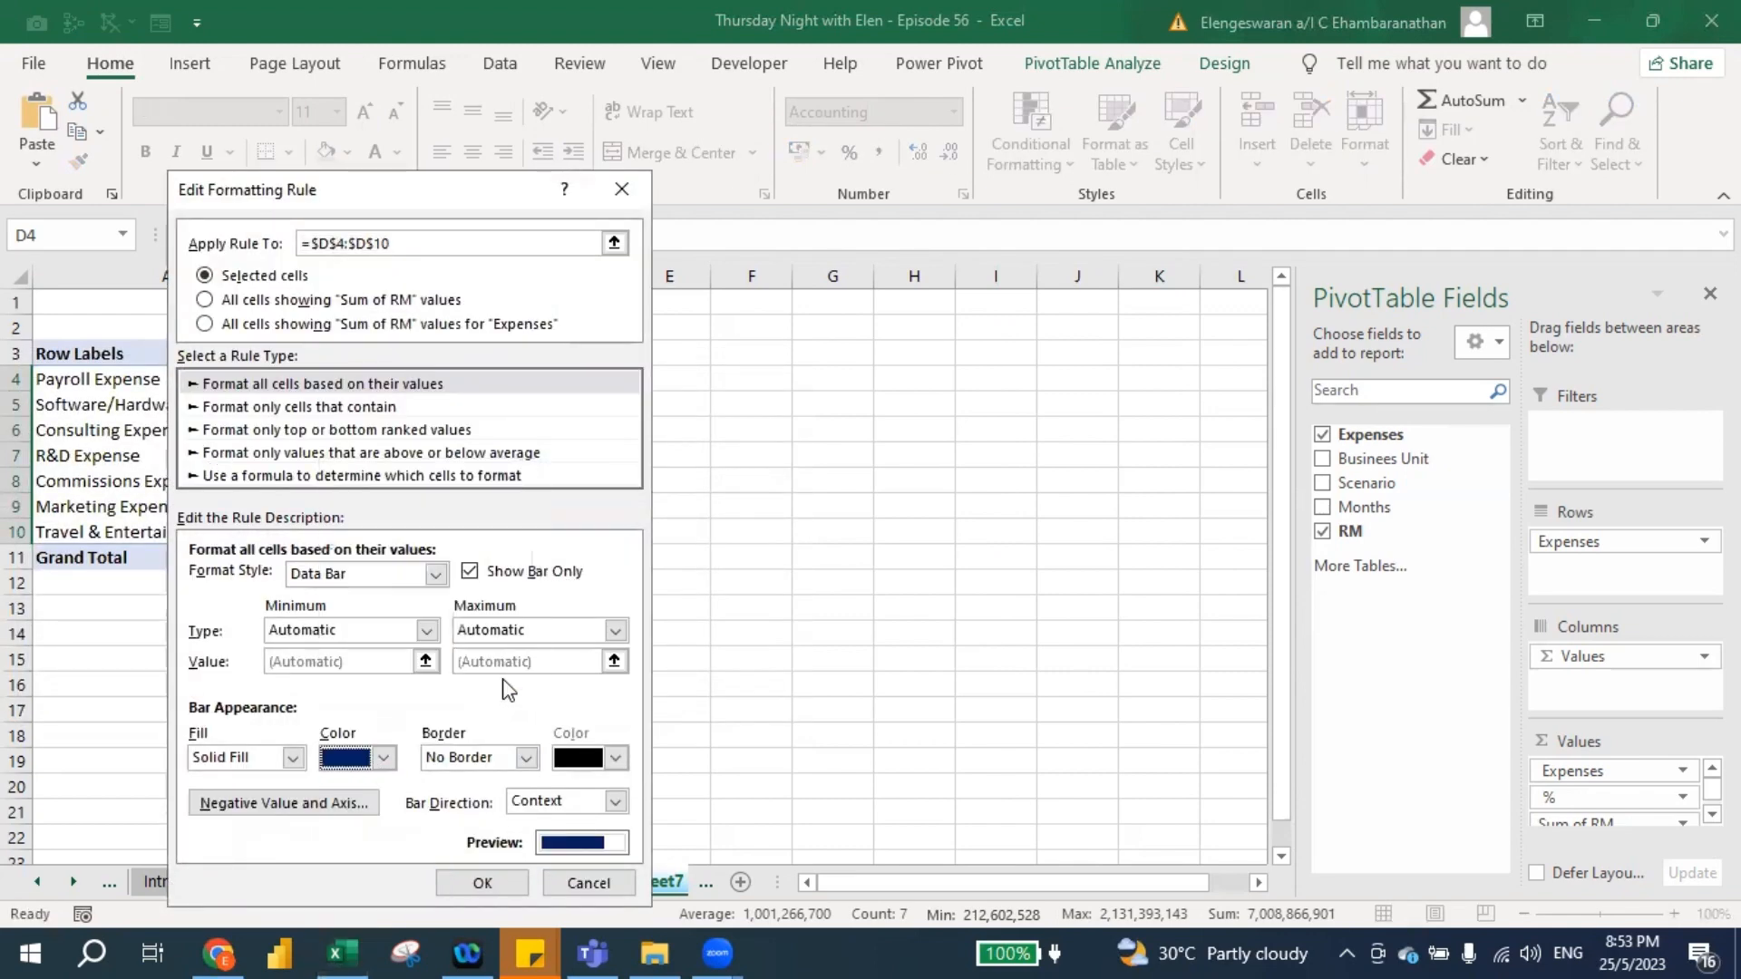
left_click(484, 884)
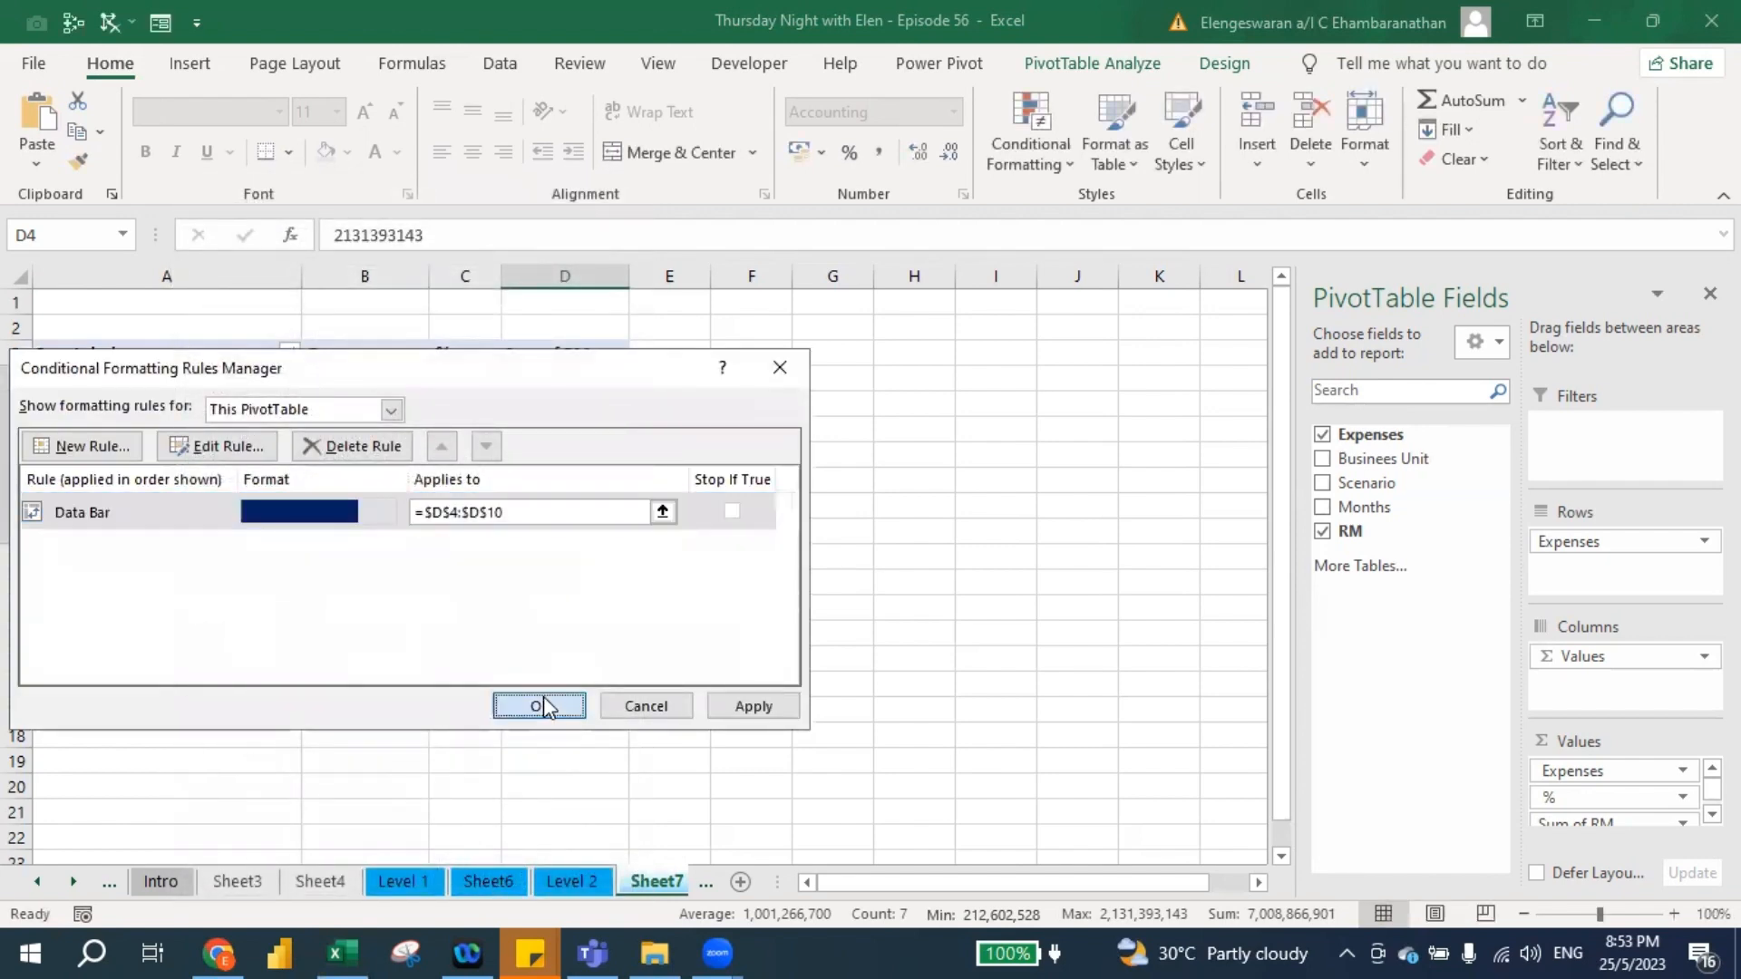
left_click(553, 705)
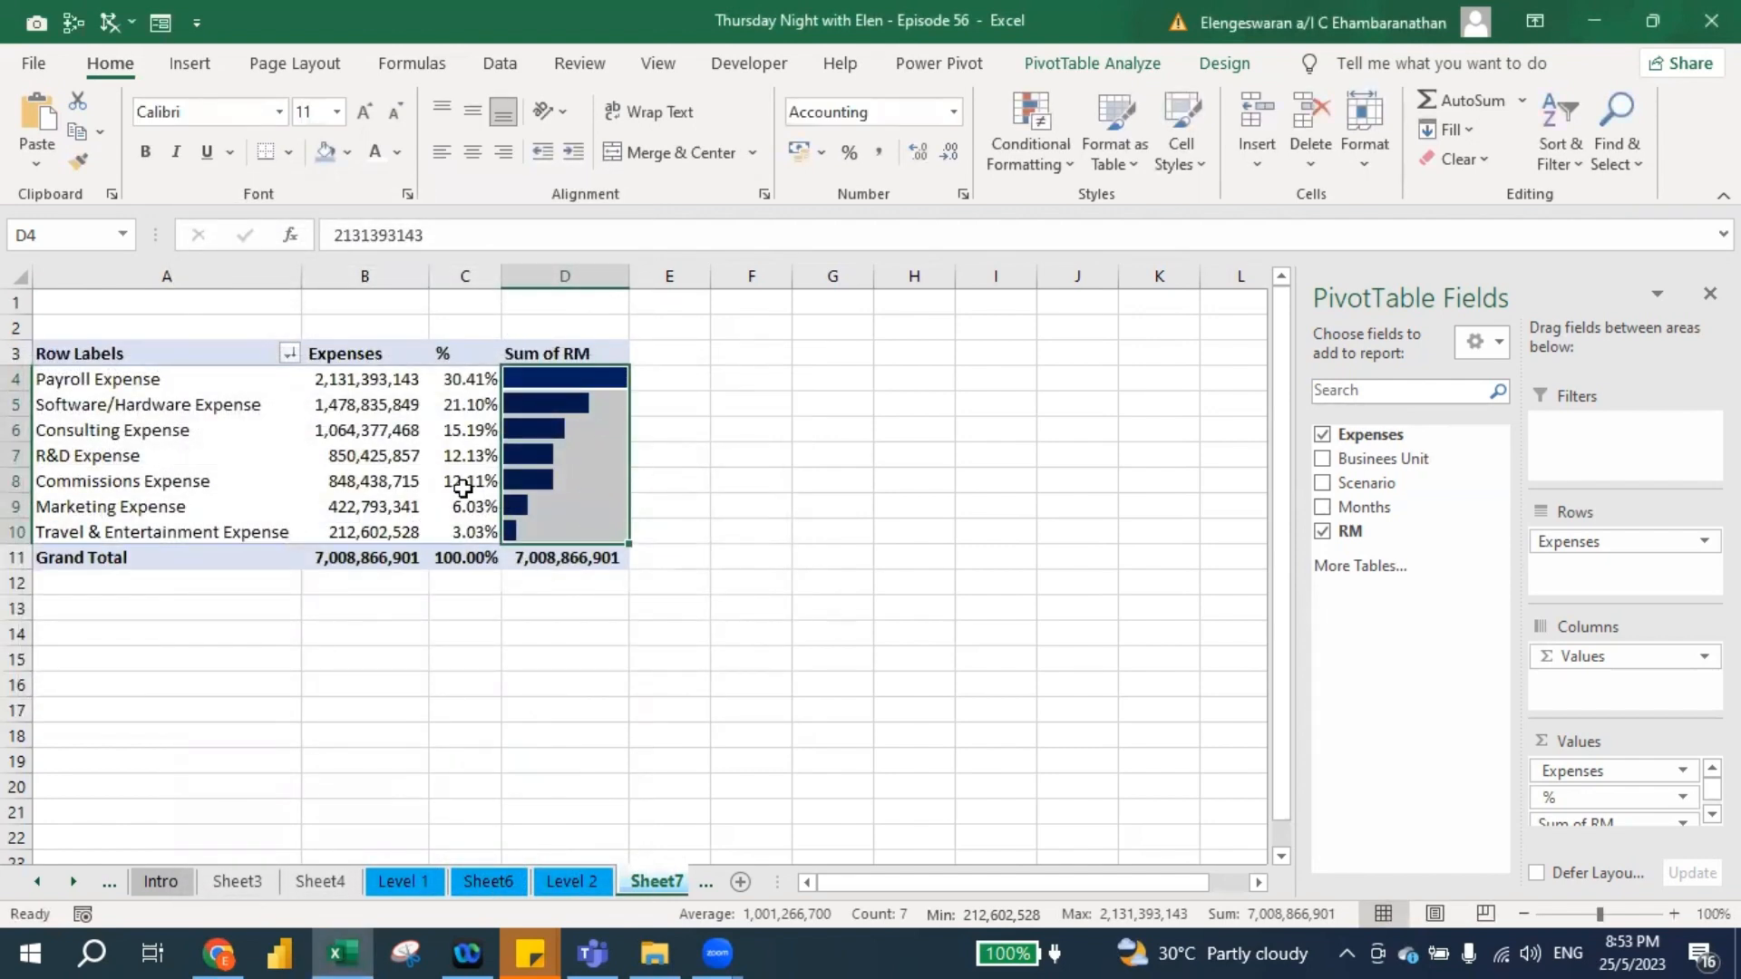
Rename the Sum of RM data bar column as "Performance".
double_click(540, 354)
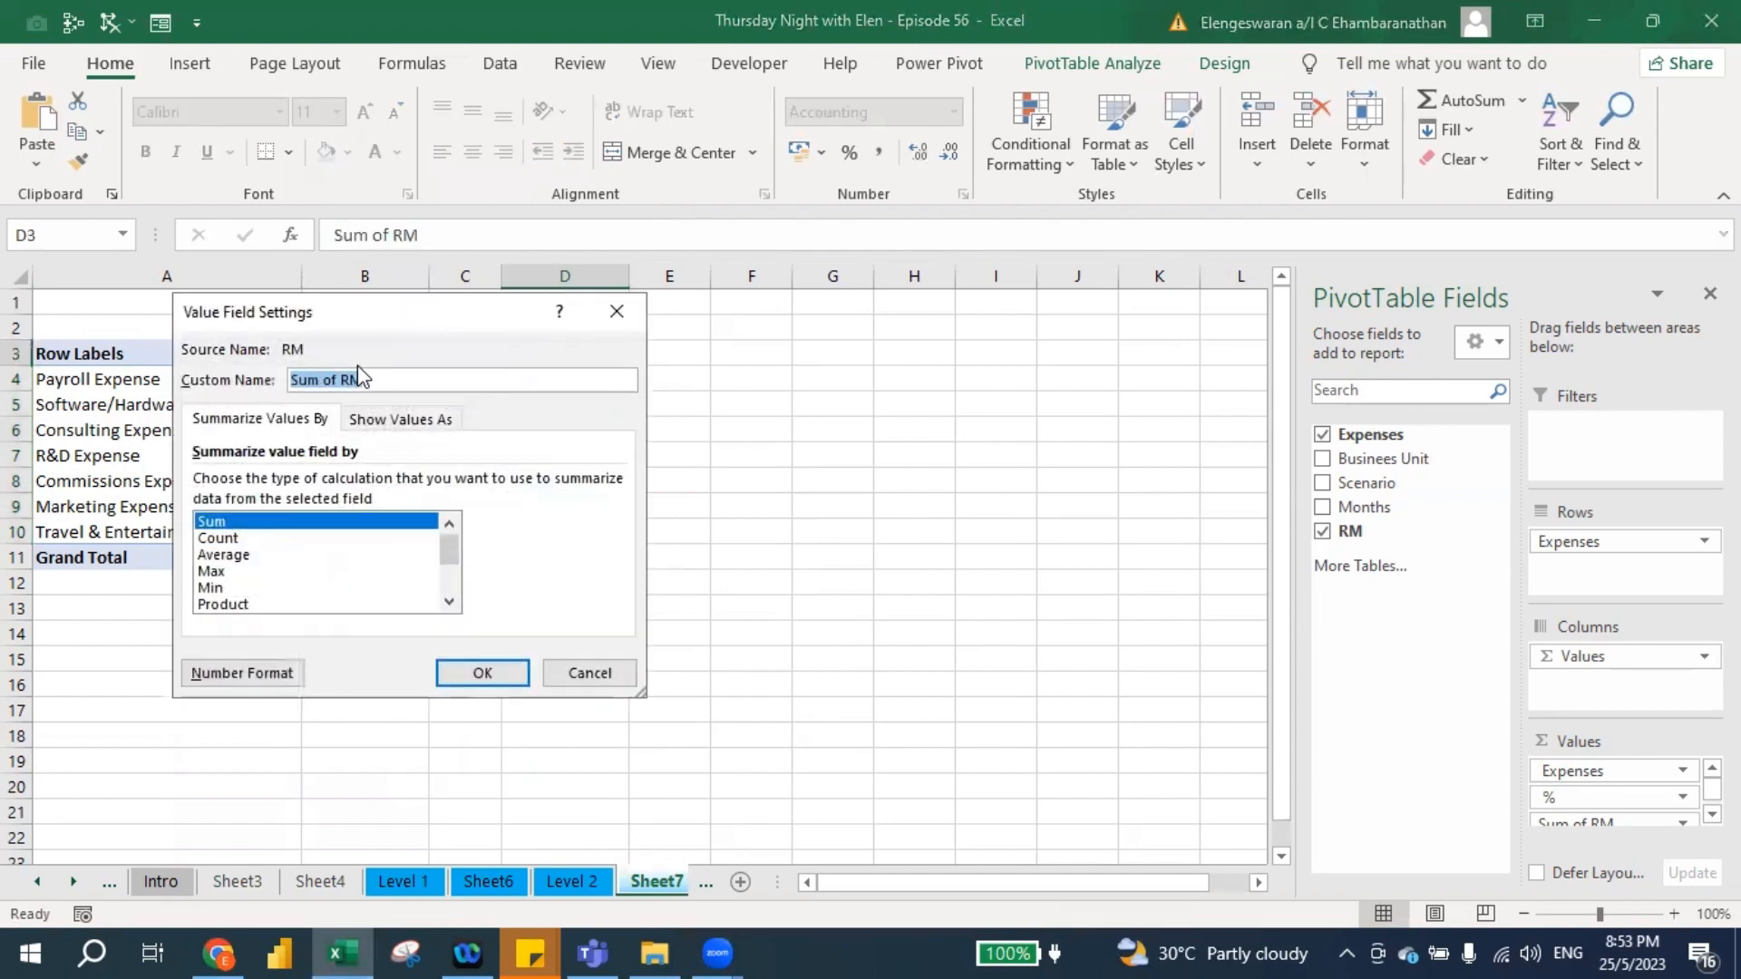
key("BackSpace")
key("Return")
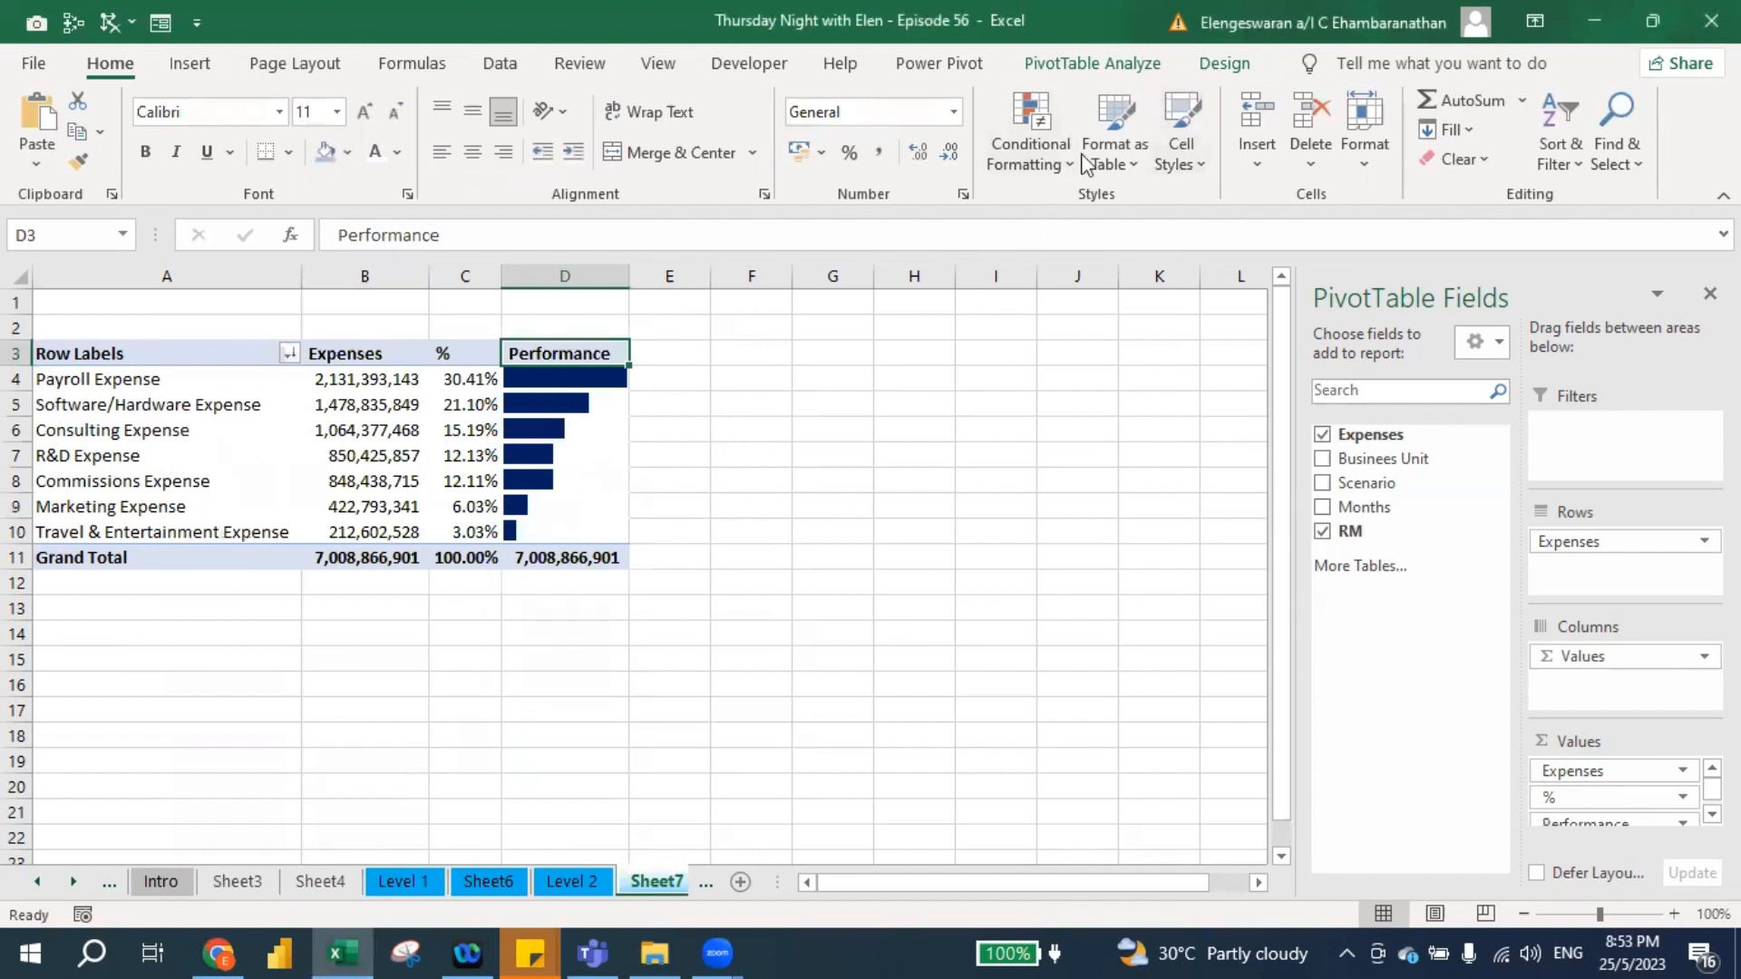
Insert a timeline for the Months field of the PivotTable.
key("alt")
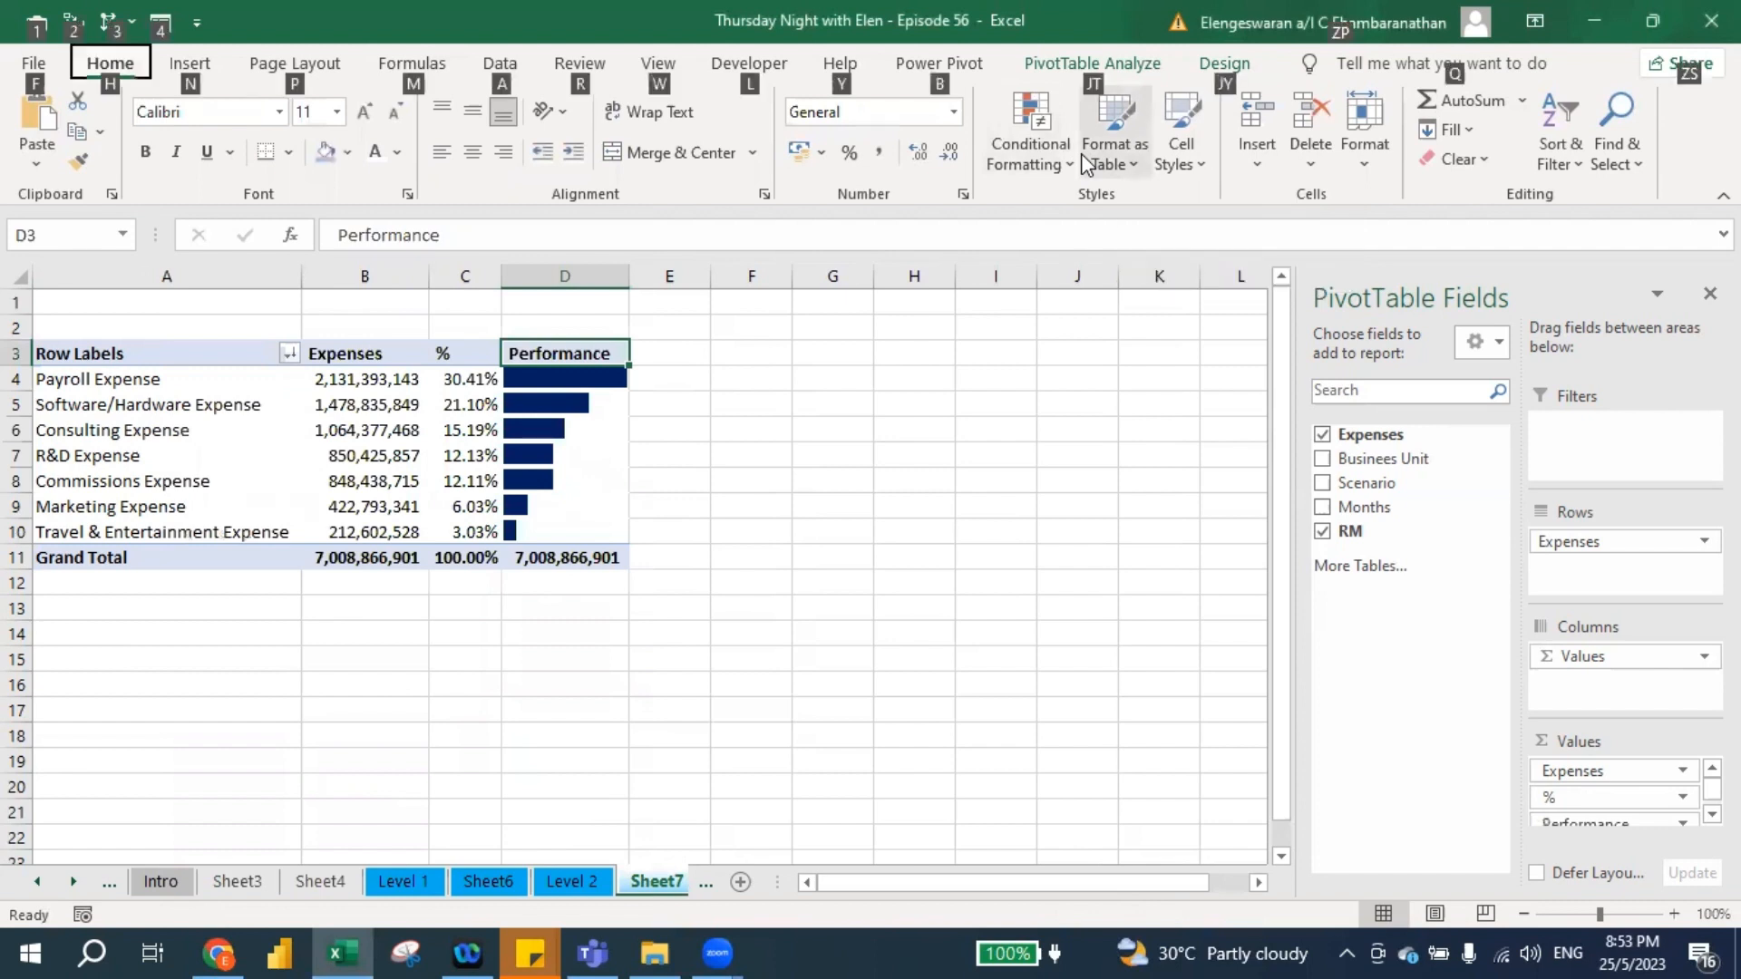
key("j")
key("t")
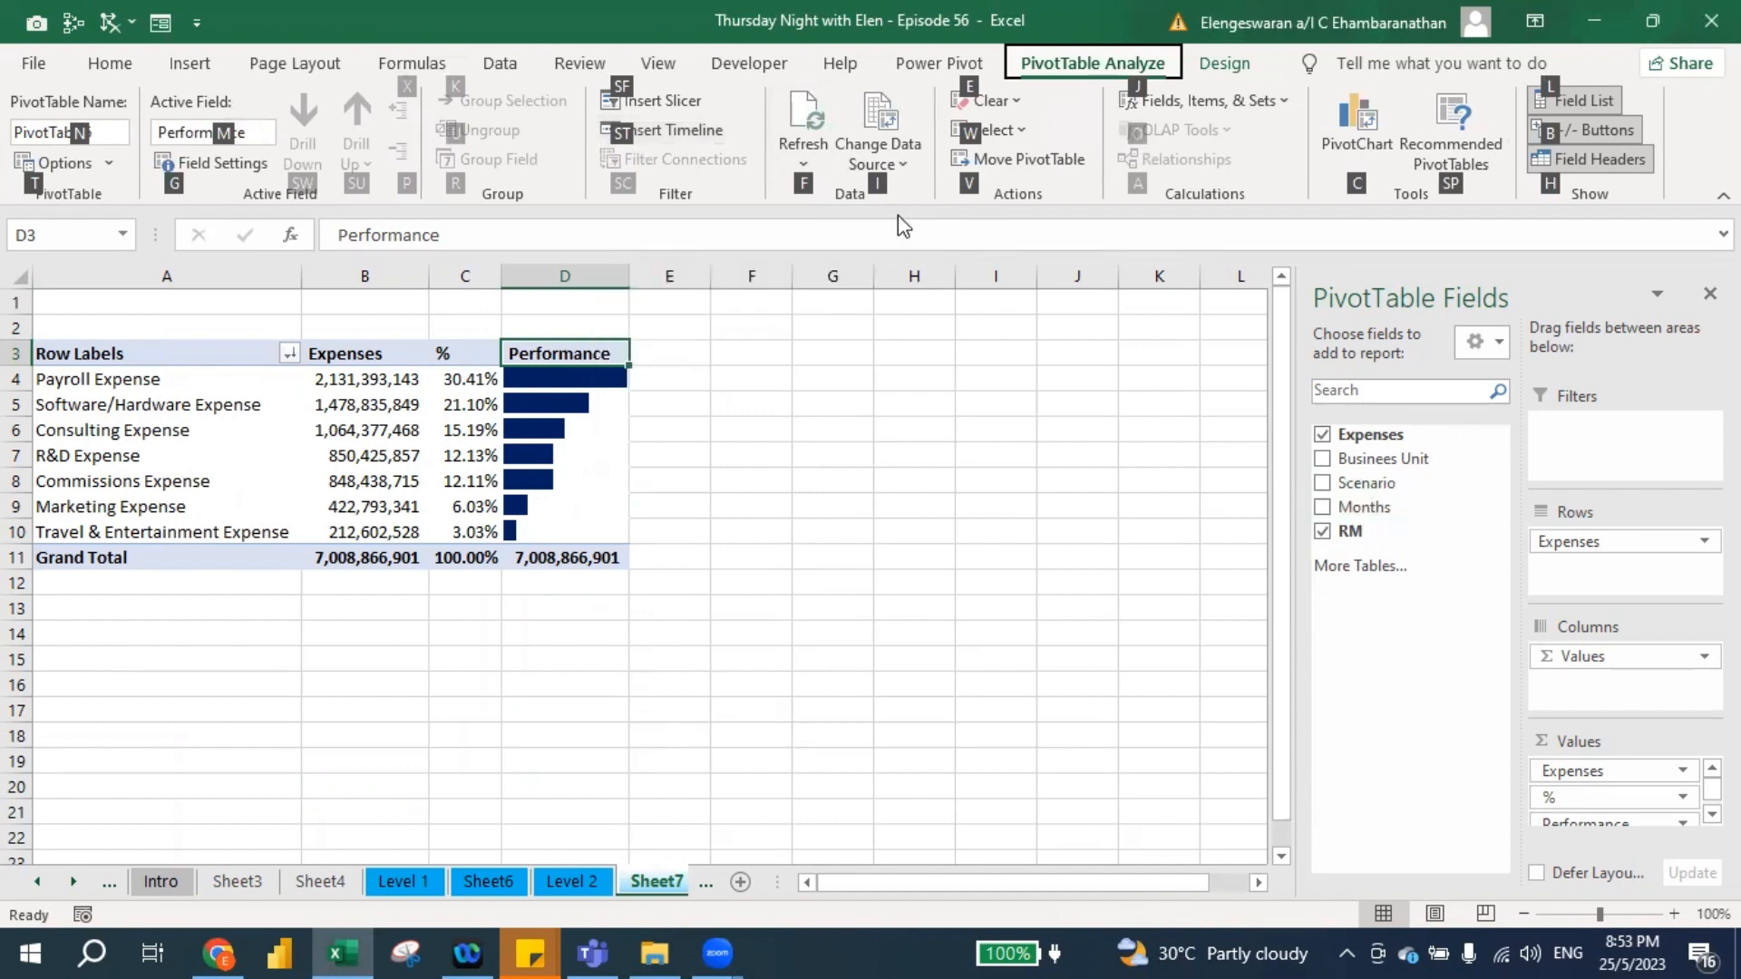
left_click(691, 136)
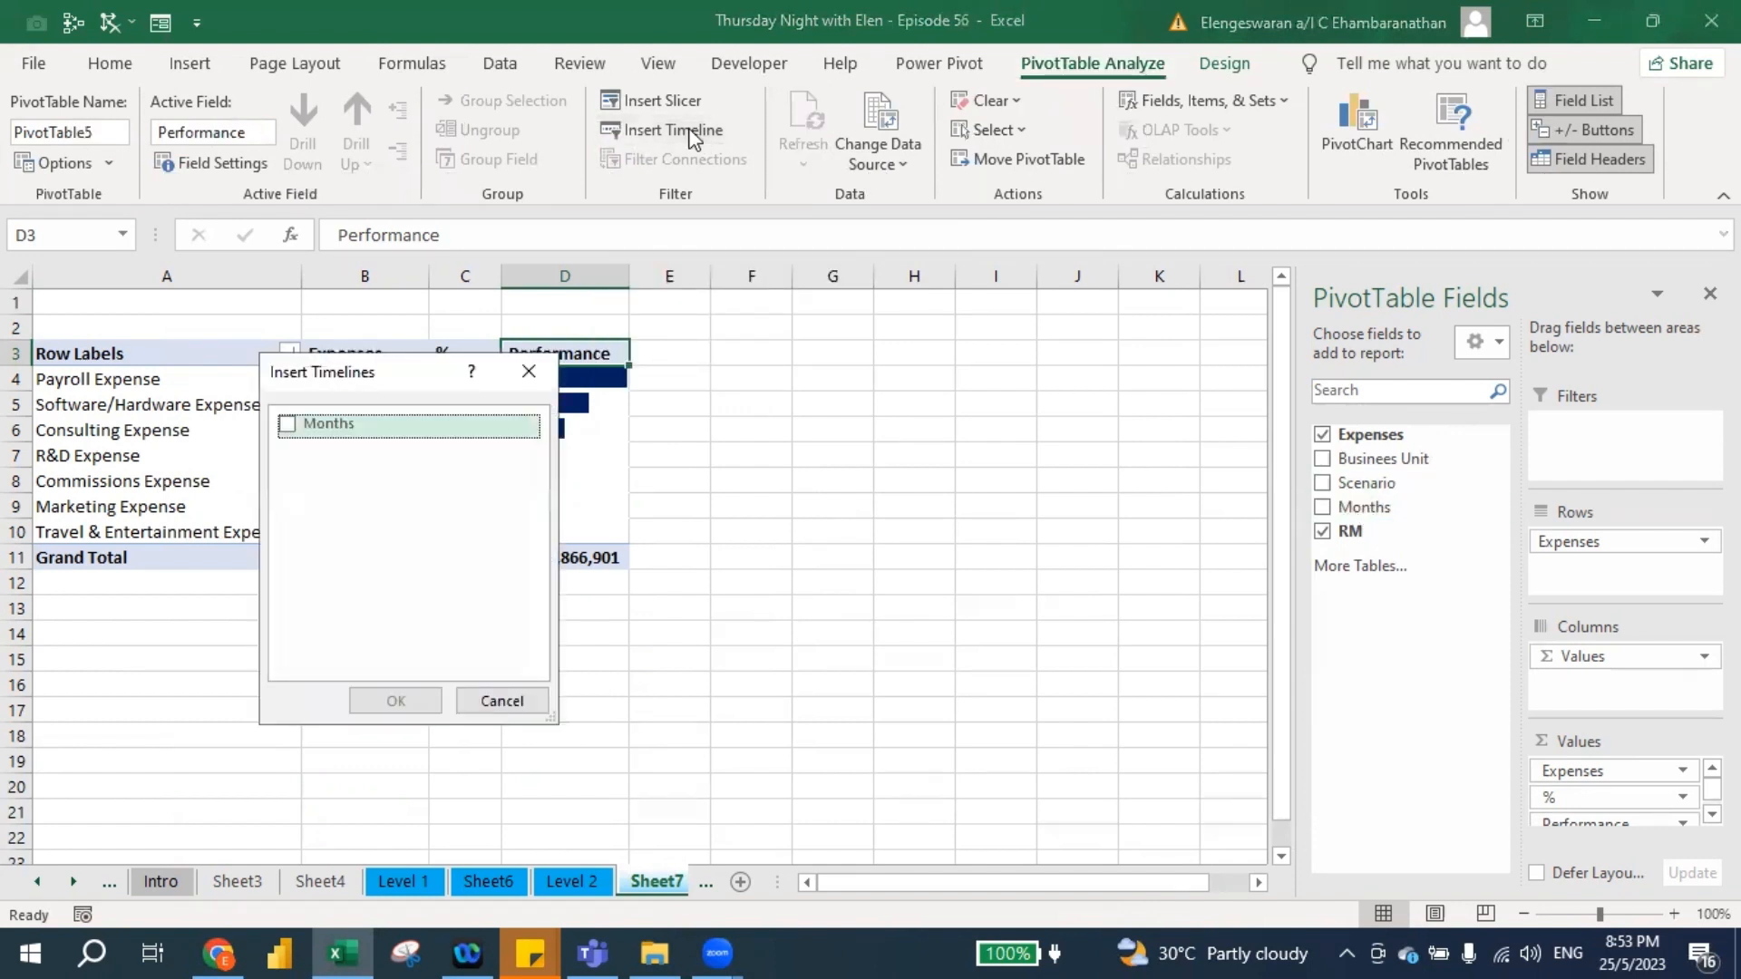
left_click(288, 426)
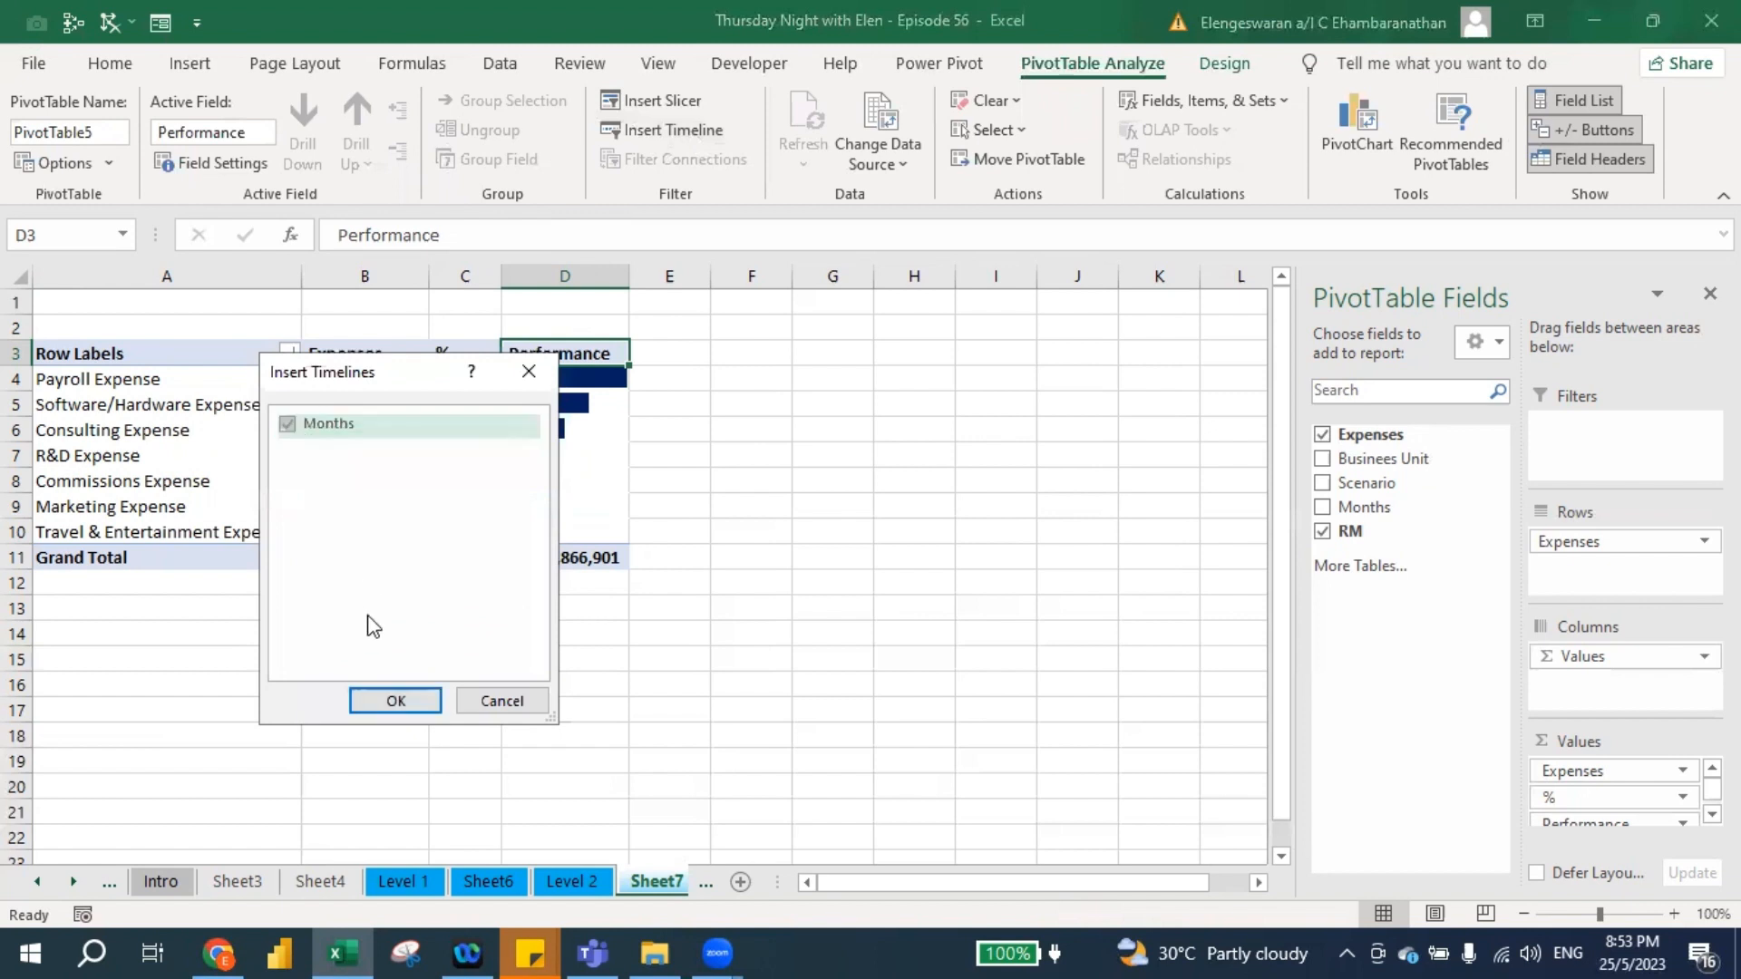
left_click(373, 703)
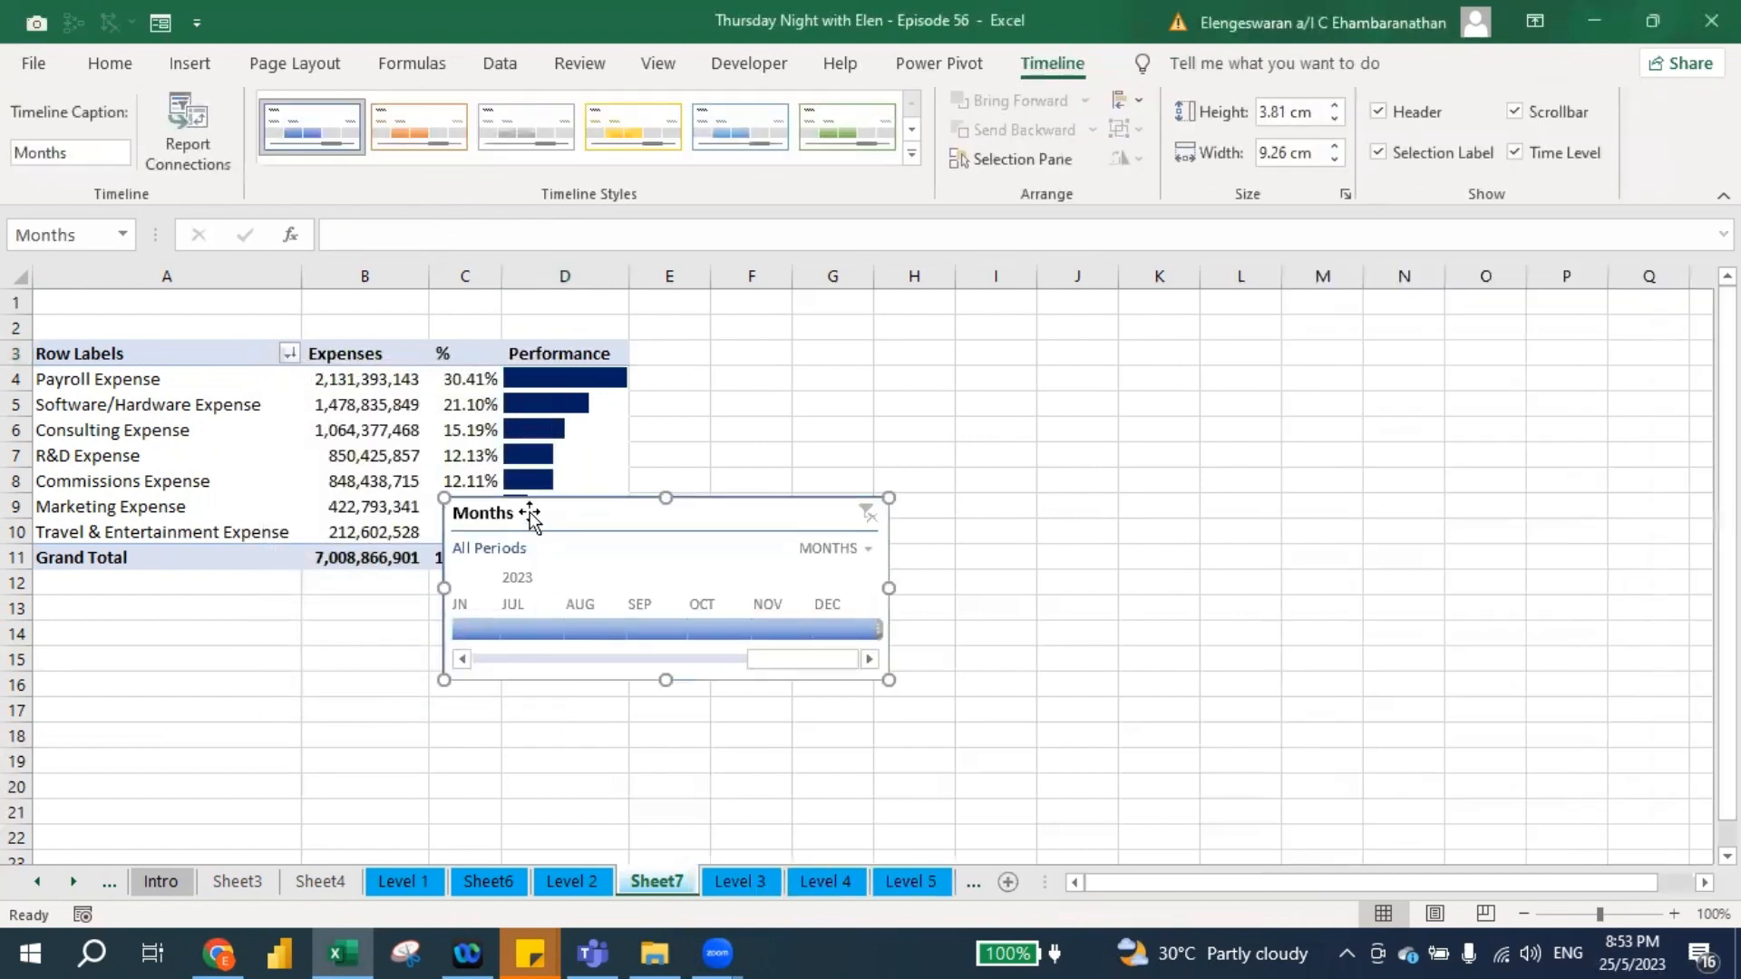
Place the Months timeline below the PivotTable and filter by January, February, March and April 2022 in turn.
left_click_drag(472, 549, 384, 621)
left_click_drag(704, 743, 385, 746)
left_click(382, 703)
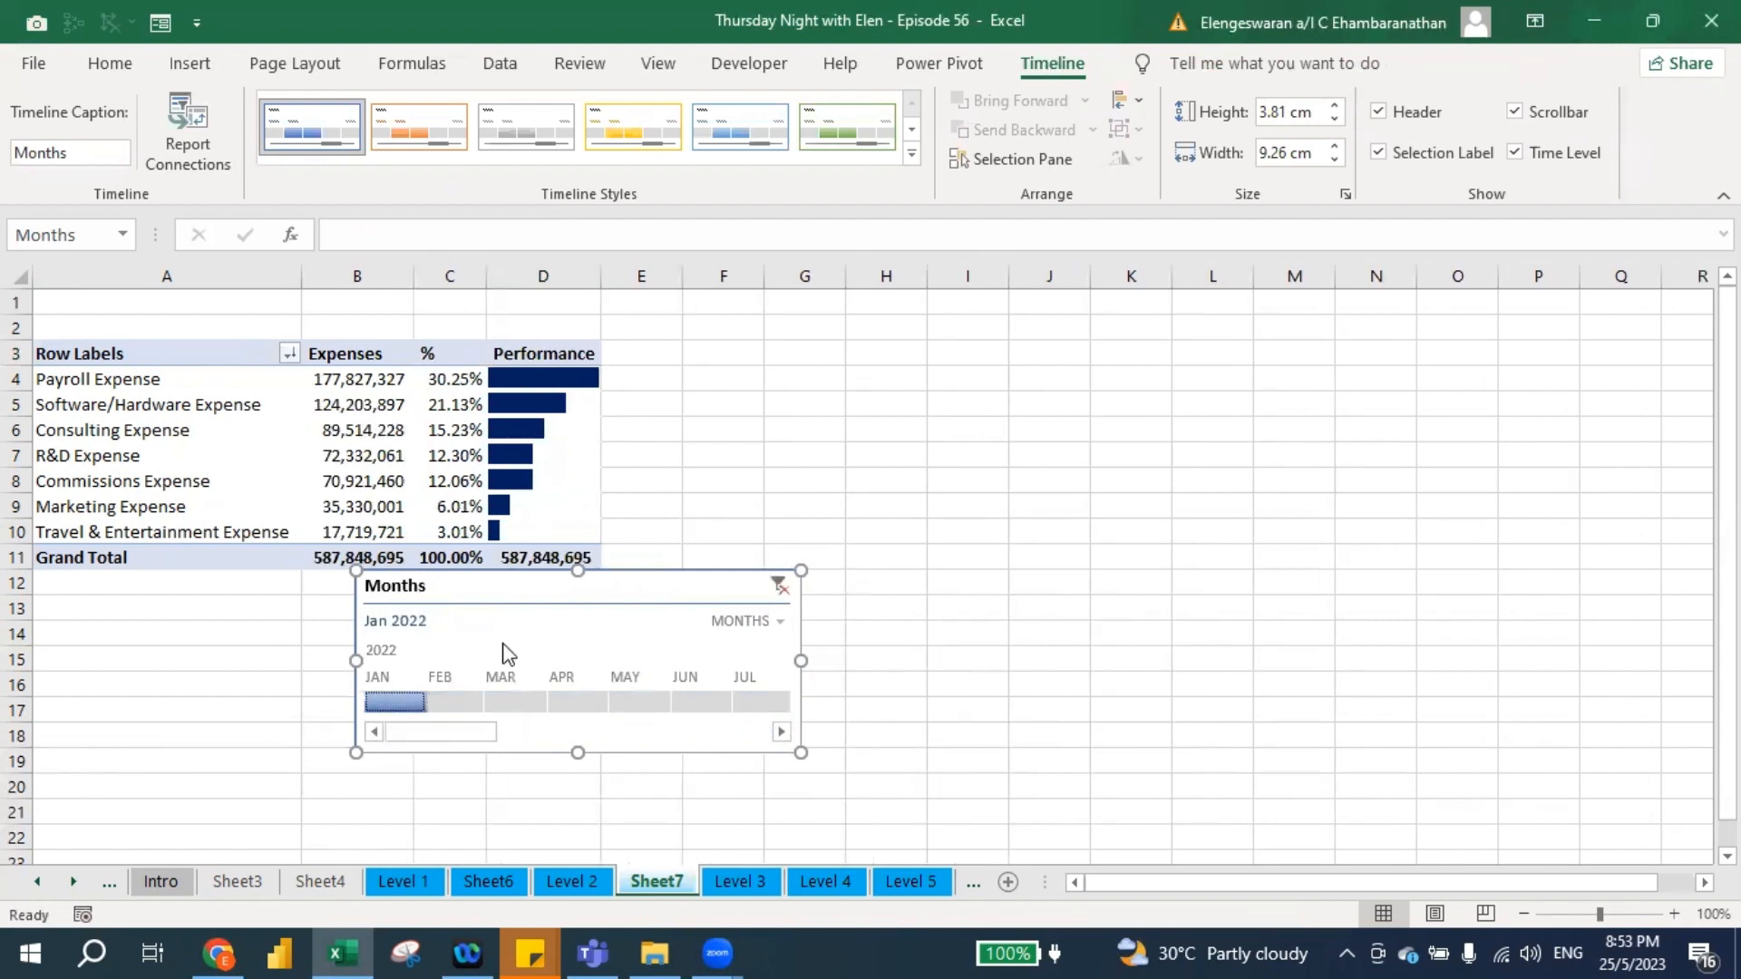
left_click(460, 708)
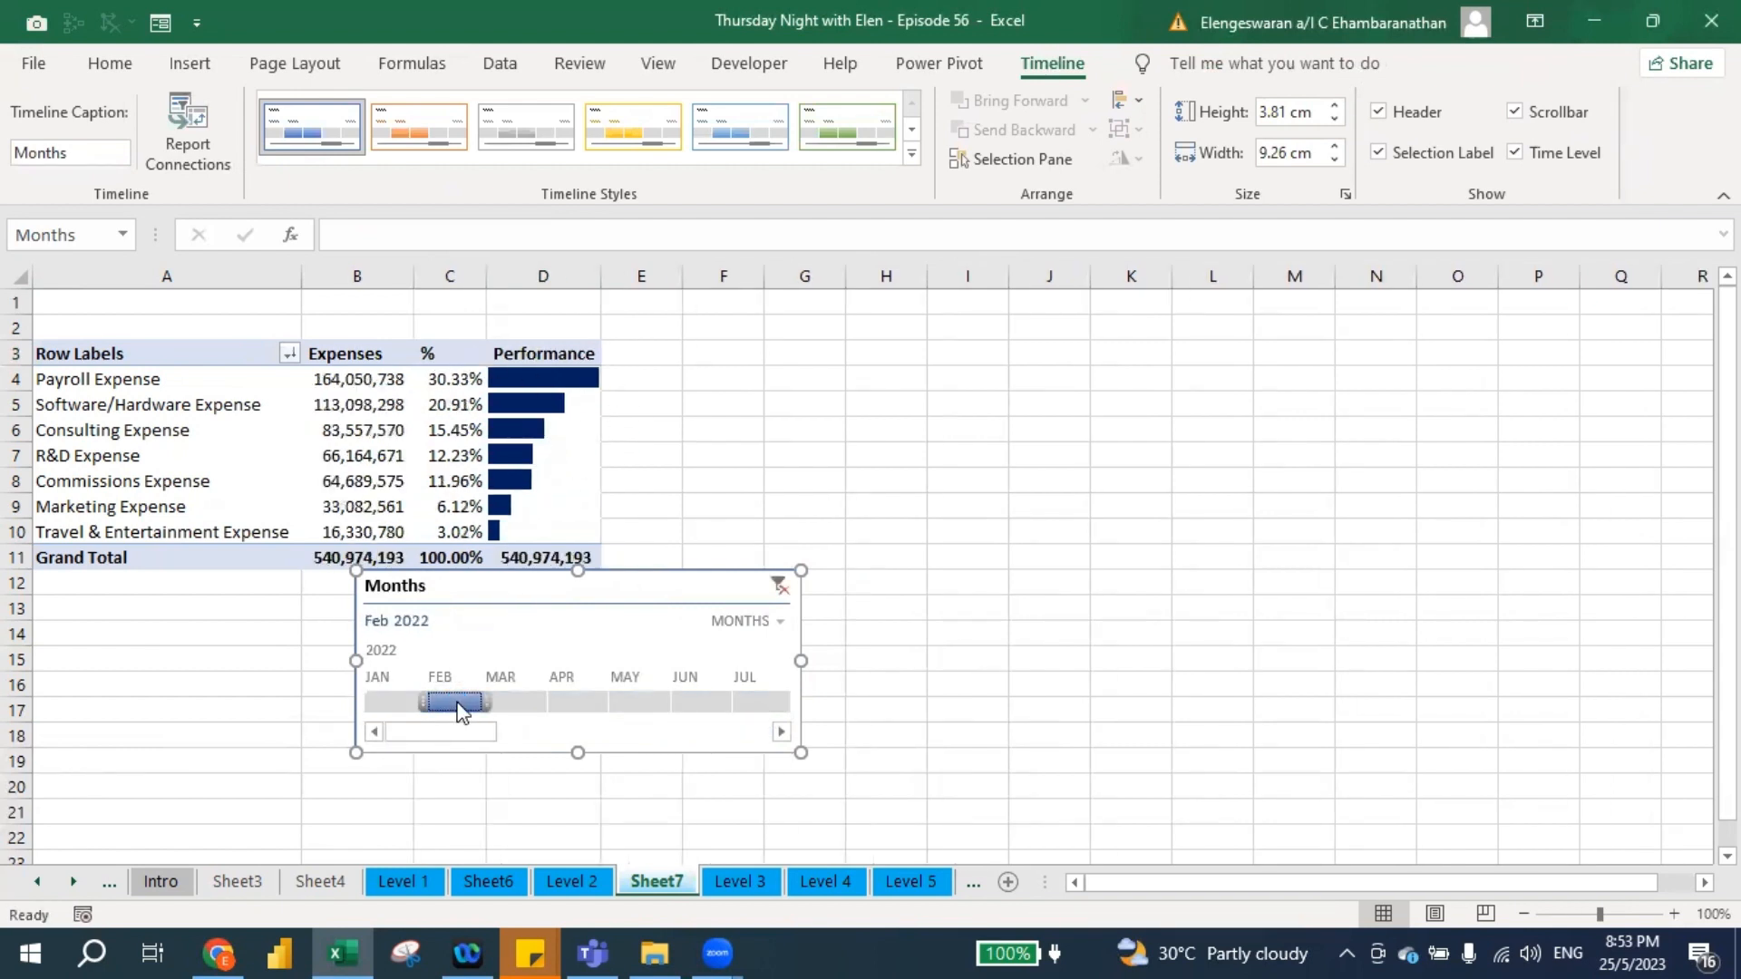
left_click(521, 703)
left_click(573, 705)
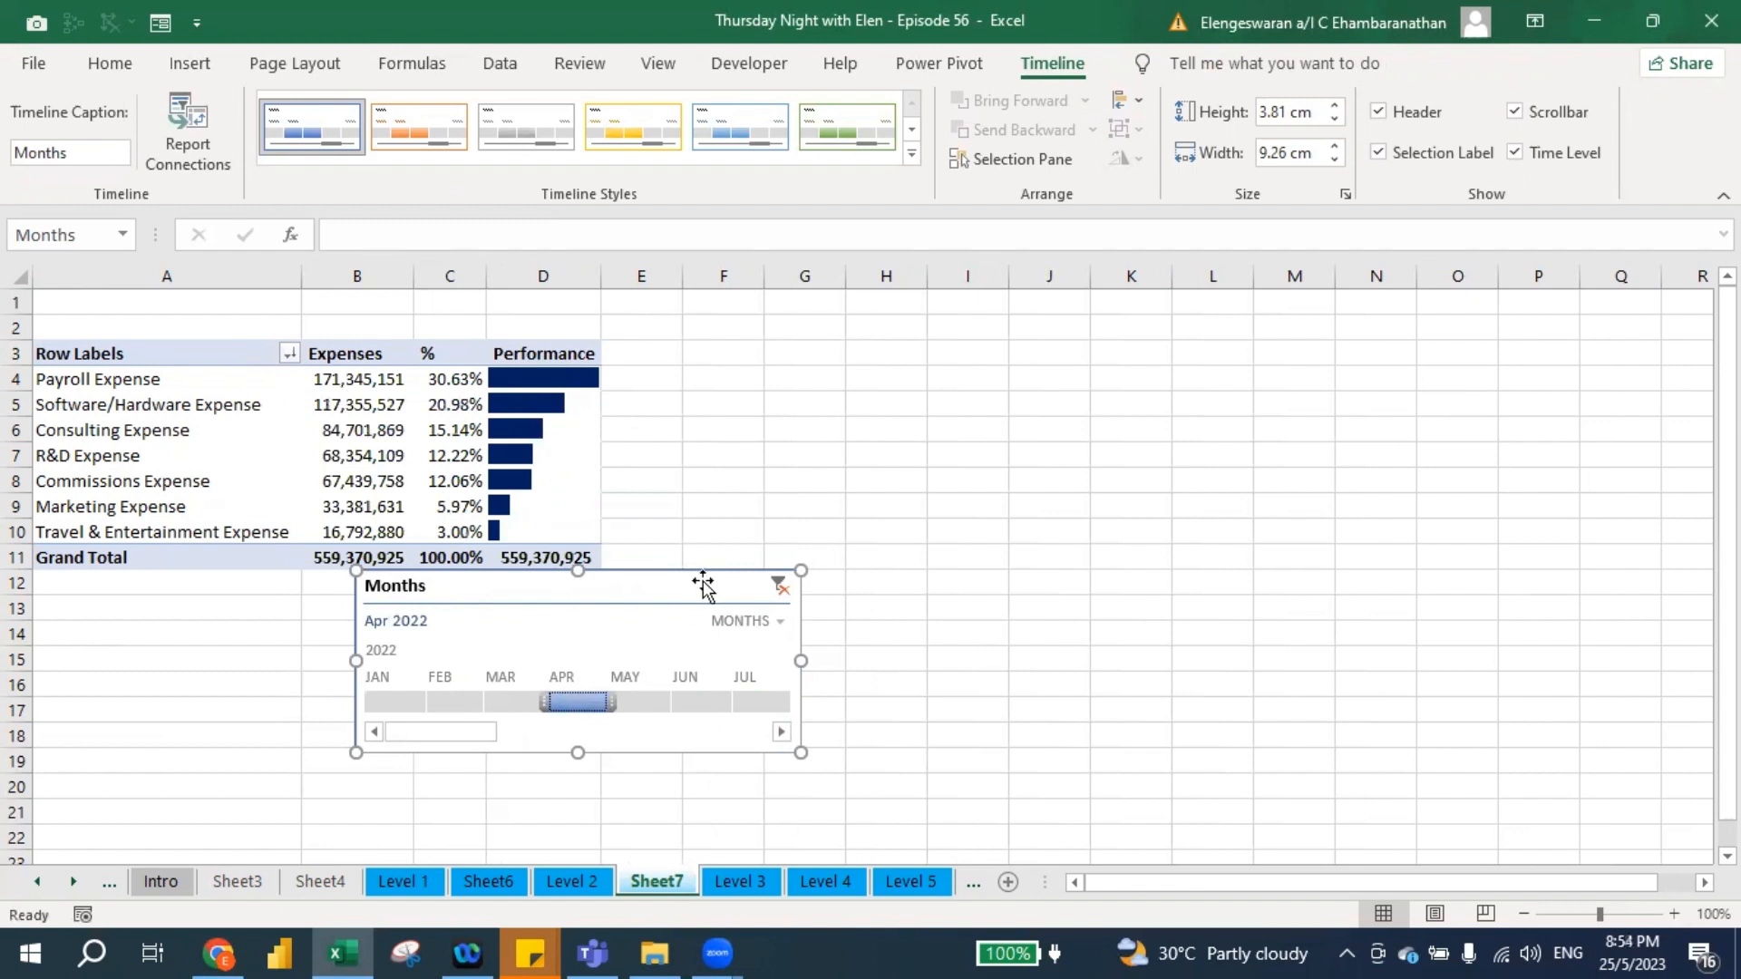
Switch the timeline's time level to quarters and filter the PivotTable by each quarter of 2022 in turn.
left_click_drag(660, 600, 576, 642)
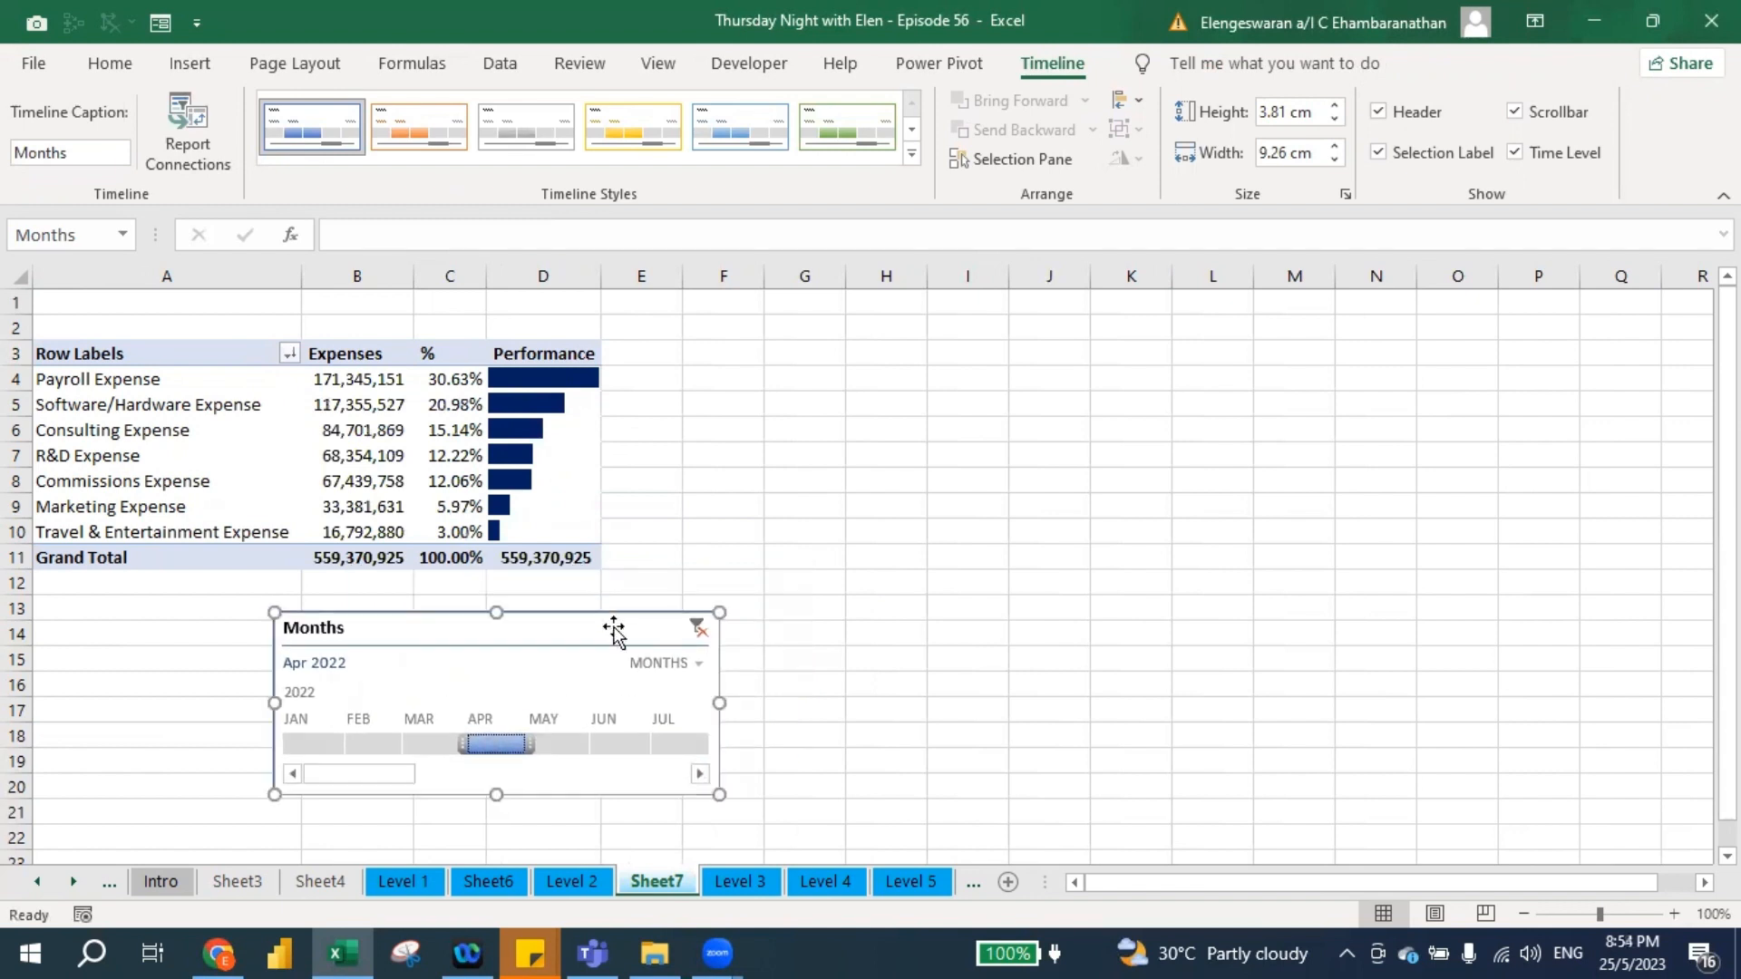
left_click(698, 665)
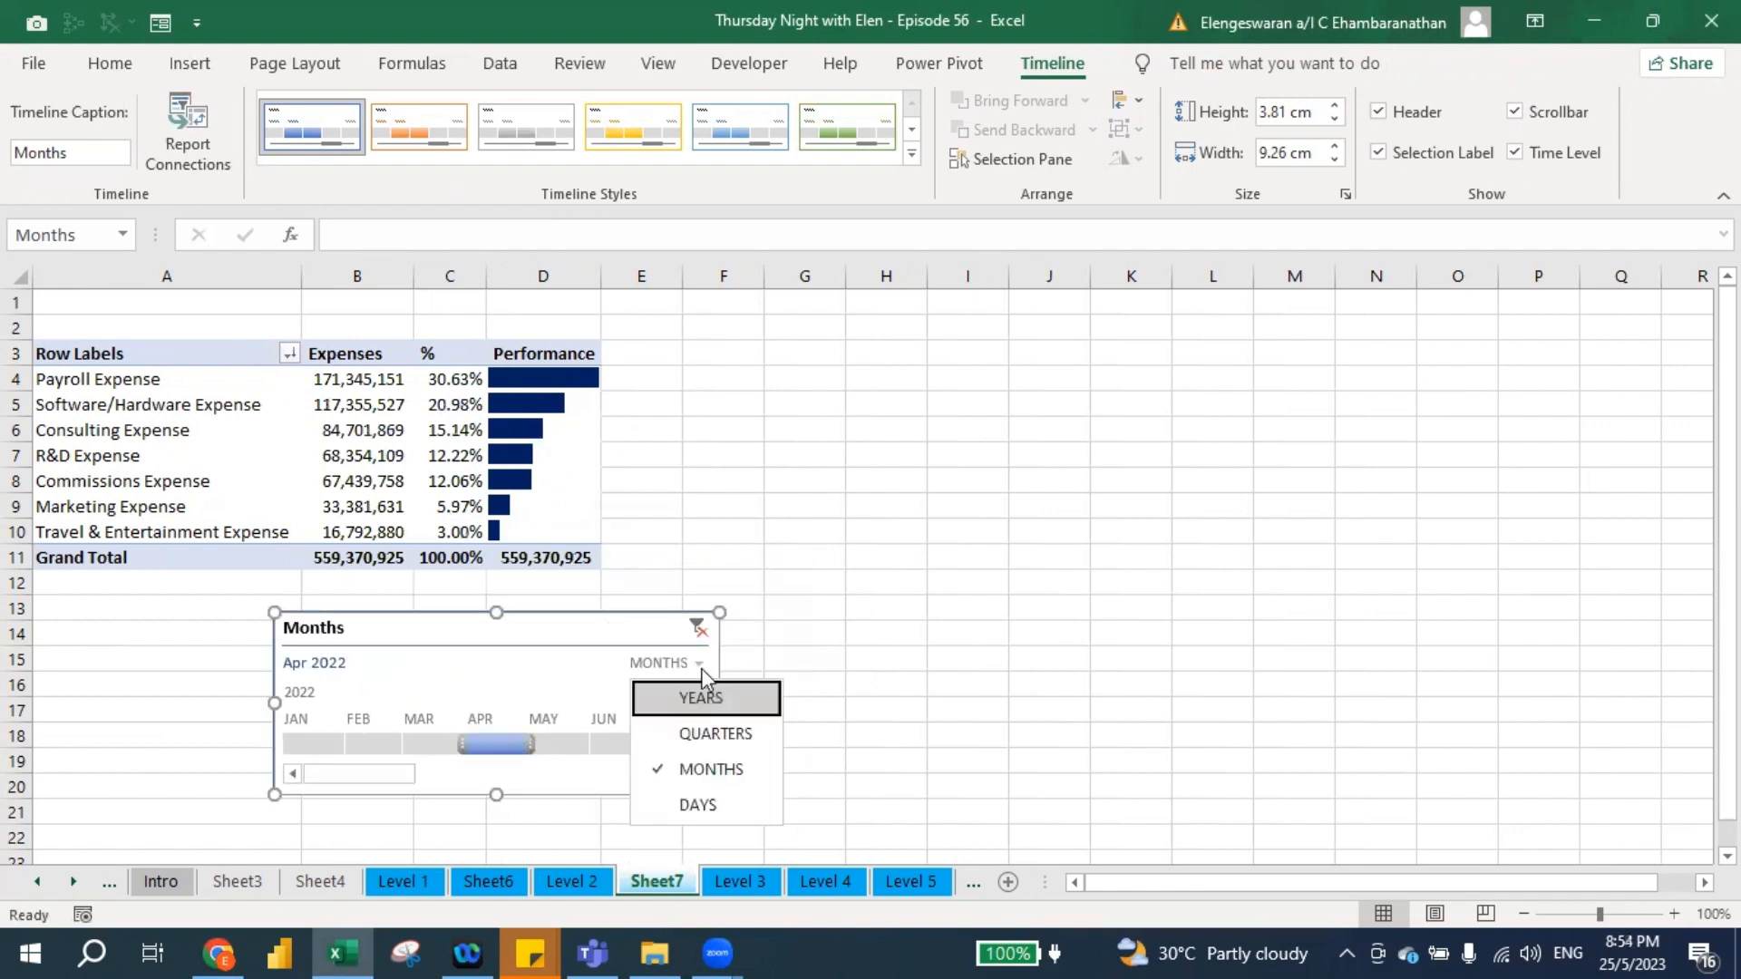
left_click(715, 734)
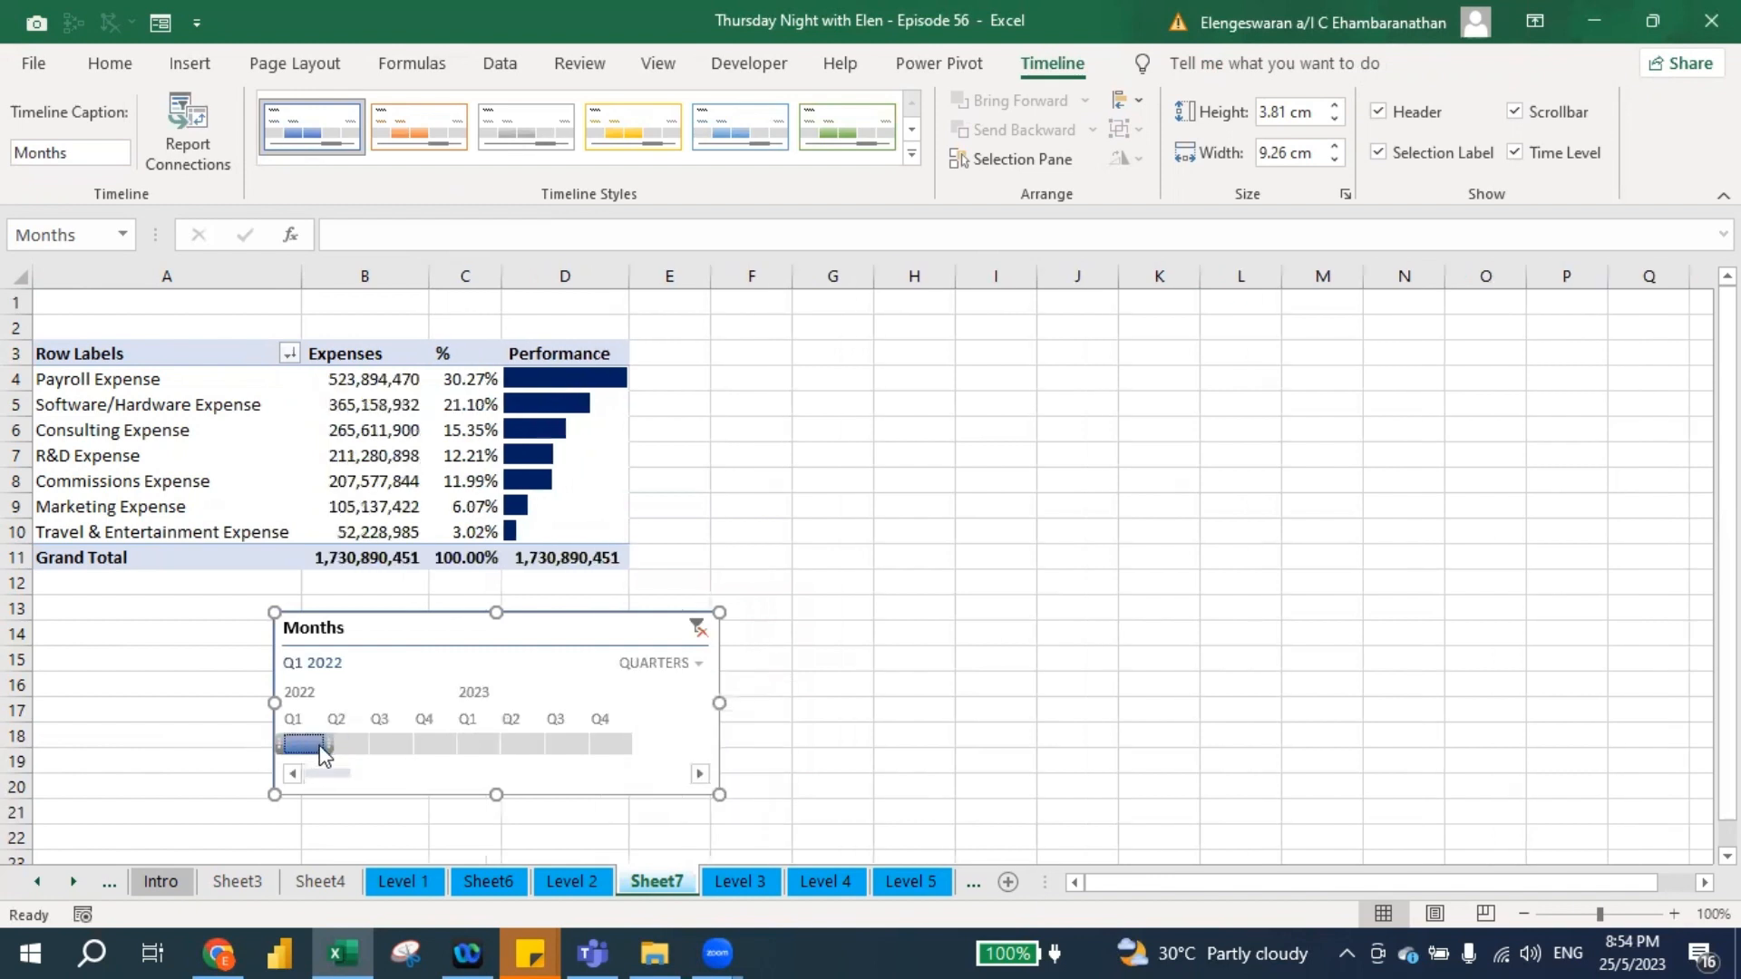
left_click(341, 749)
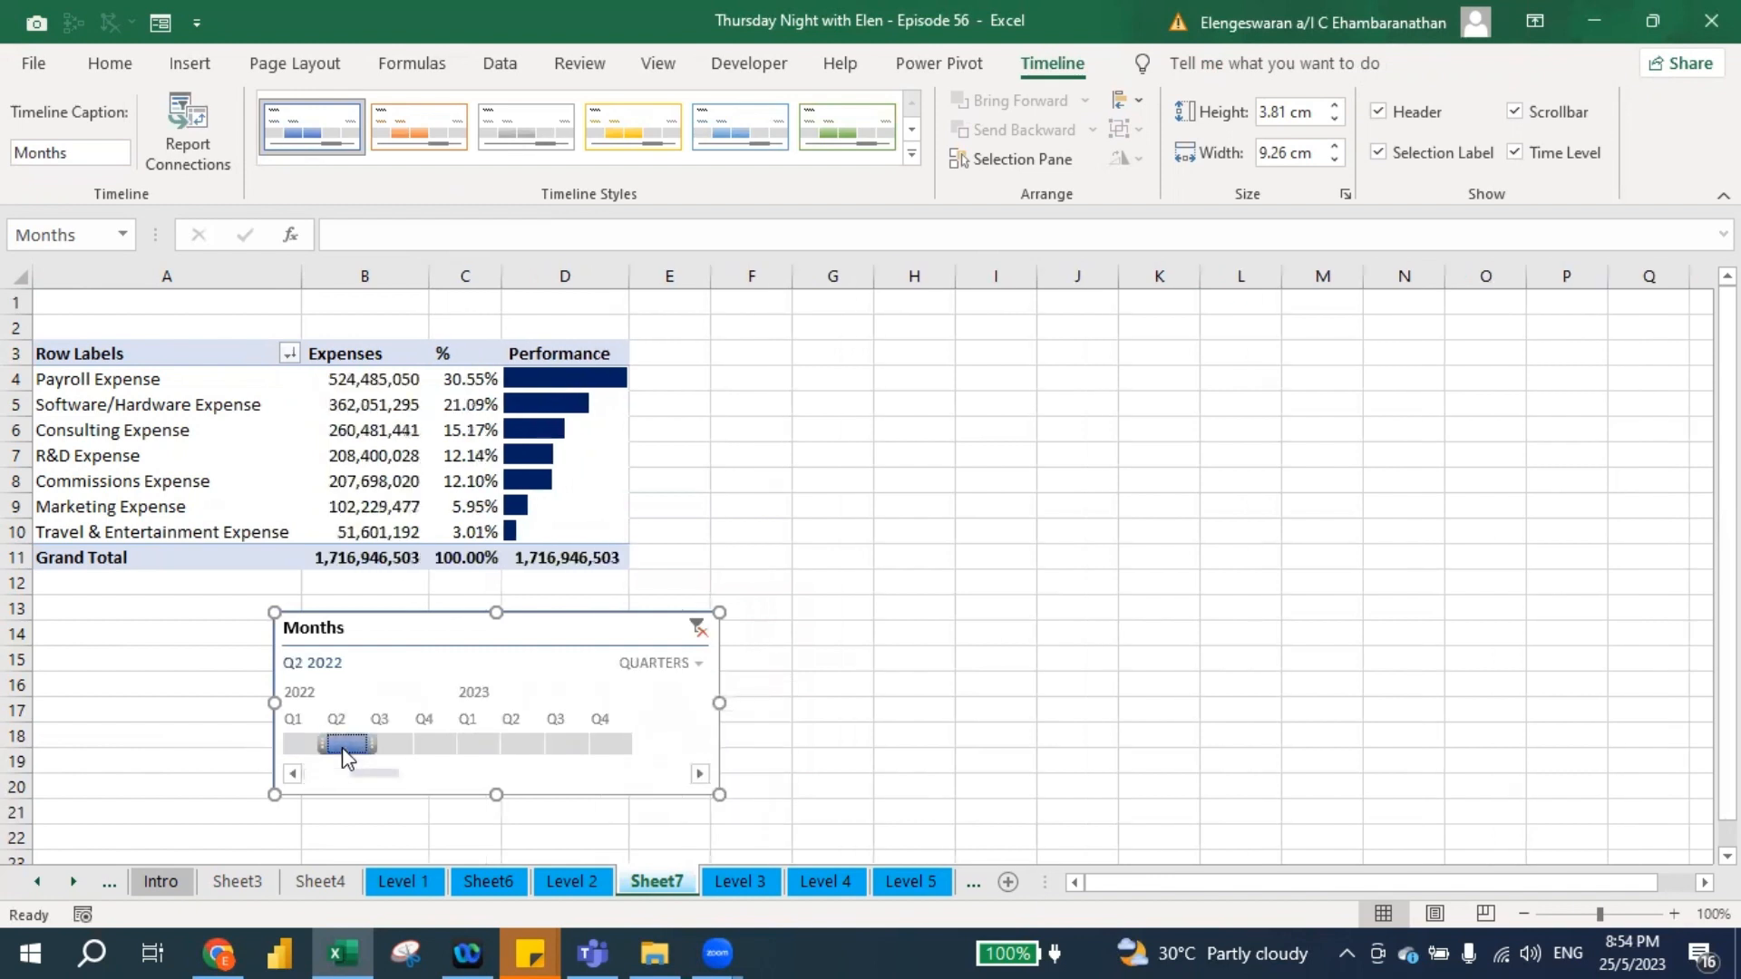
left_click(392, 749)
left_click(440, 749)
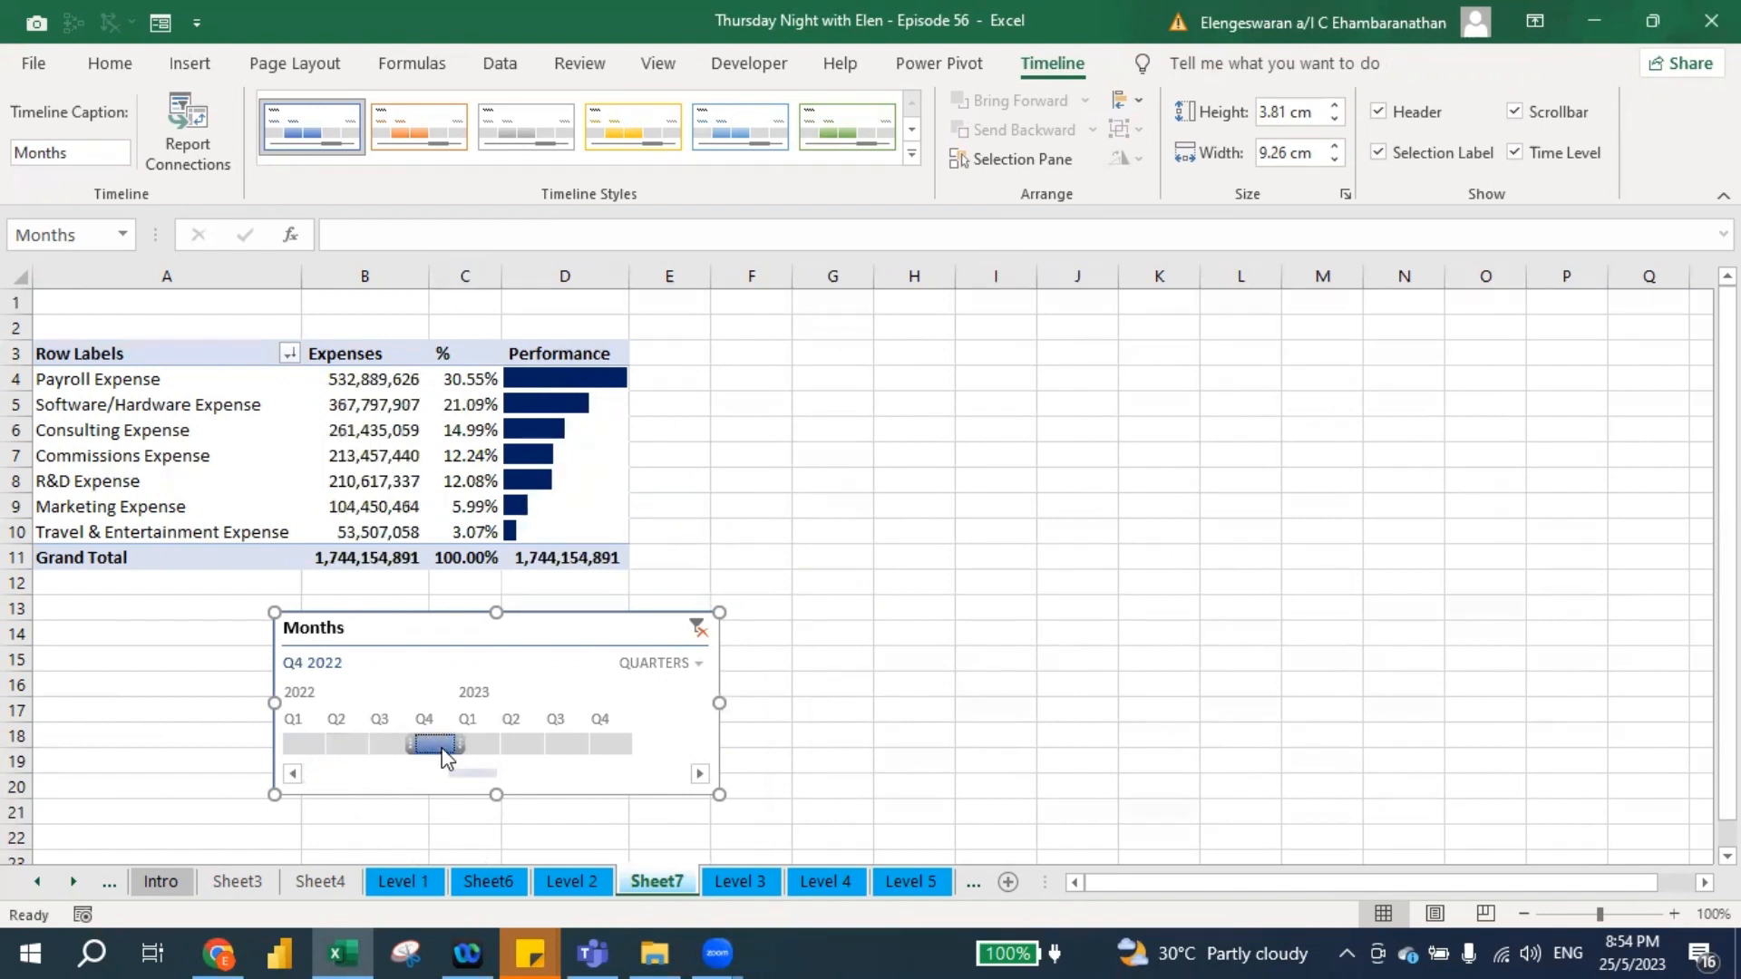
Extend the timeline selection to Q1 through Q4 2022 and place the timeline beside the PivotTable's Performance column.
left_click(301, 741, "shift")
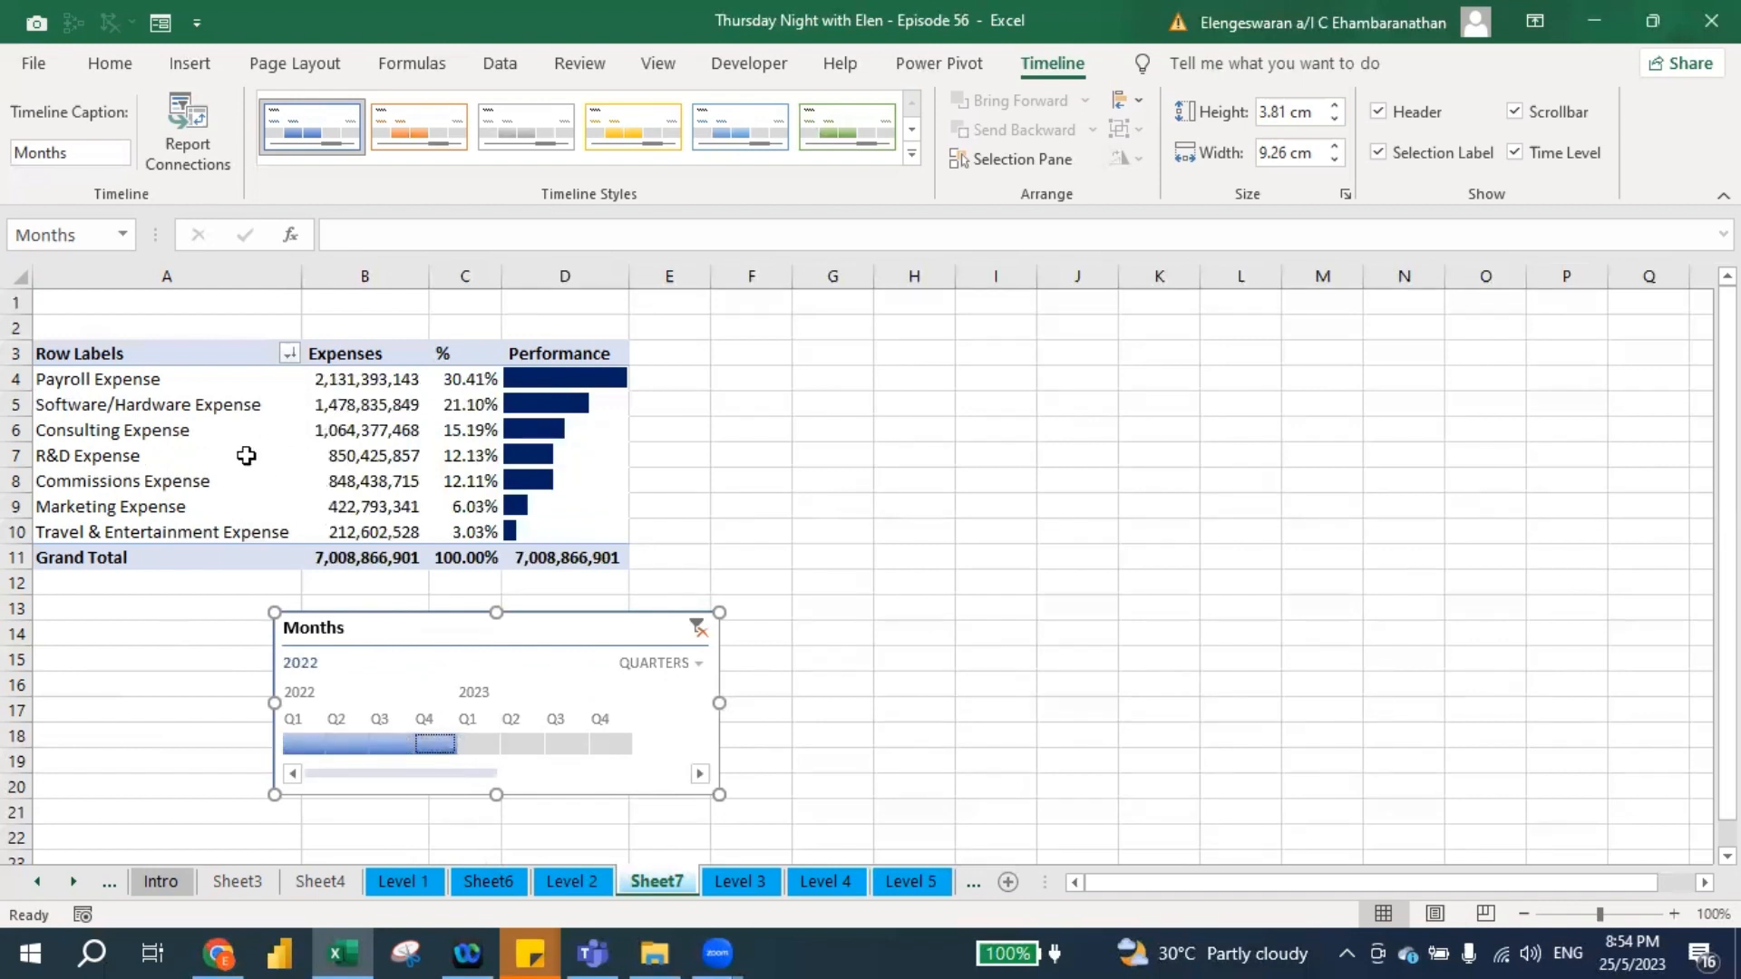
mouse_move(348, 377)
left_click_drag(435, 625, 765, 373)
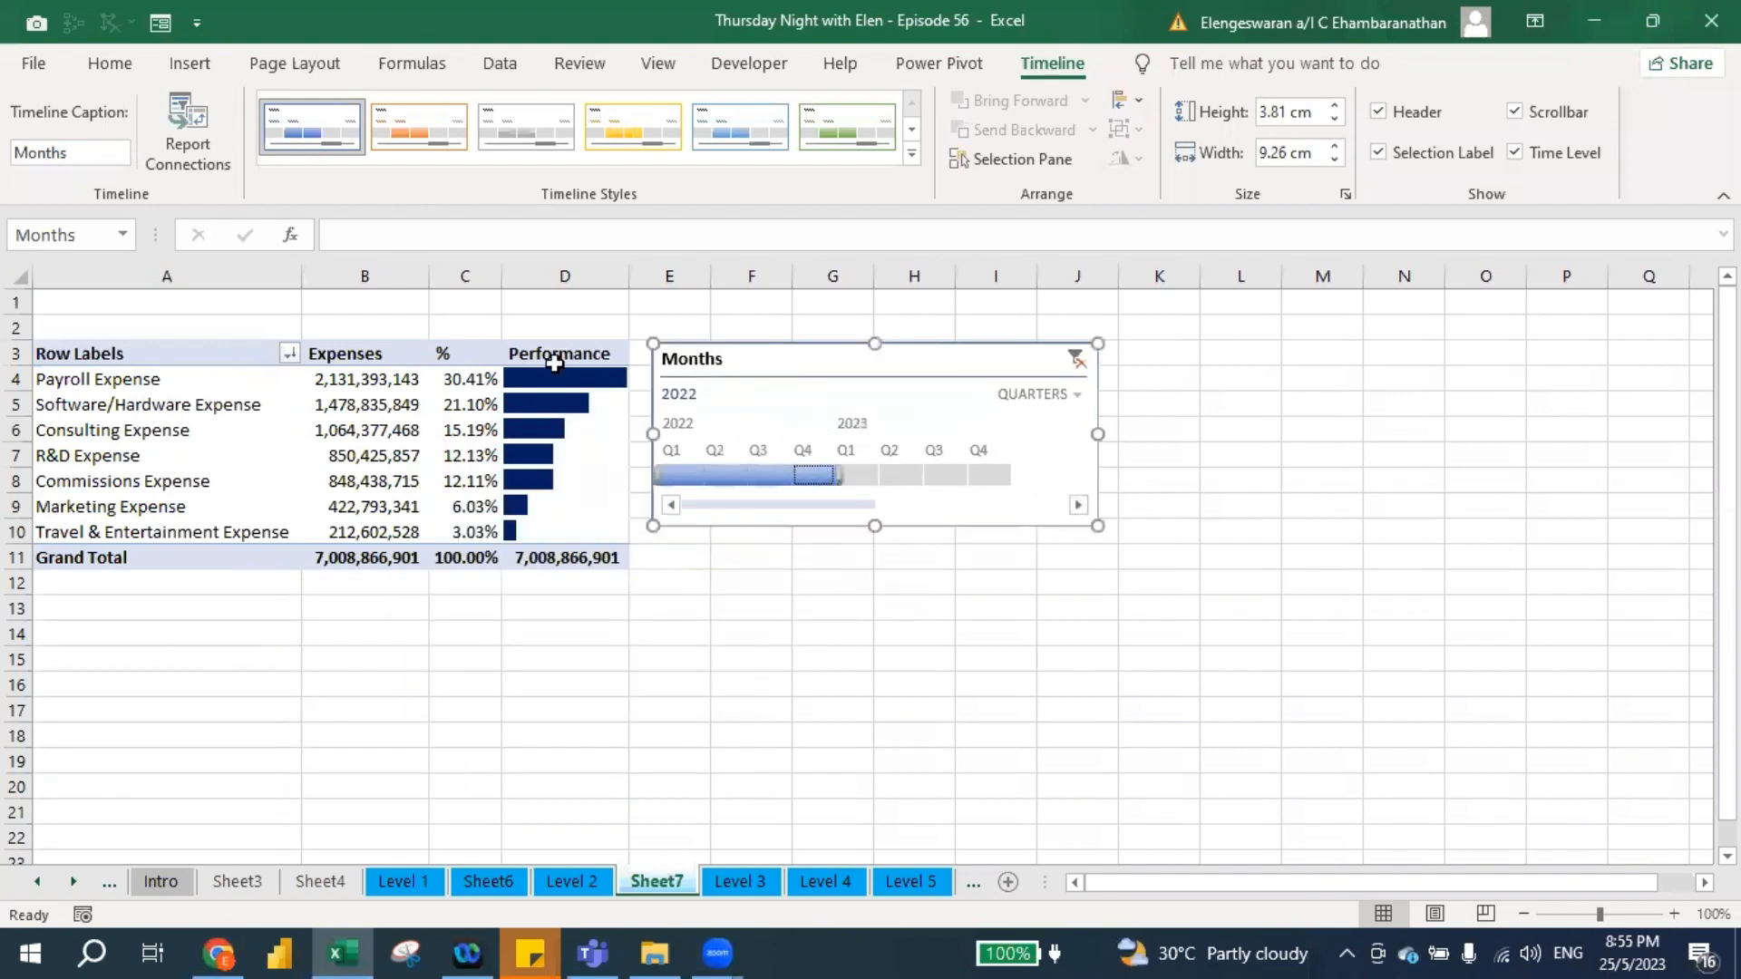
Copy the entire expense PivotTable from A3 and paste the duplicate at A15.
left_click(229, 359)
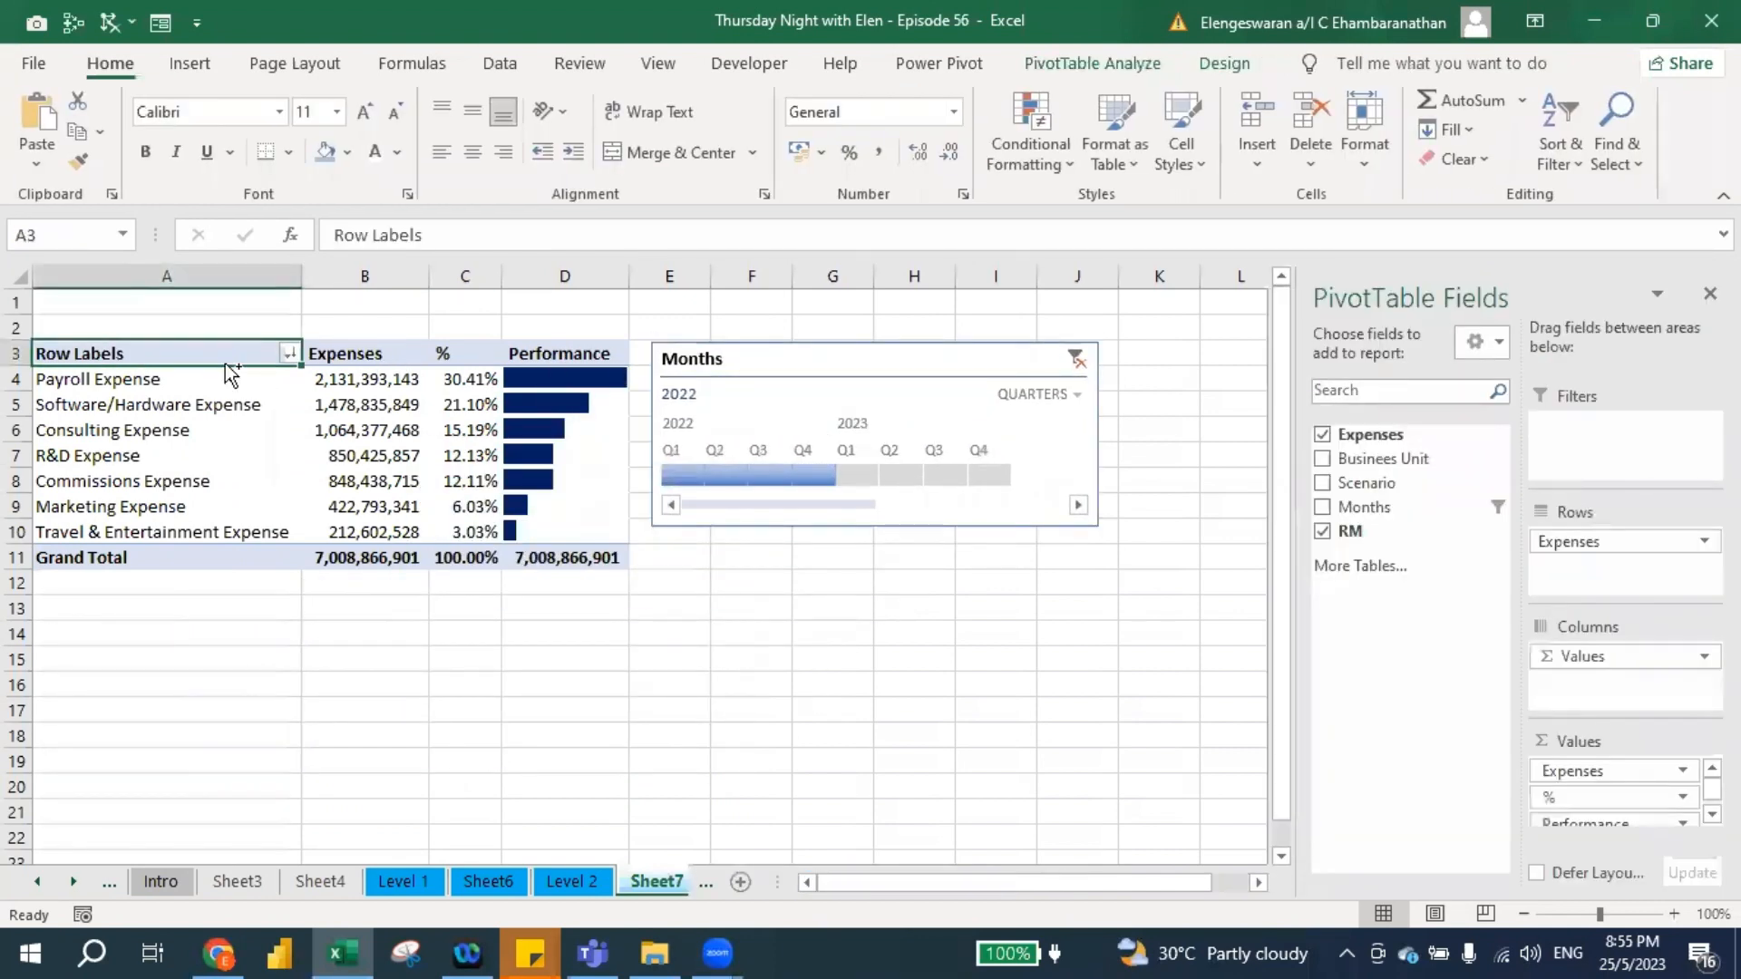
key("ctrl+shift+Down")
key("ctrl+shift+Right")
key("ctrl+c")
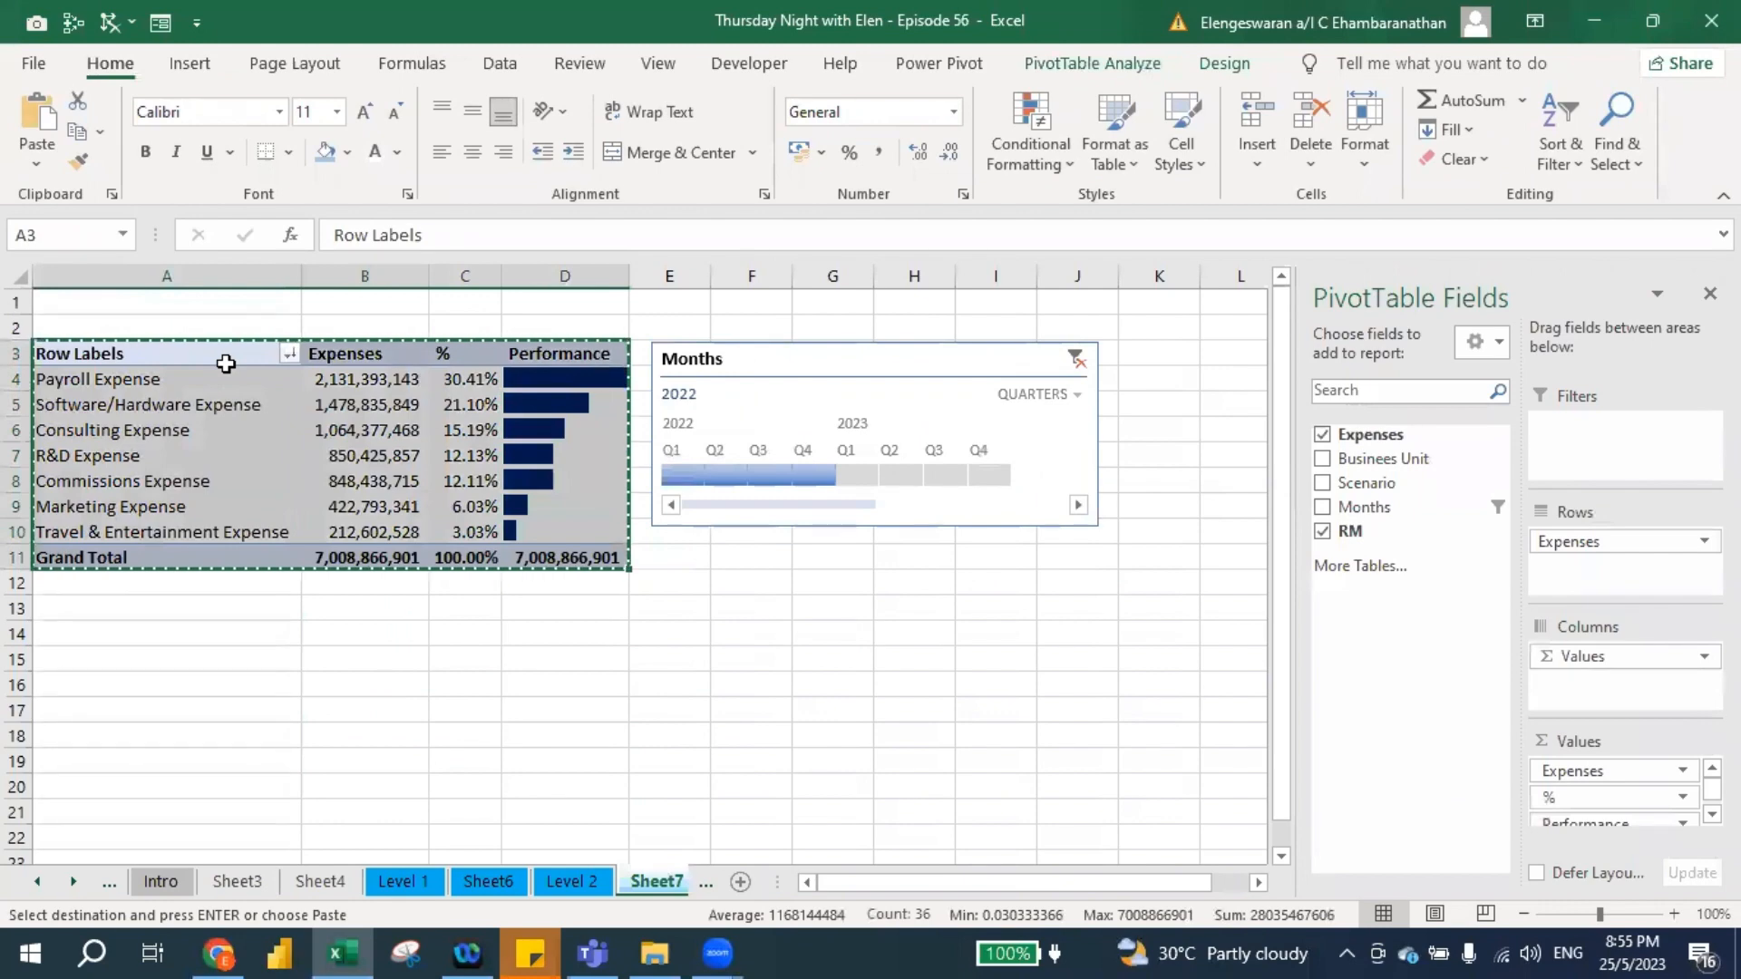
scroll(199, 408, "down", 1)
left_click(124, 581)
key("ctrl+v")
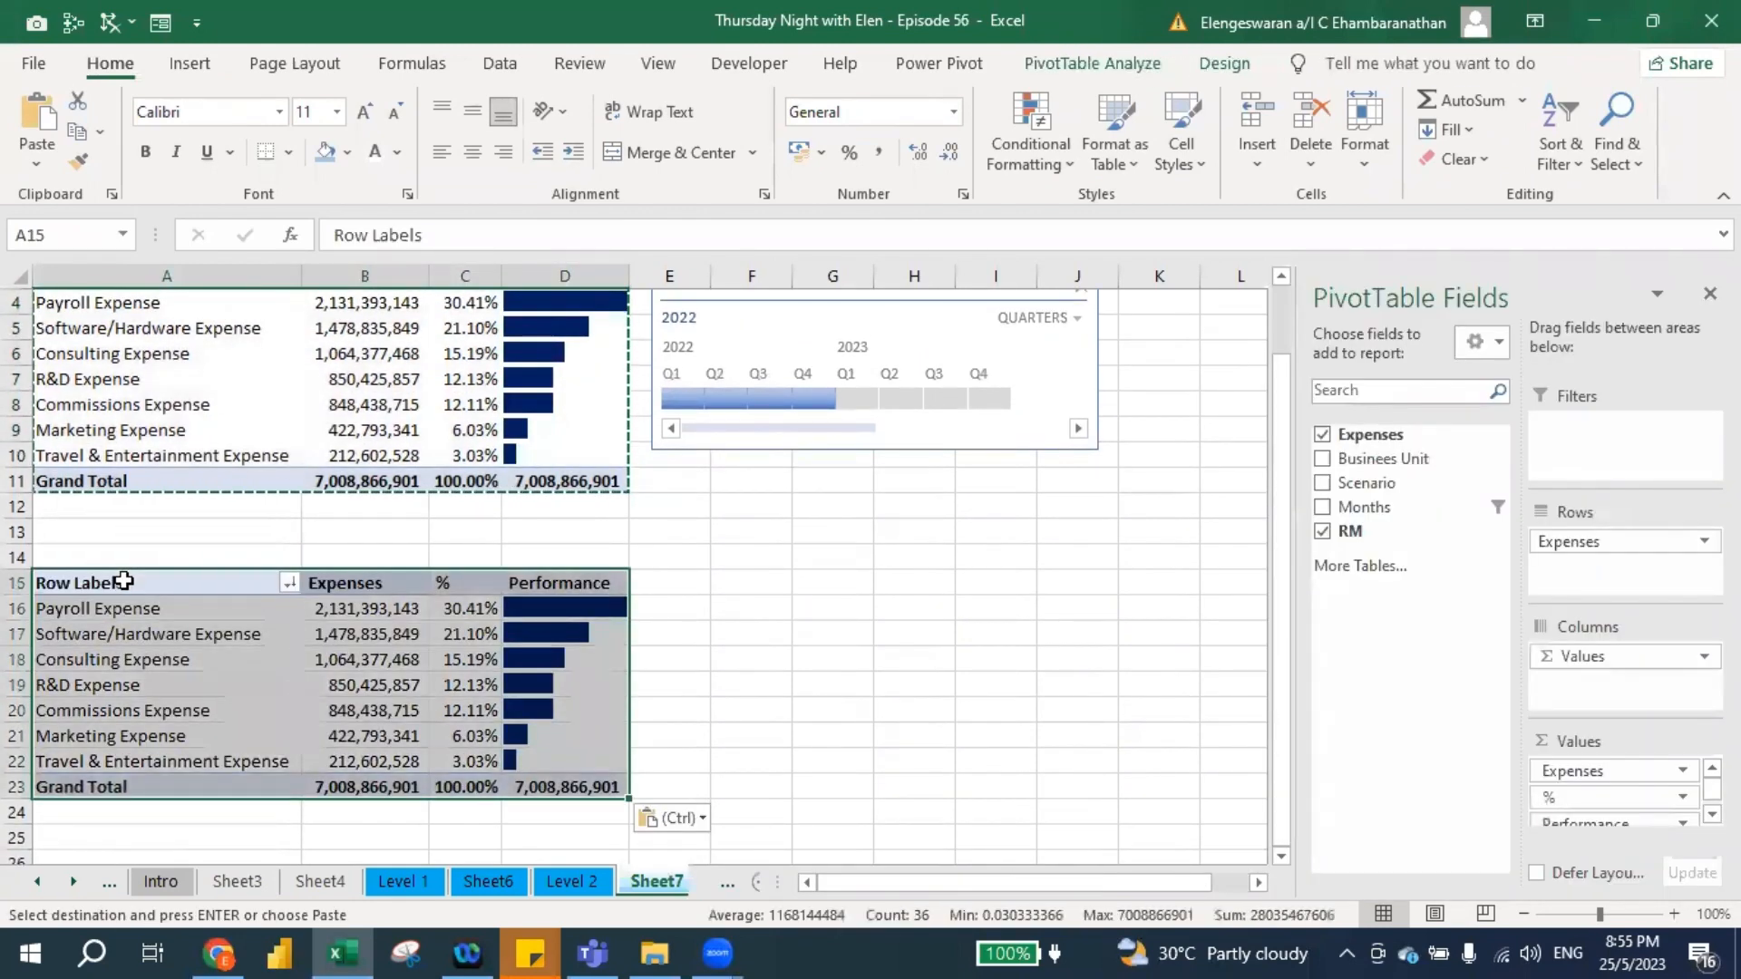
Delete the Months timeline from the sheet.
scroll(650, 562, "up", 1)
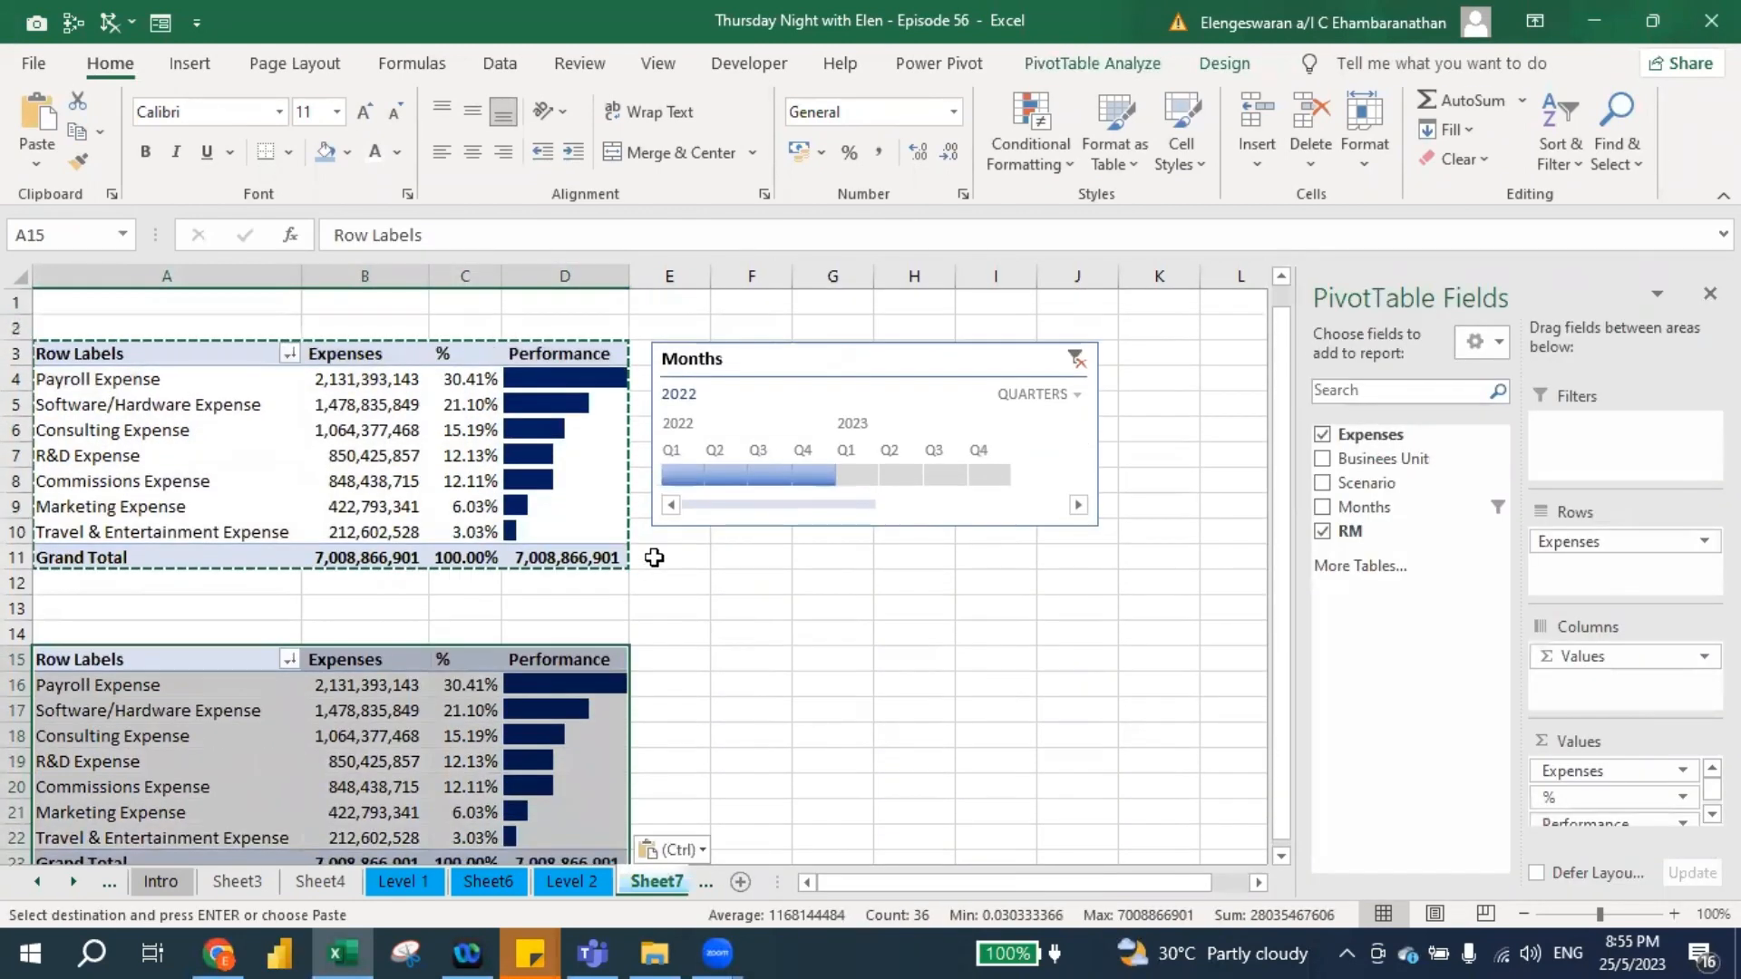
left_click(720, 362)
key("Delete")
Replace Expenses with Months as the row field of the copied PivotTable at A15.
scroll(381, 780, "down", 2)
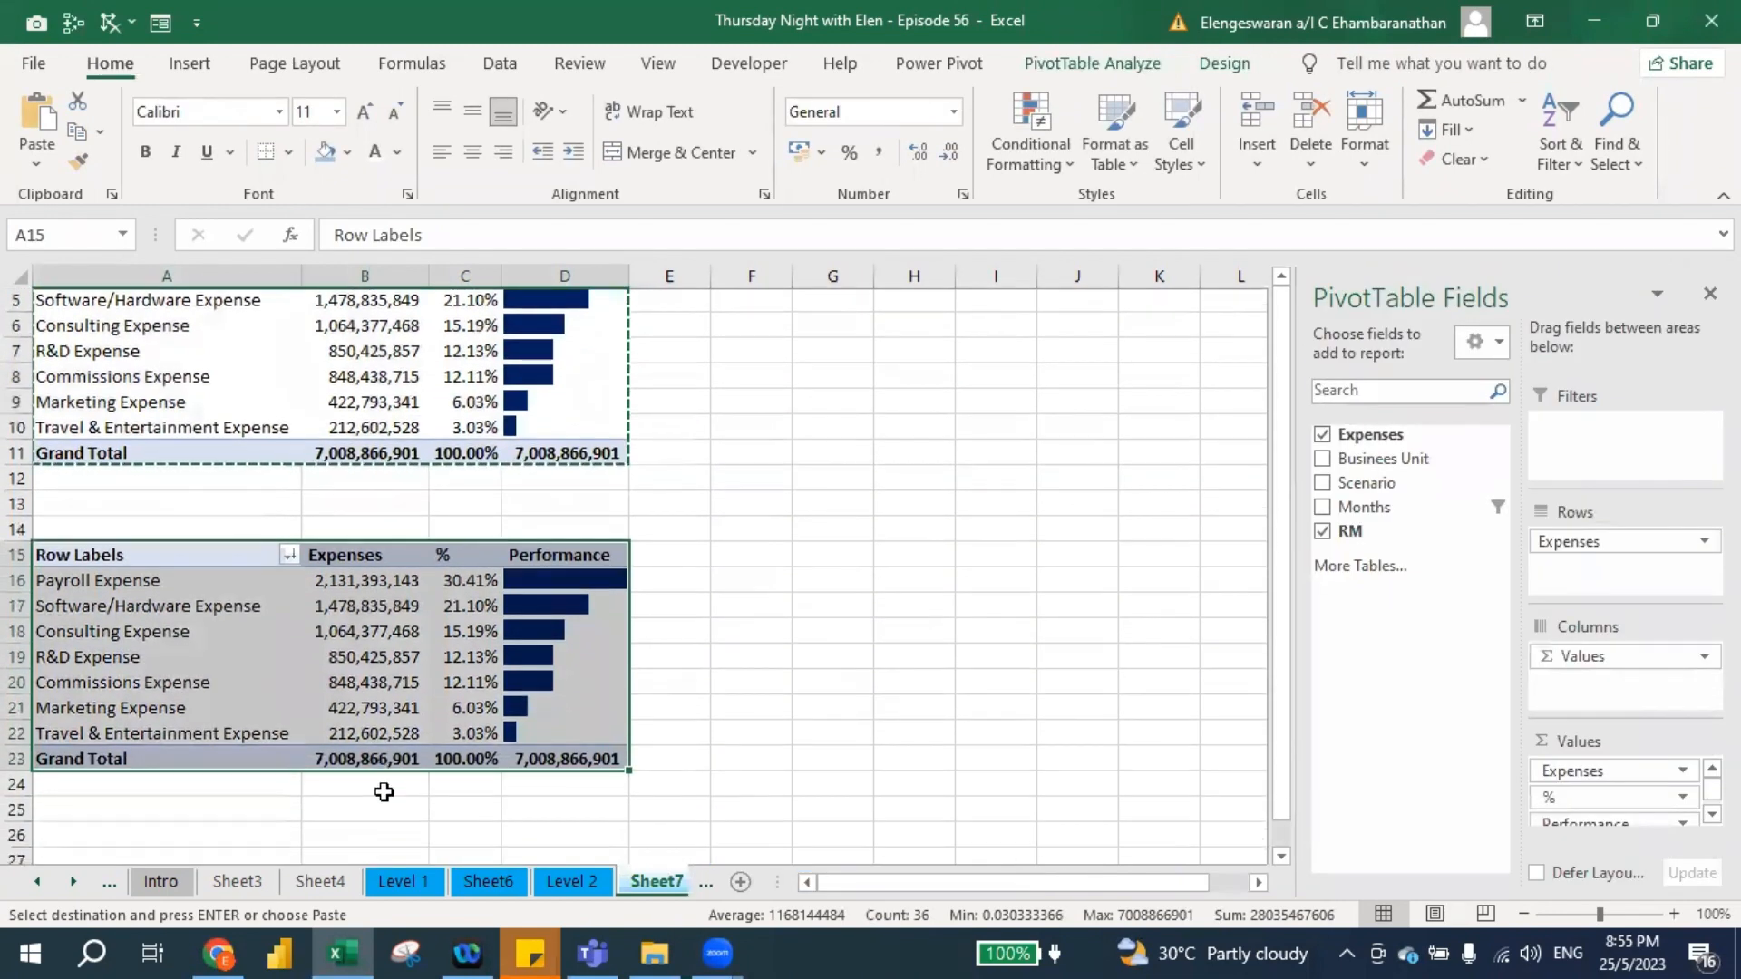
left_click(1329, 434)
left_click_drag(1366, 506, 1568, 549)
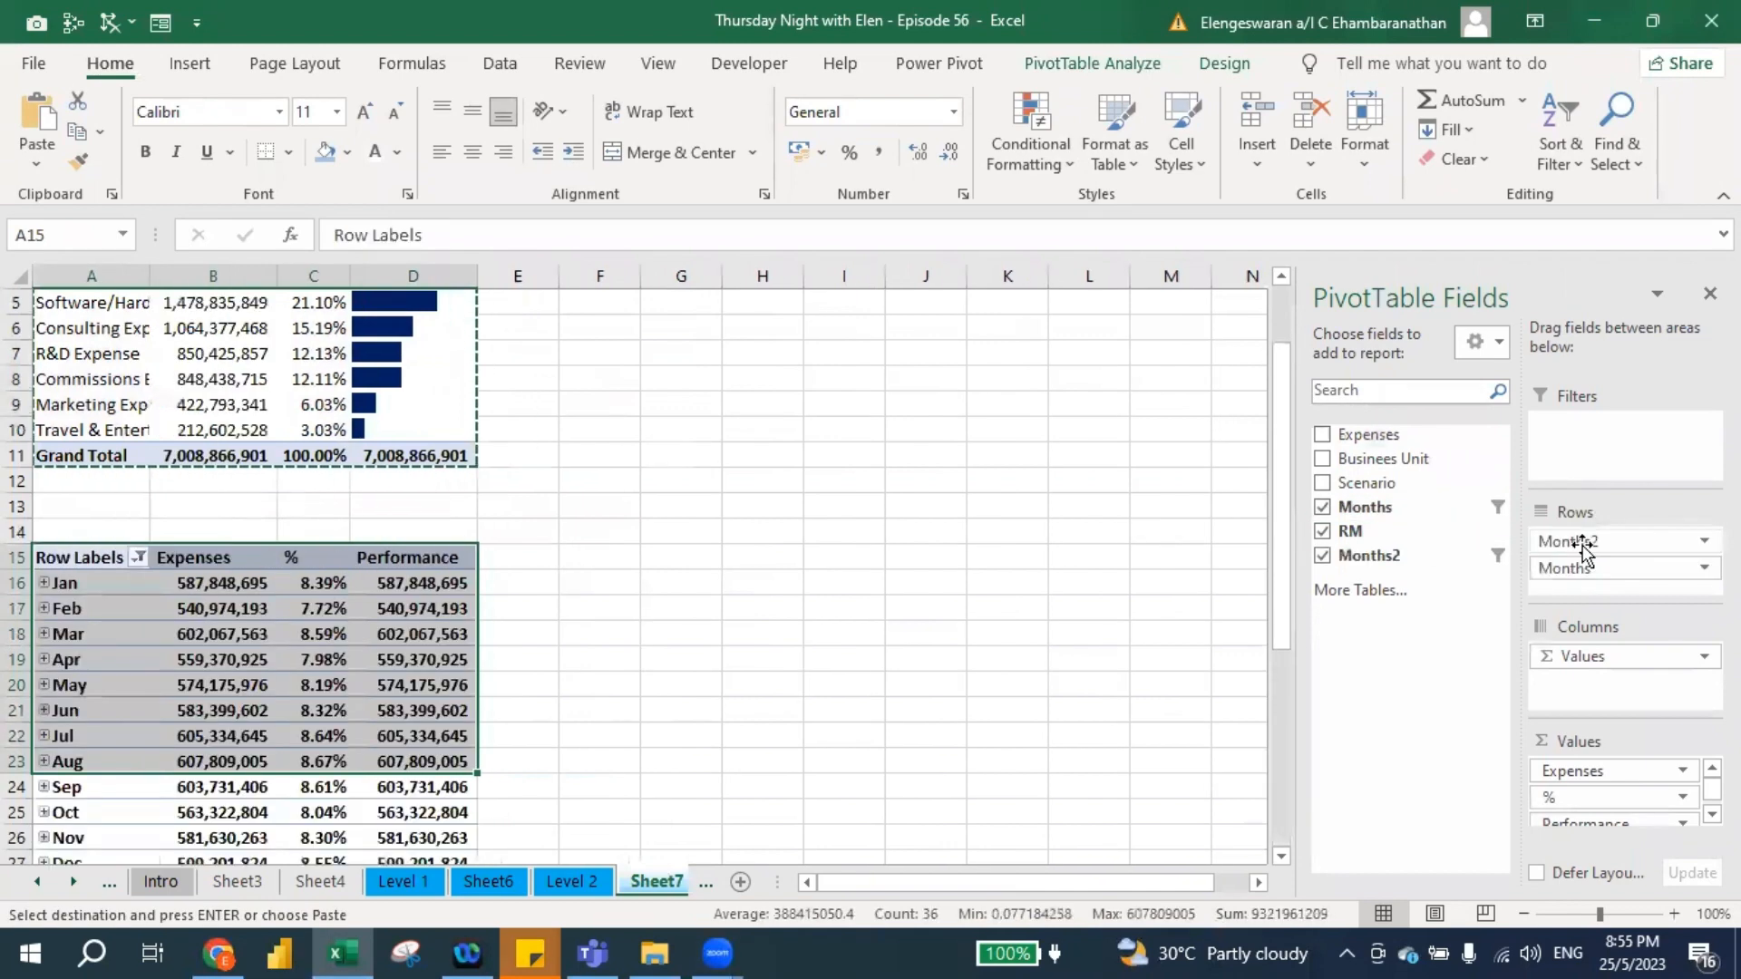
scroll(266, 716, "down", 2)
scroll(264, 714, "down", 1)
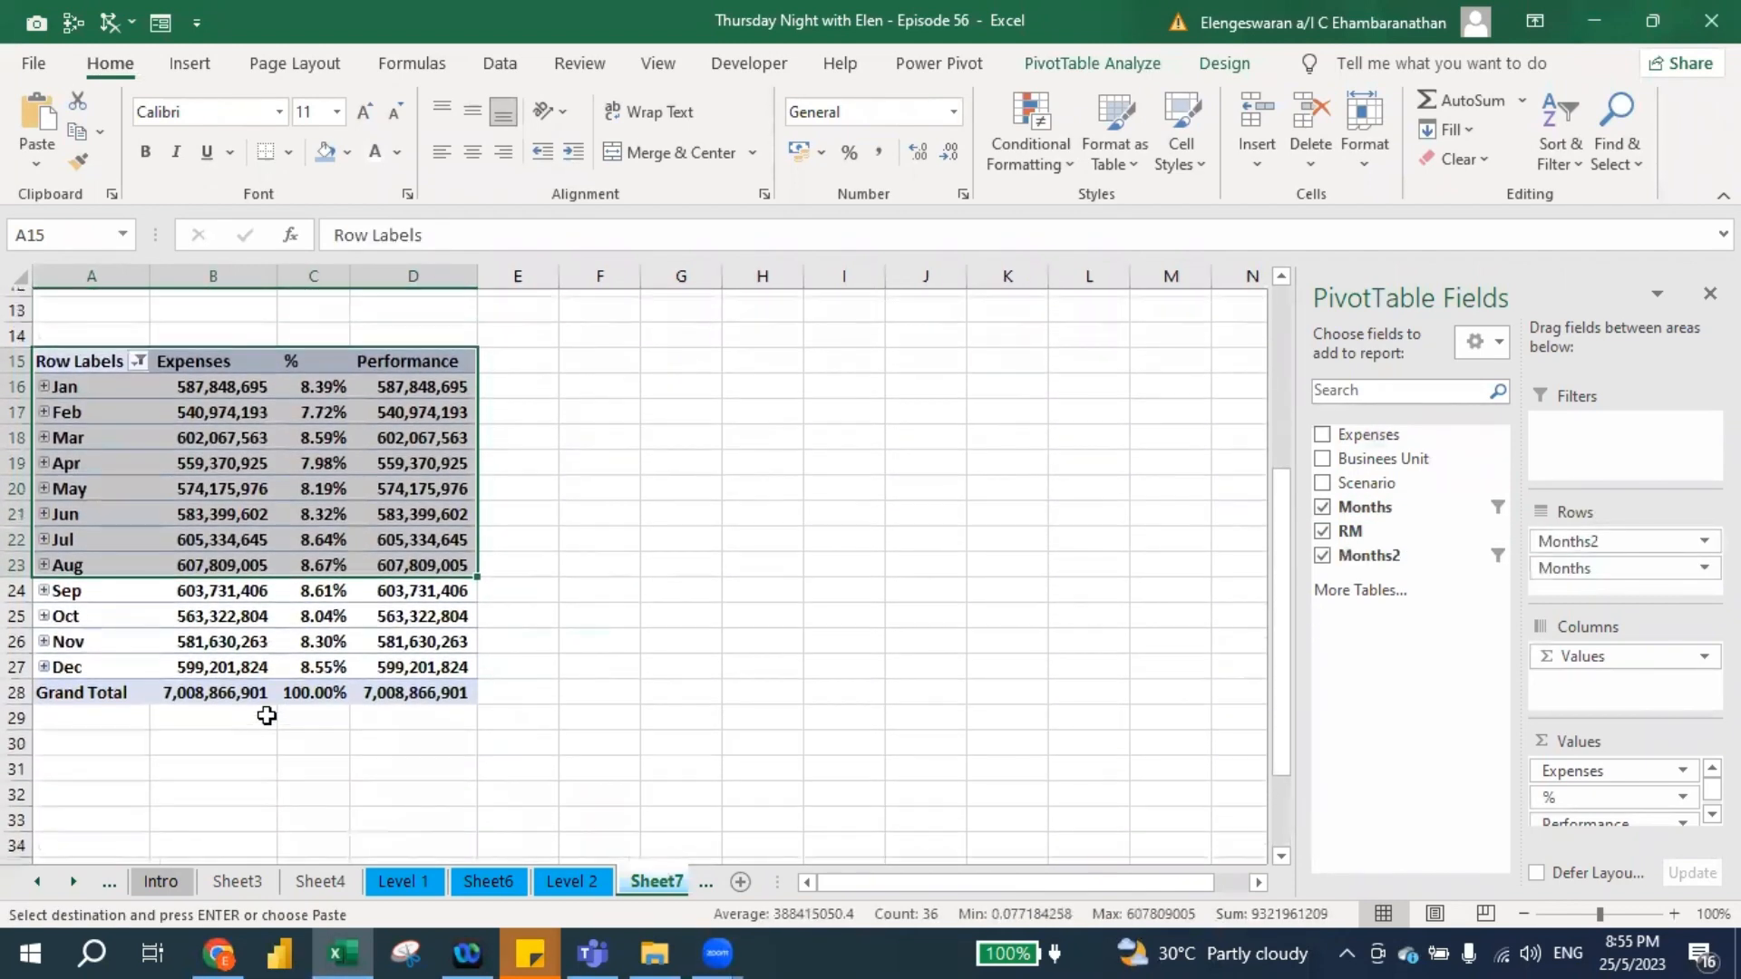
scroll(265, 712, "up", 2)
scroll(286, 612, "up", 1)
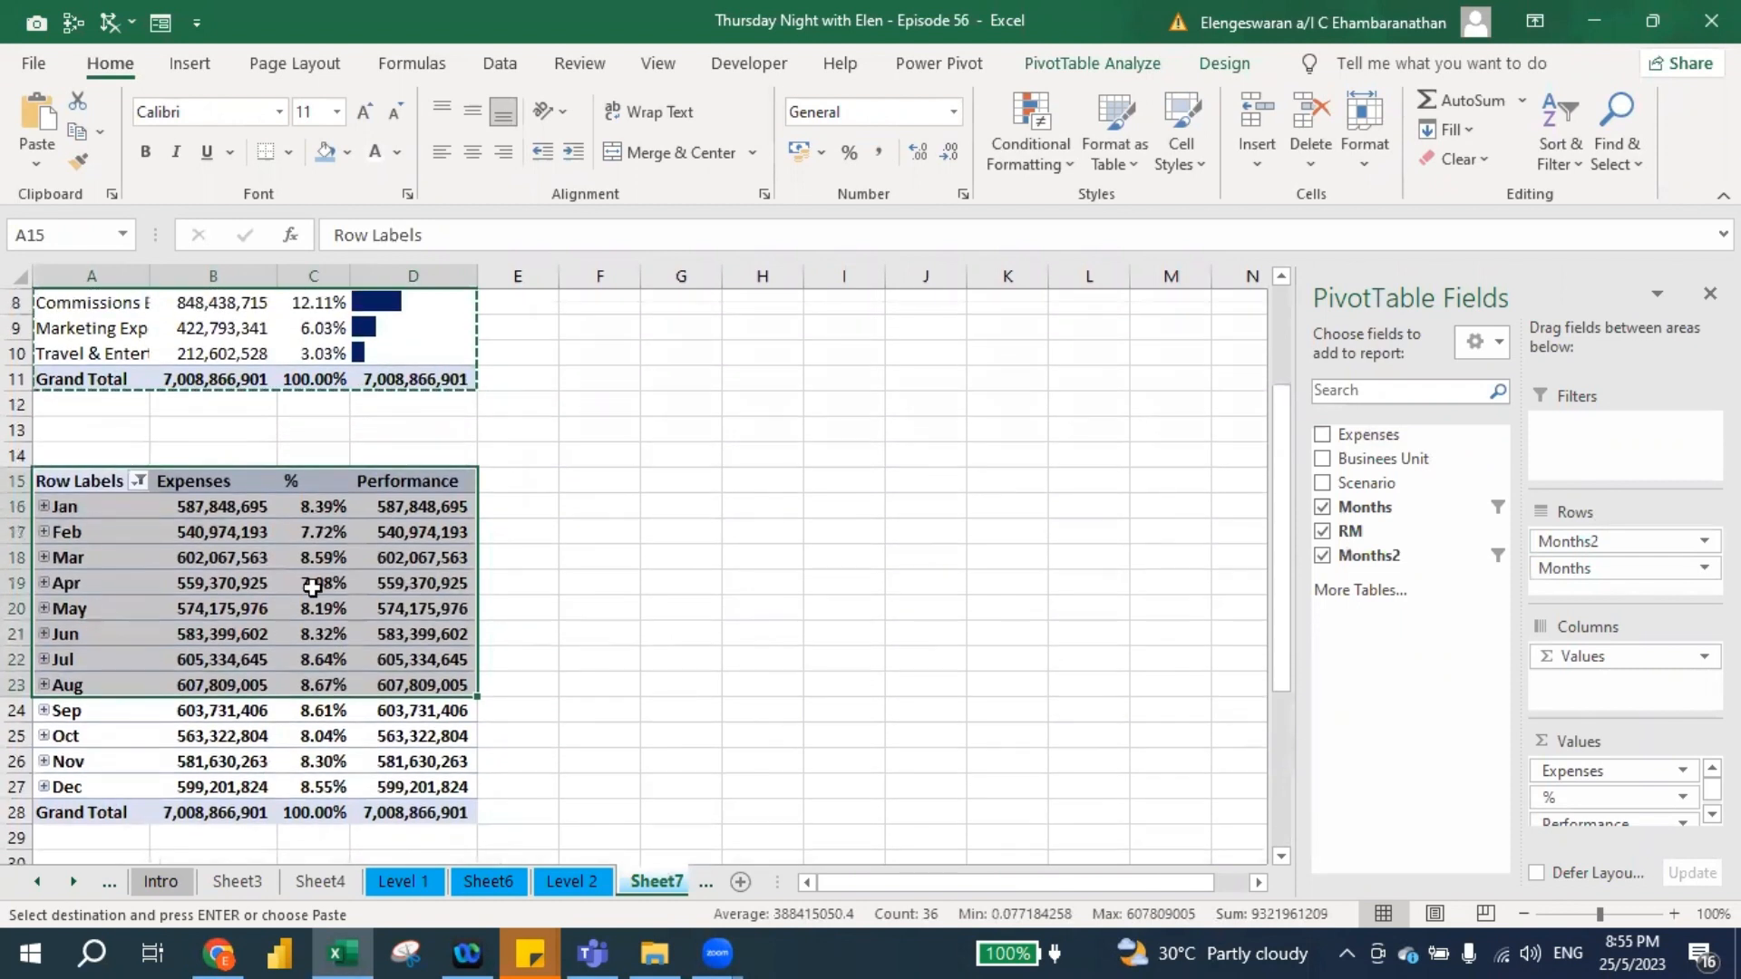
Remove the Performance and % value fields from the copied PivotTable at A15, keeping only Expenses.
left_click(421, 508)
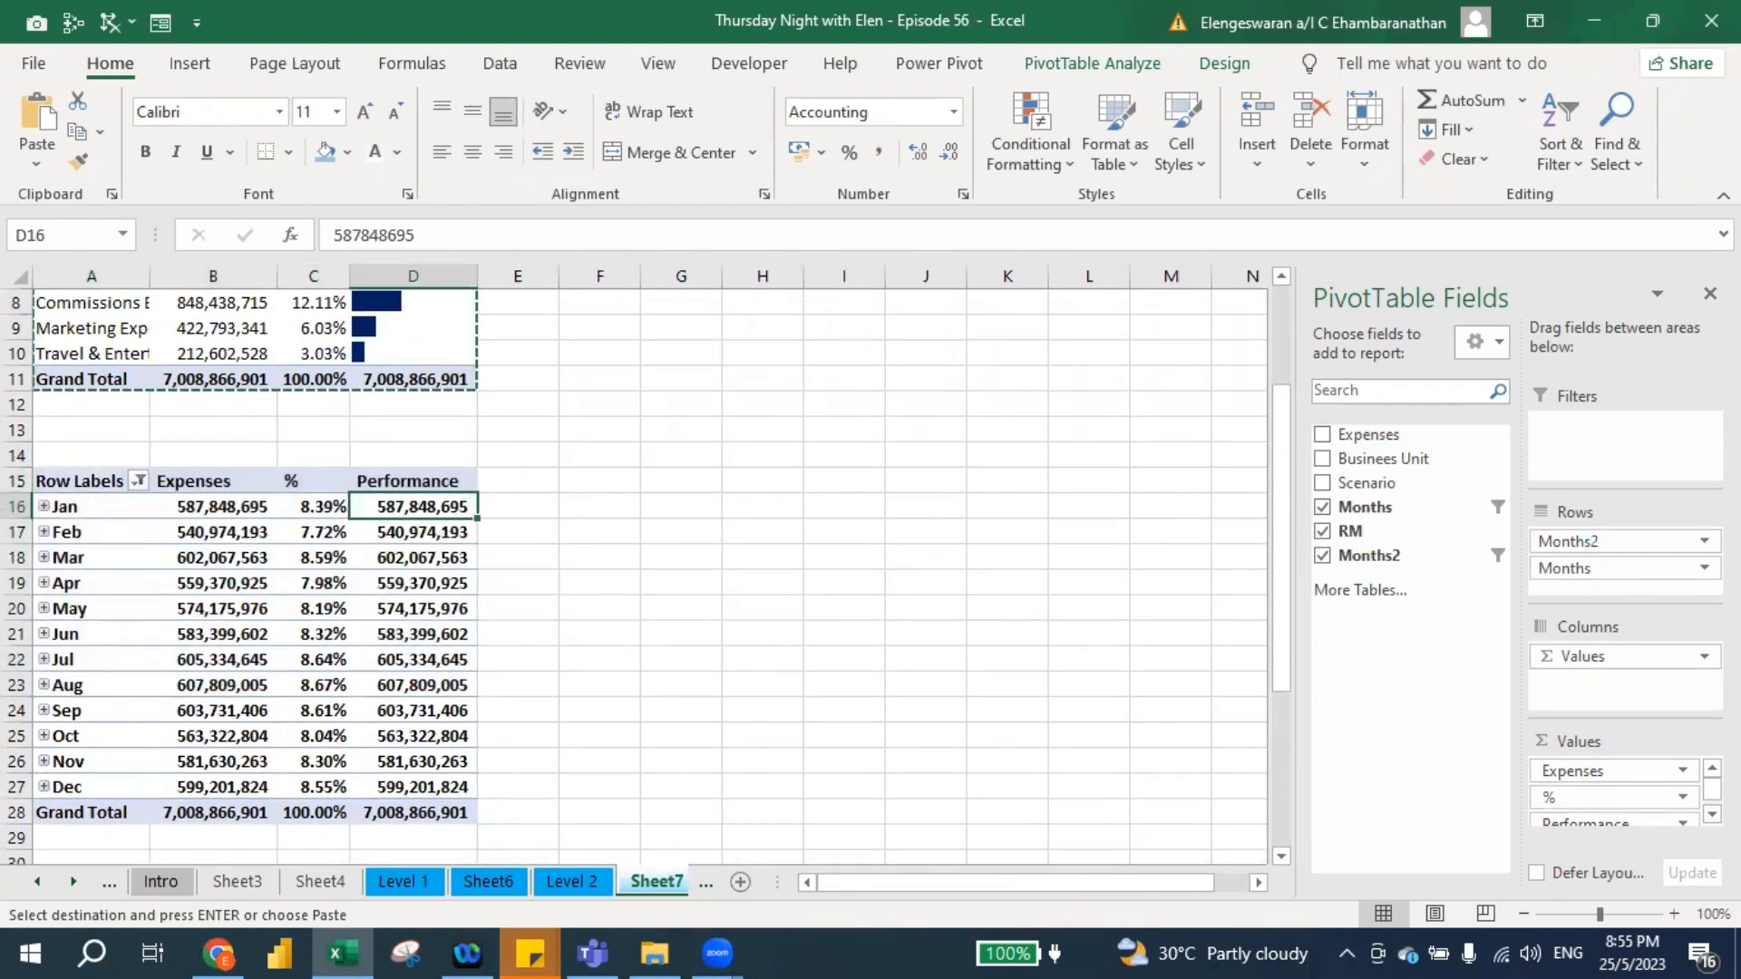
left_click(1712, 814)
left_click(1623, 814)
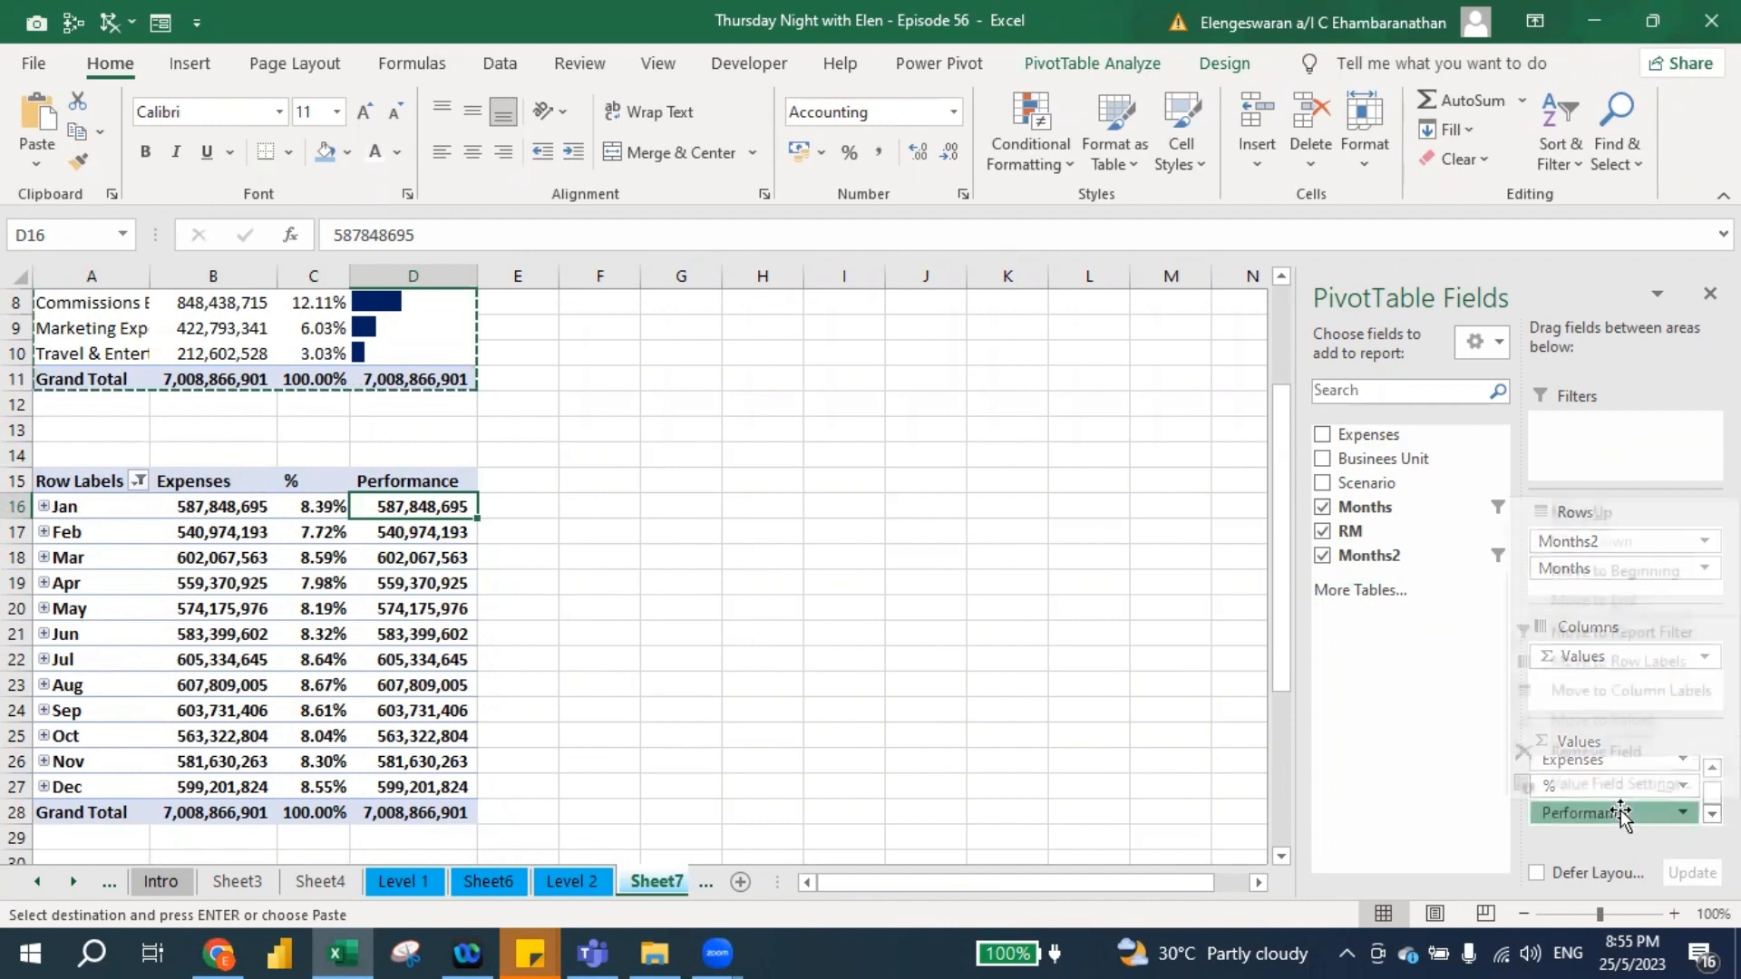
left_click(1597, 752)
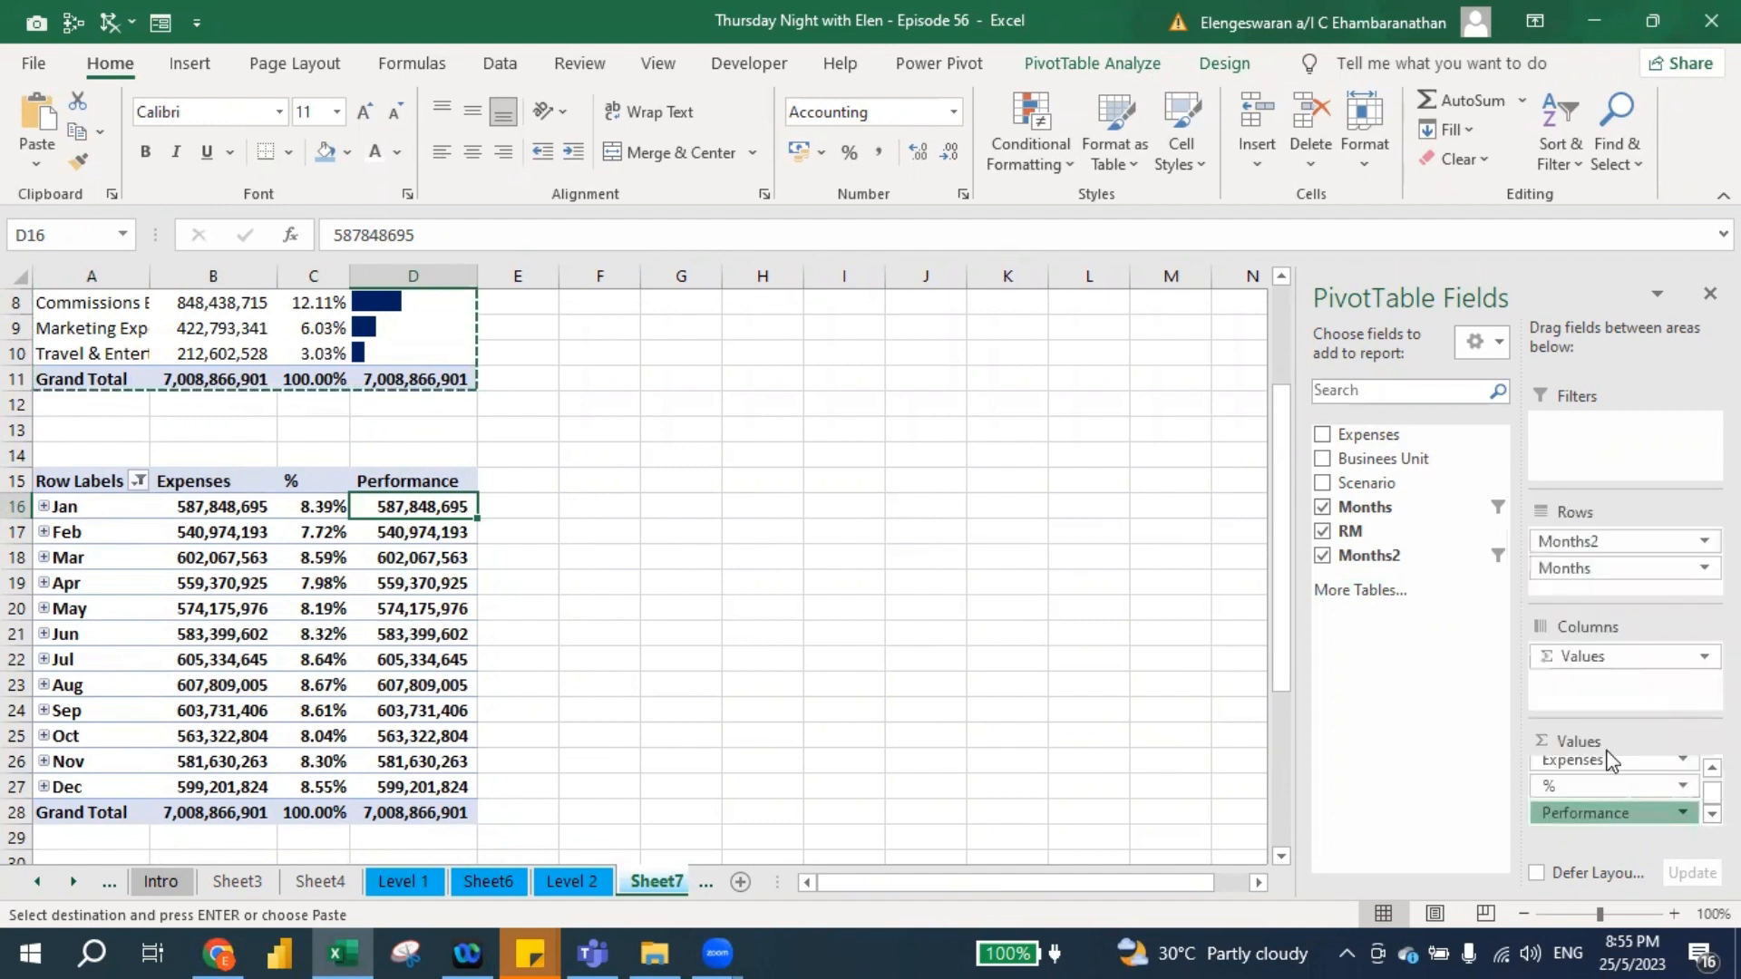
left_click(1576, 797)
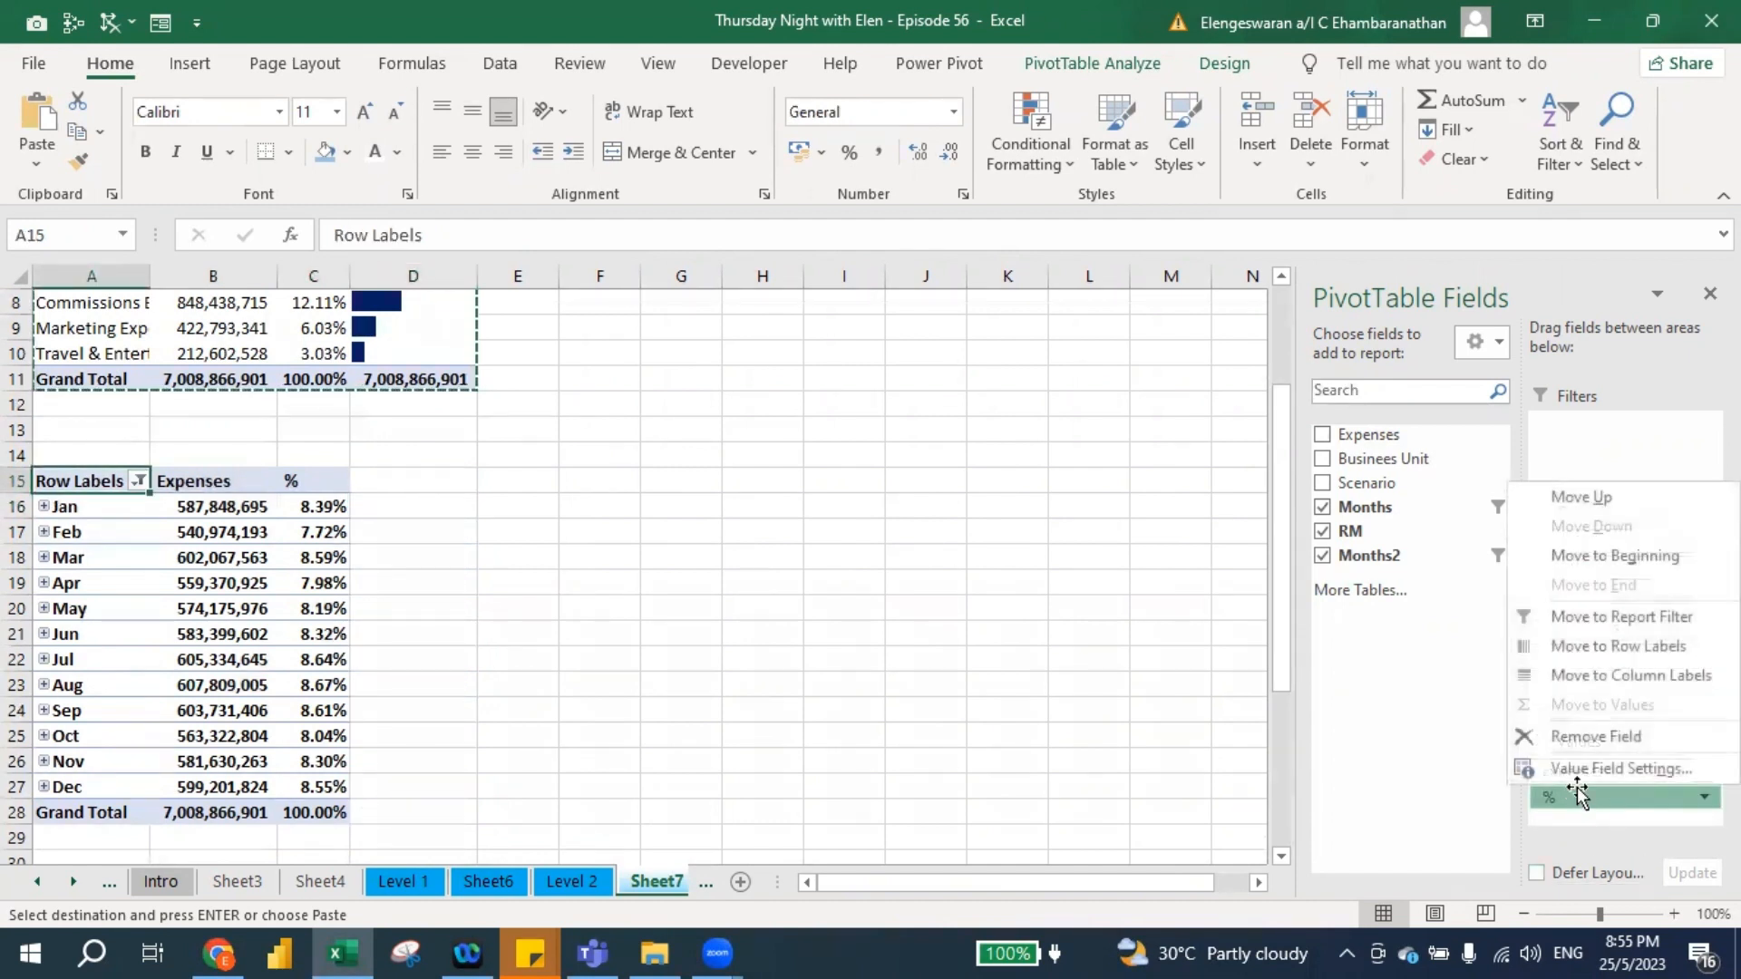
left_click(1578, 738)
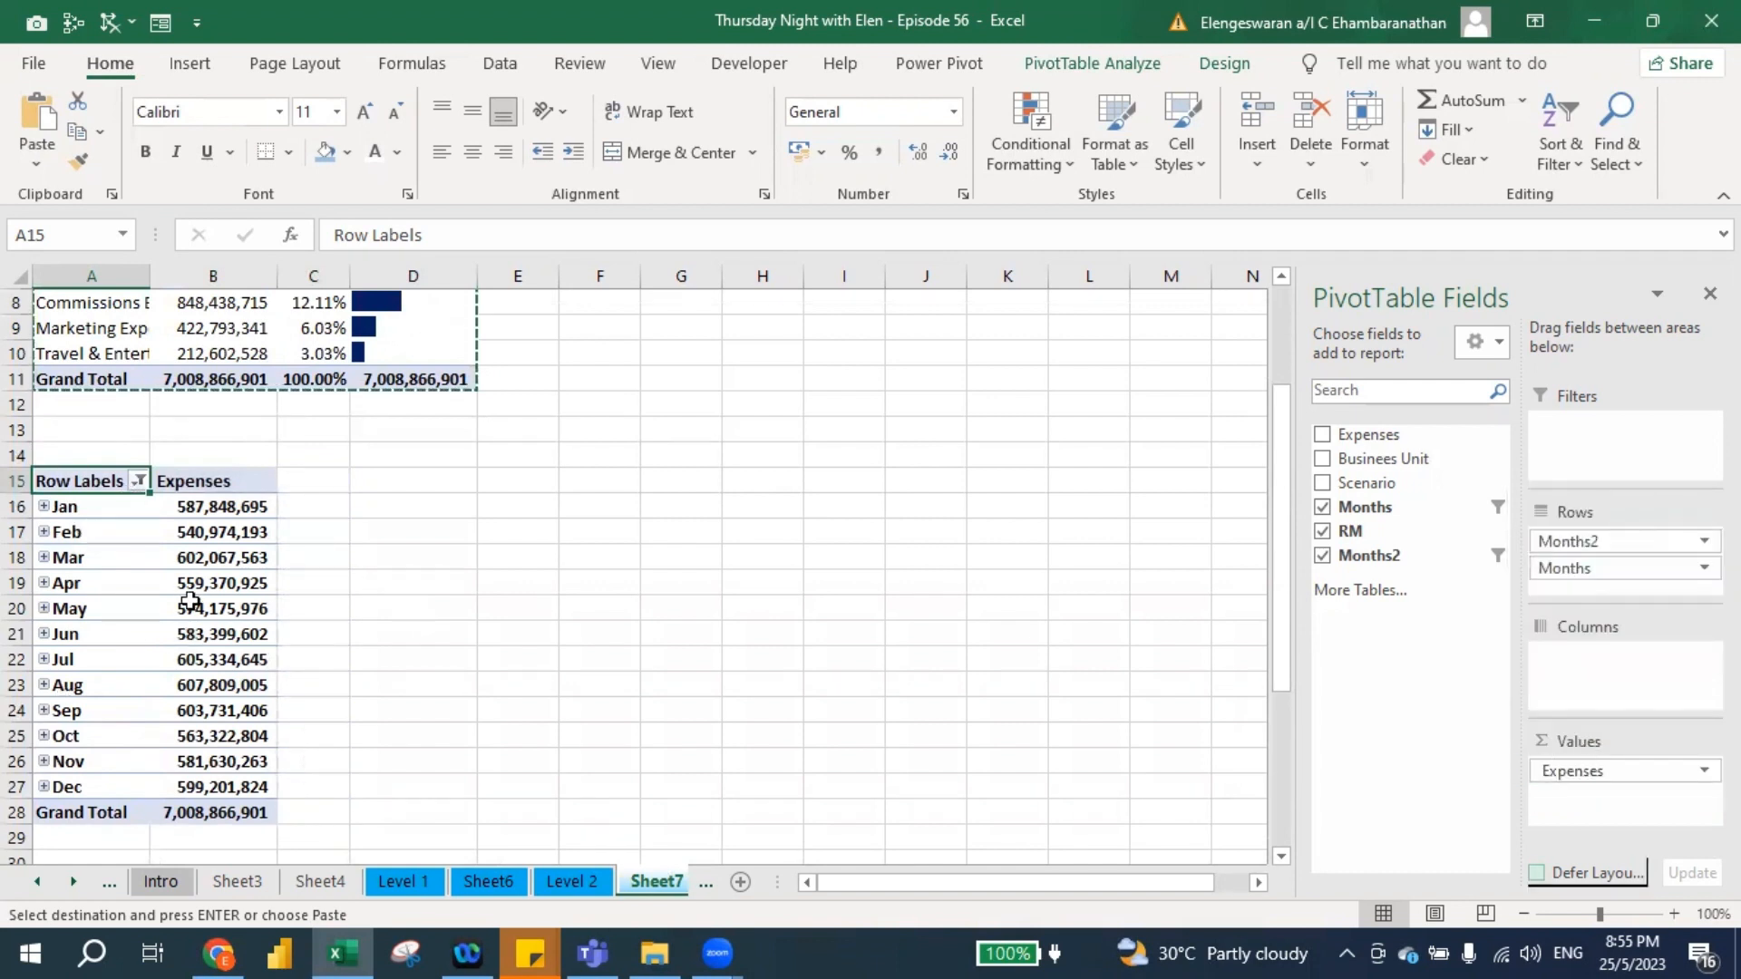
Group the month row labels of the copied PivotTable by Quarters only, without Days and Months.
mouse_move(189, 601)
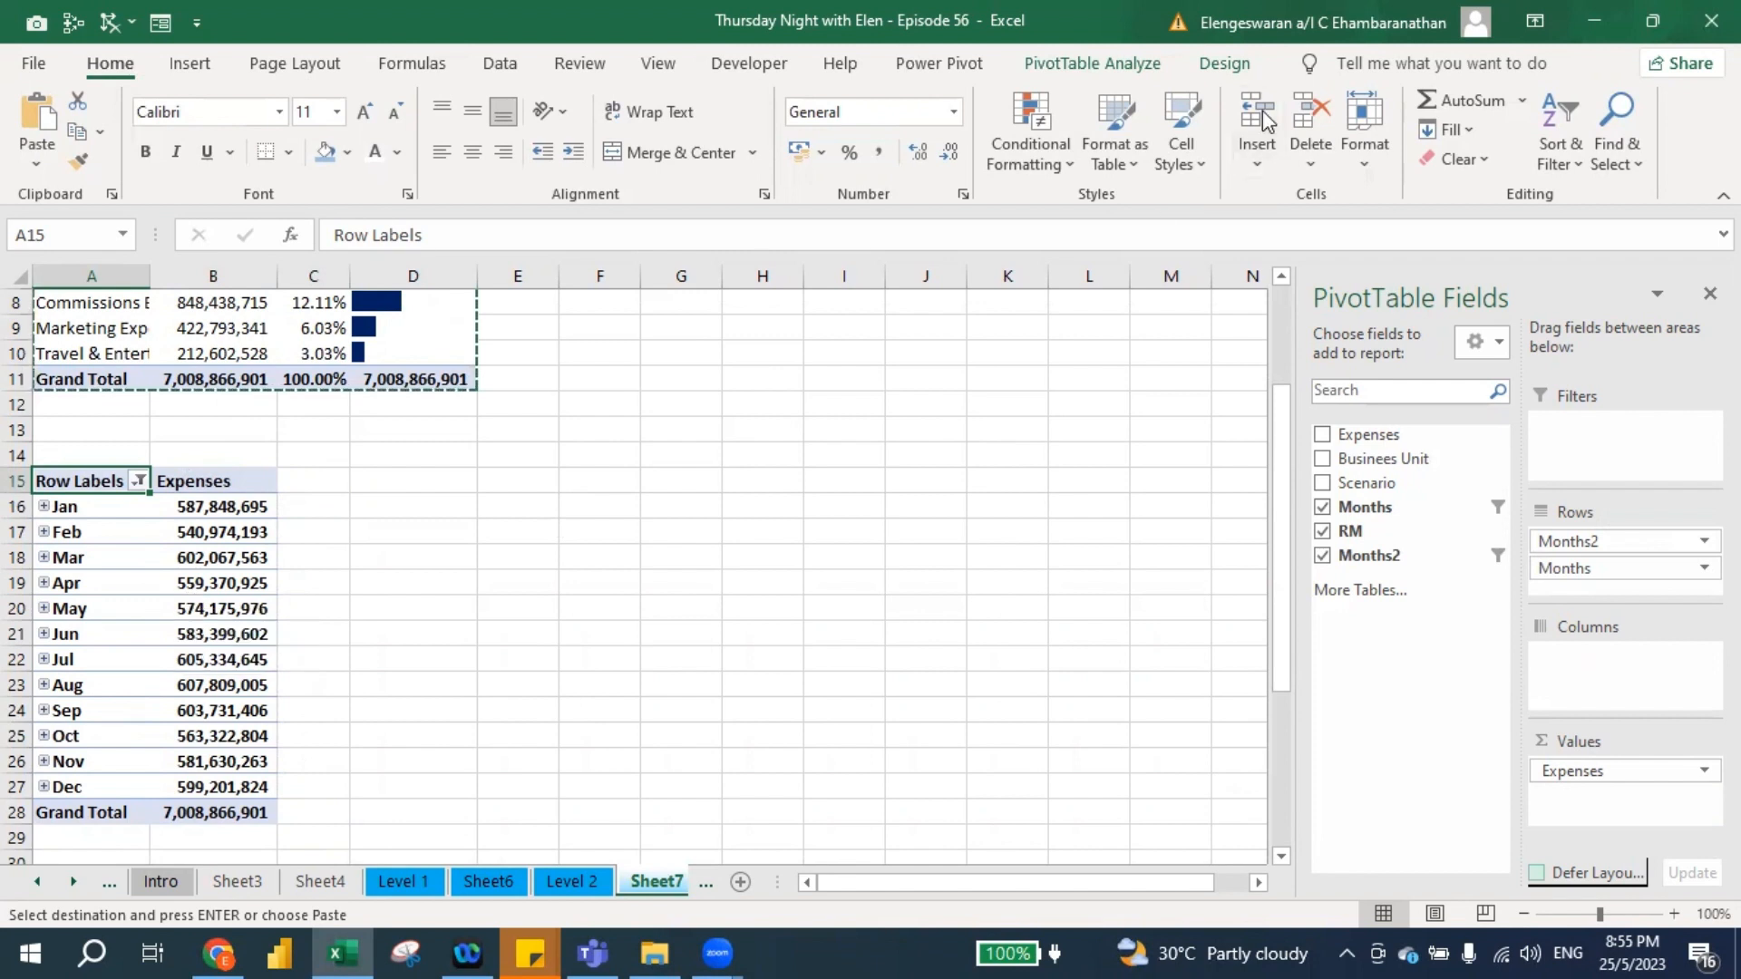
key("alt+j")
key("t")
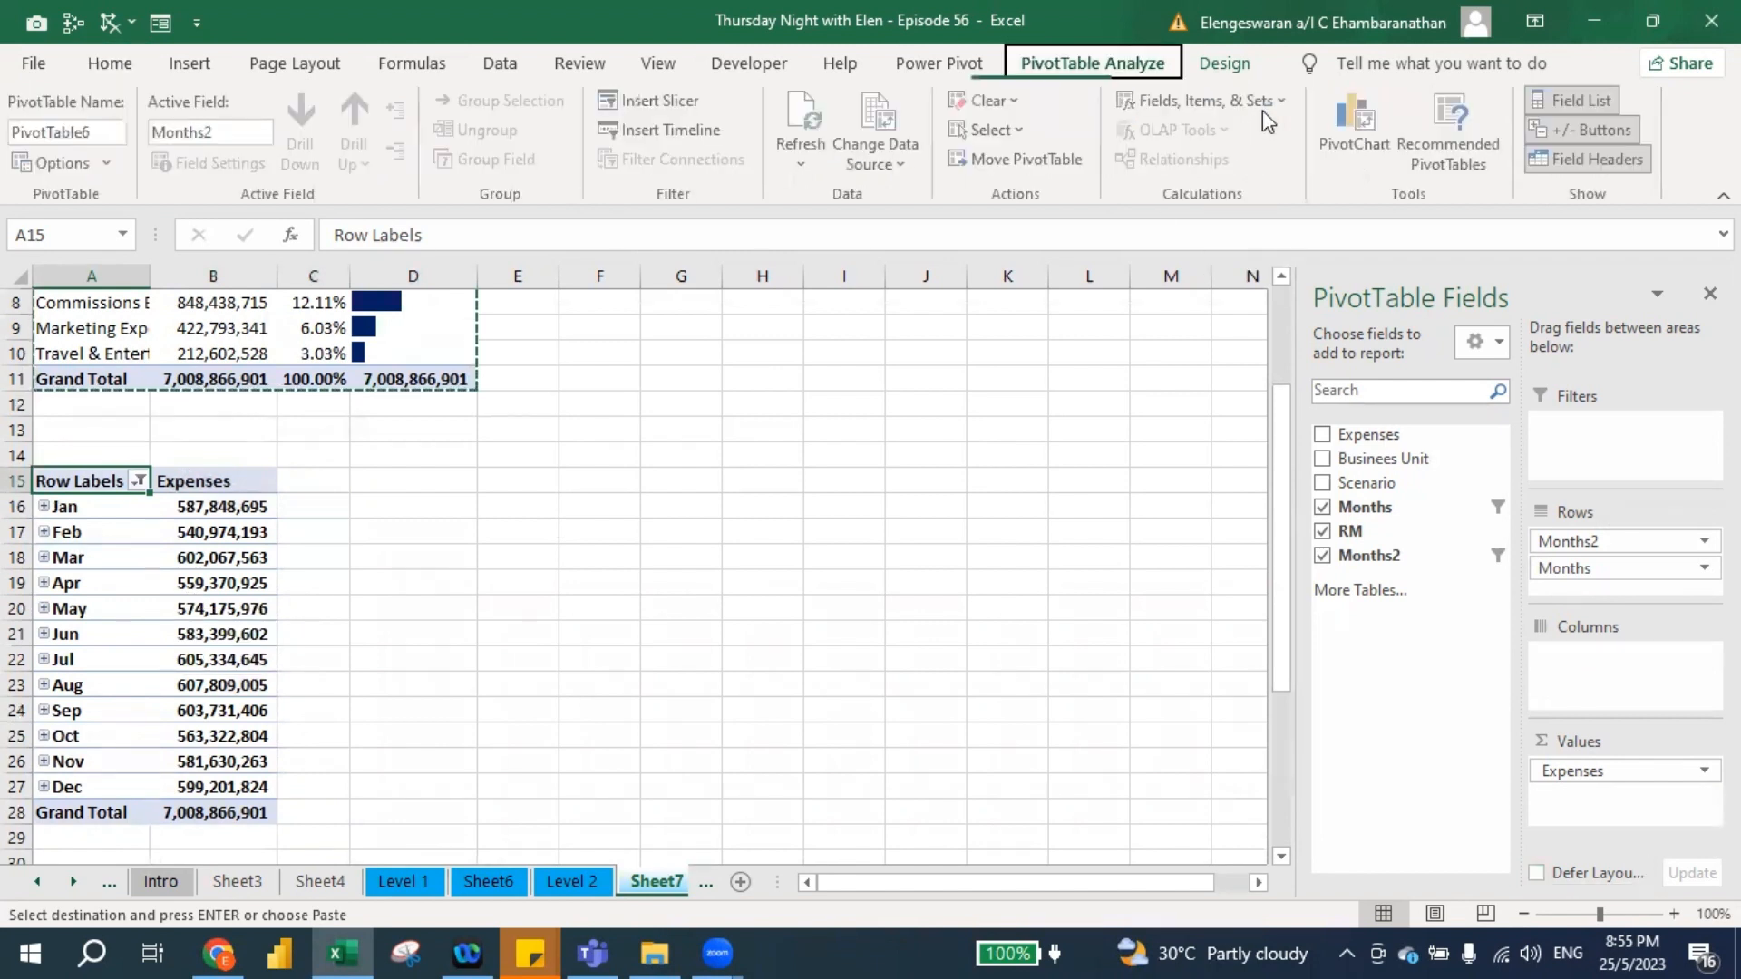
left_click(98, 512)
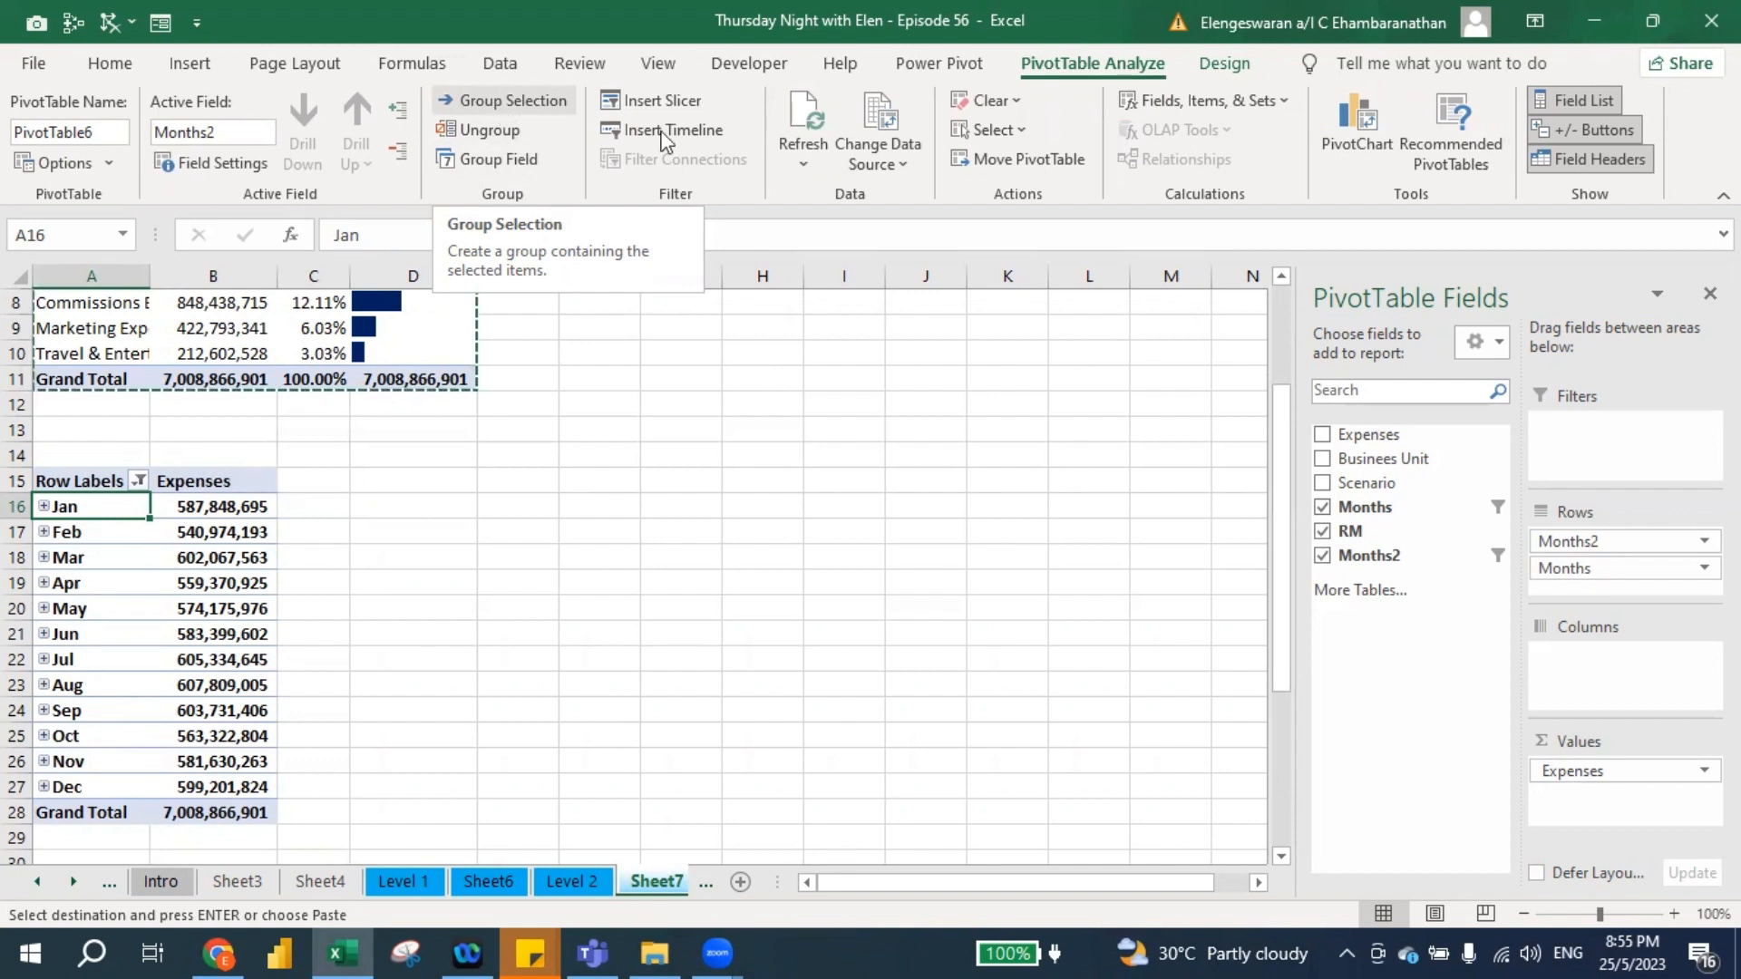
left_click(533, 168)
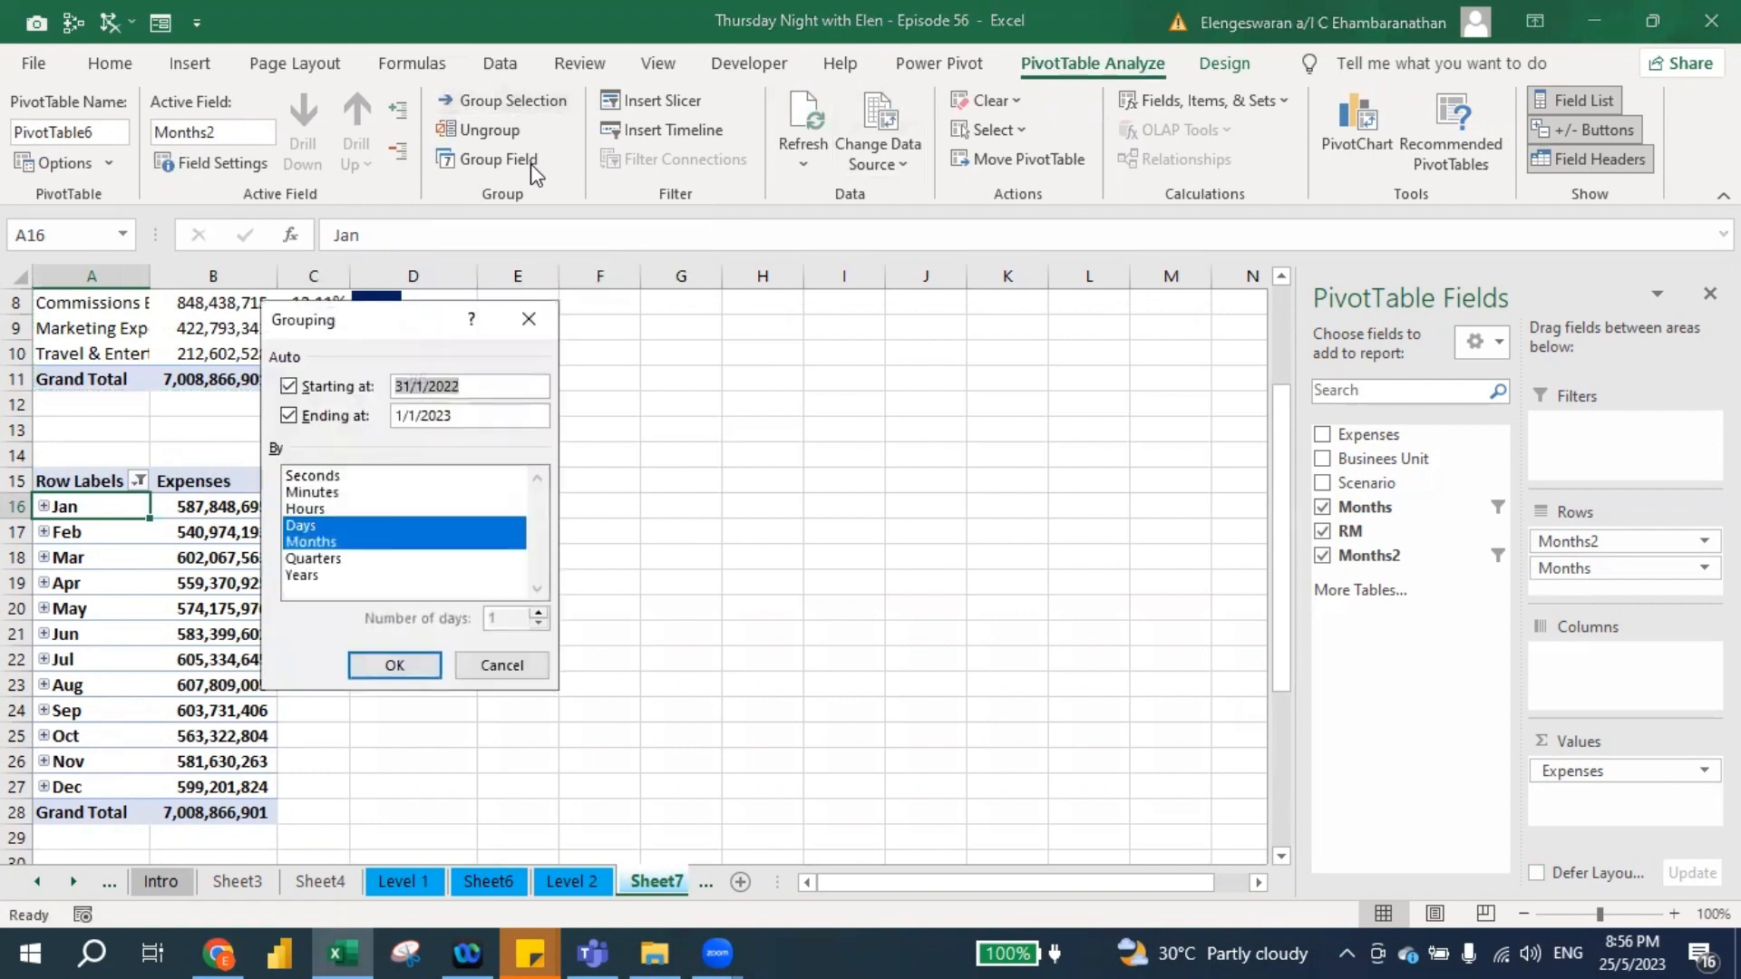
left_click(311, 542)
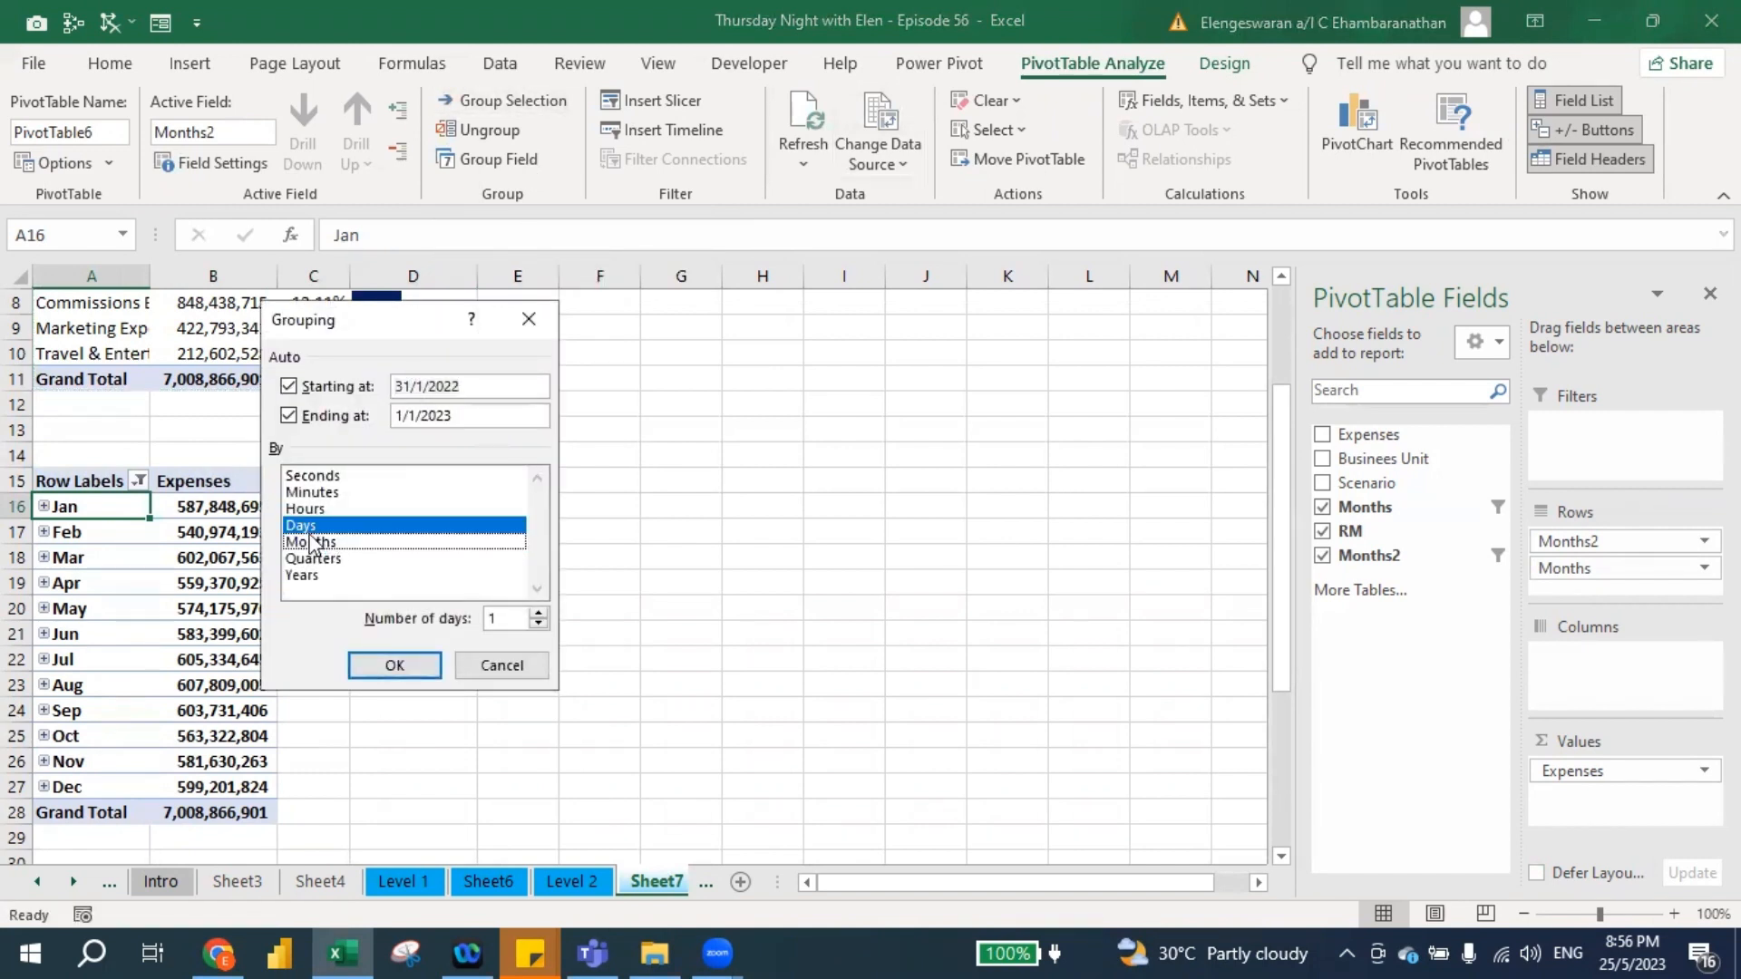
left_click(309, 528)
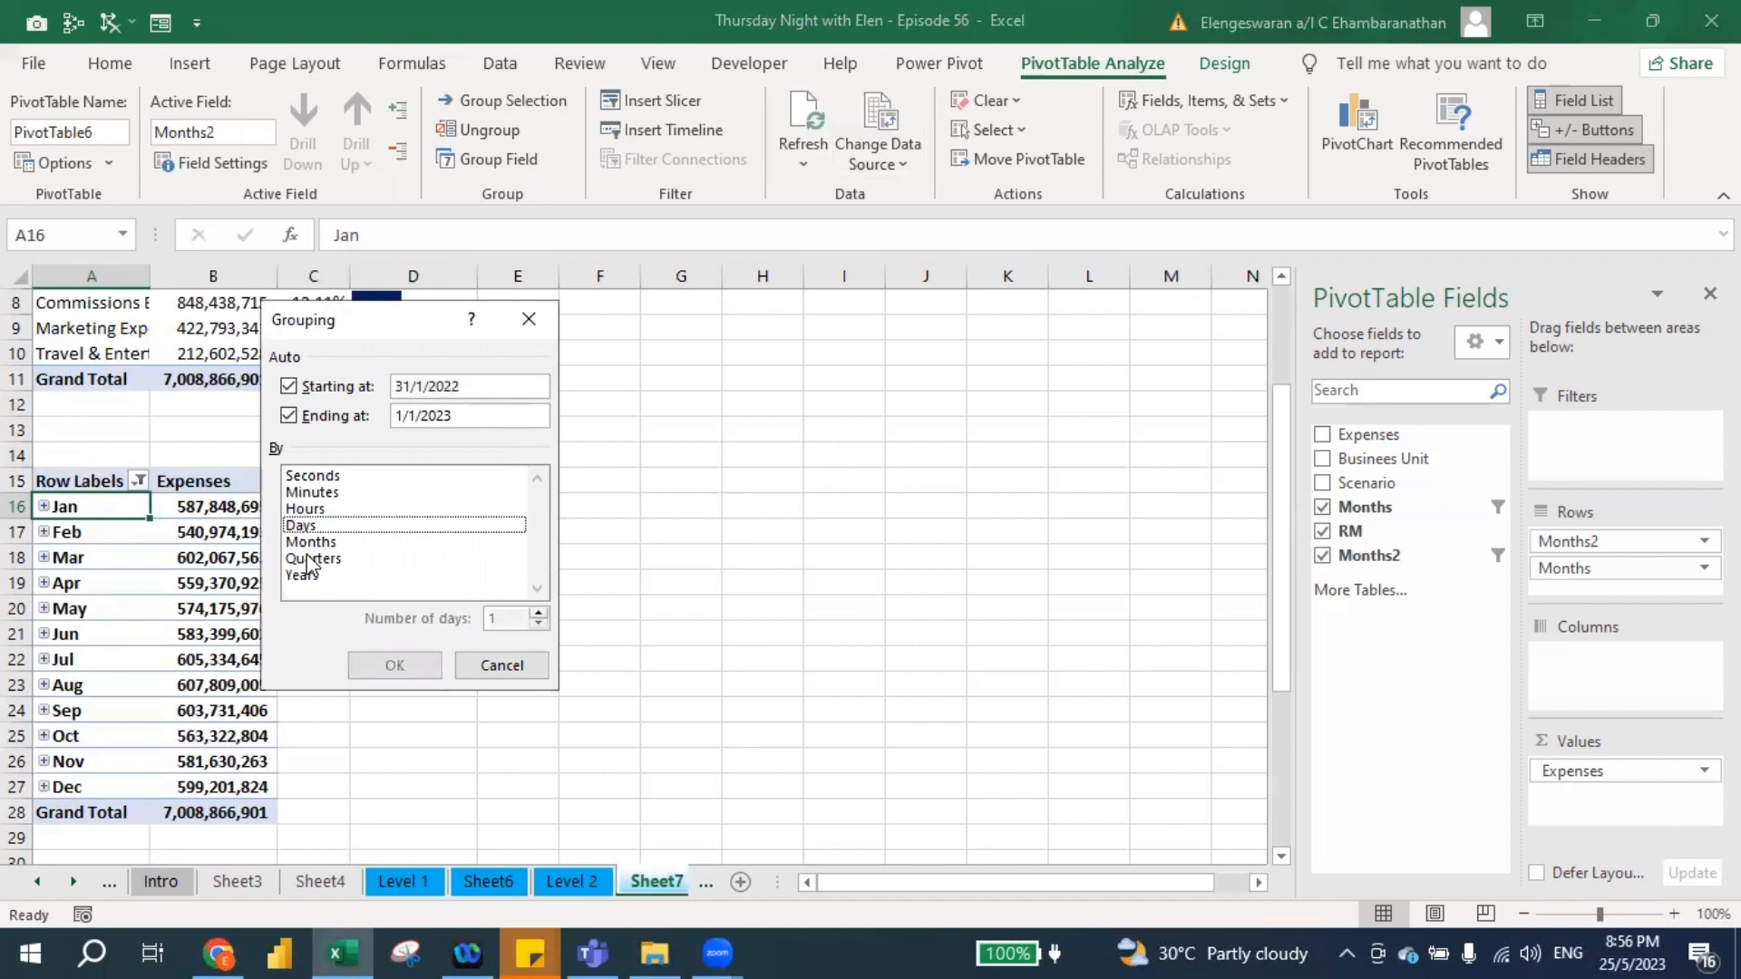
left_click(308, 558)
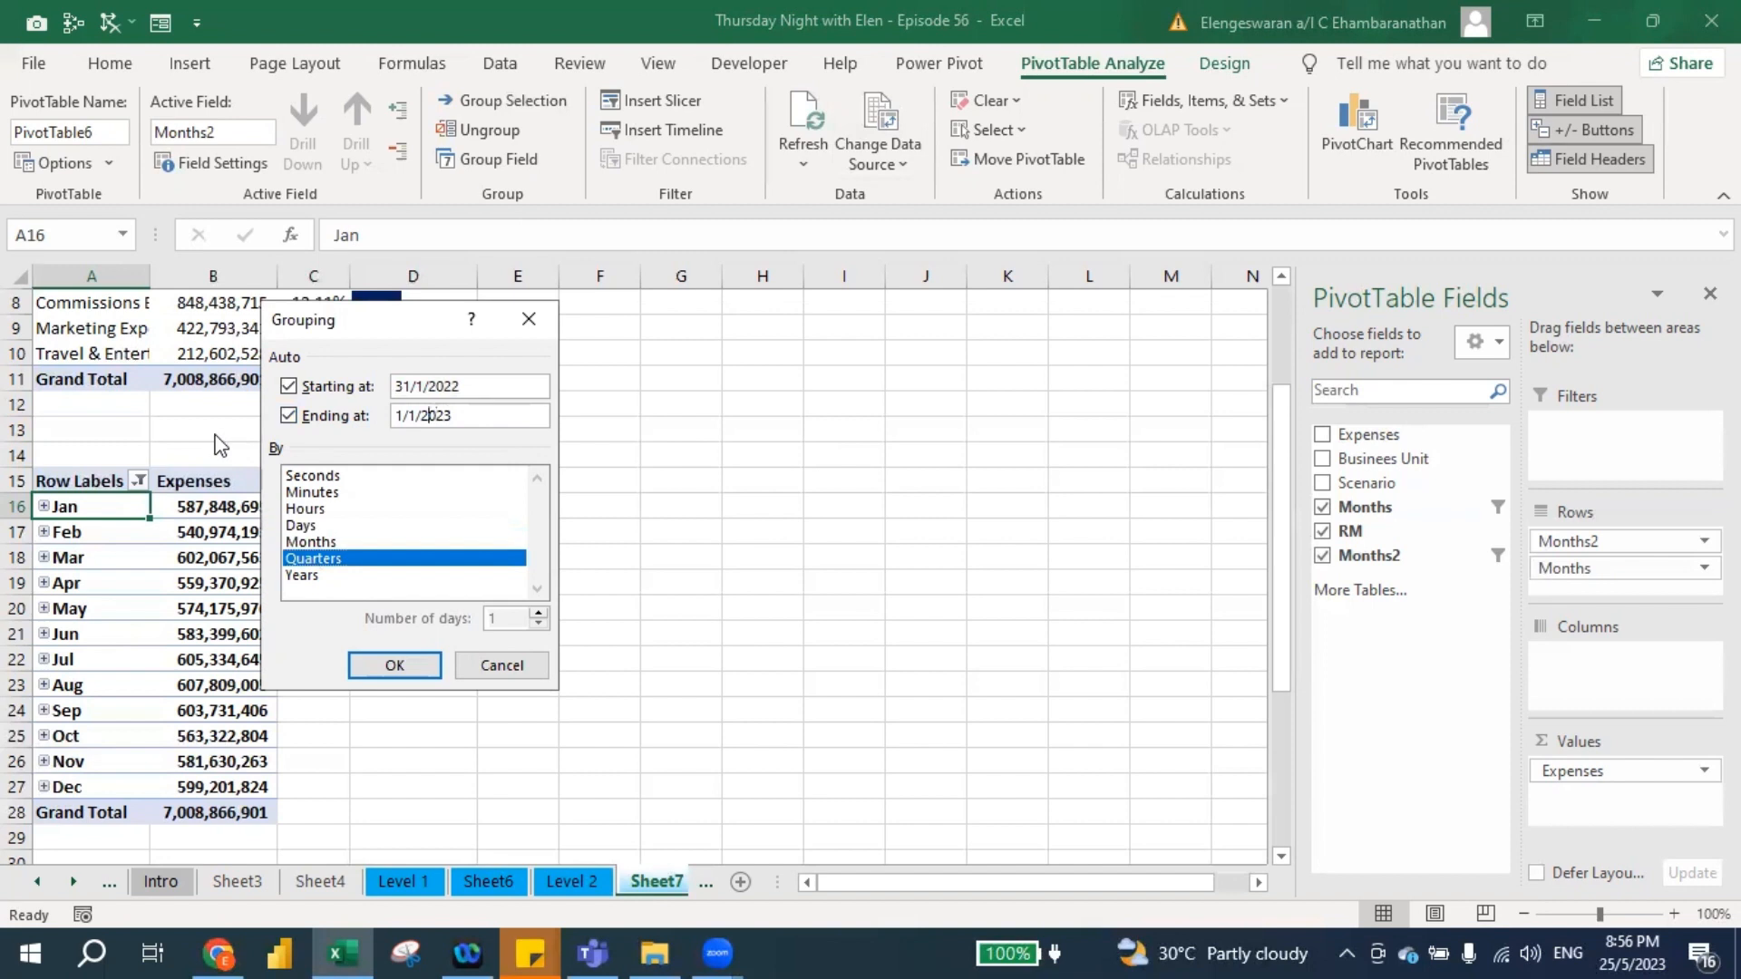
type("31/12")
left_click(288, 416)
left_click(394, 664)
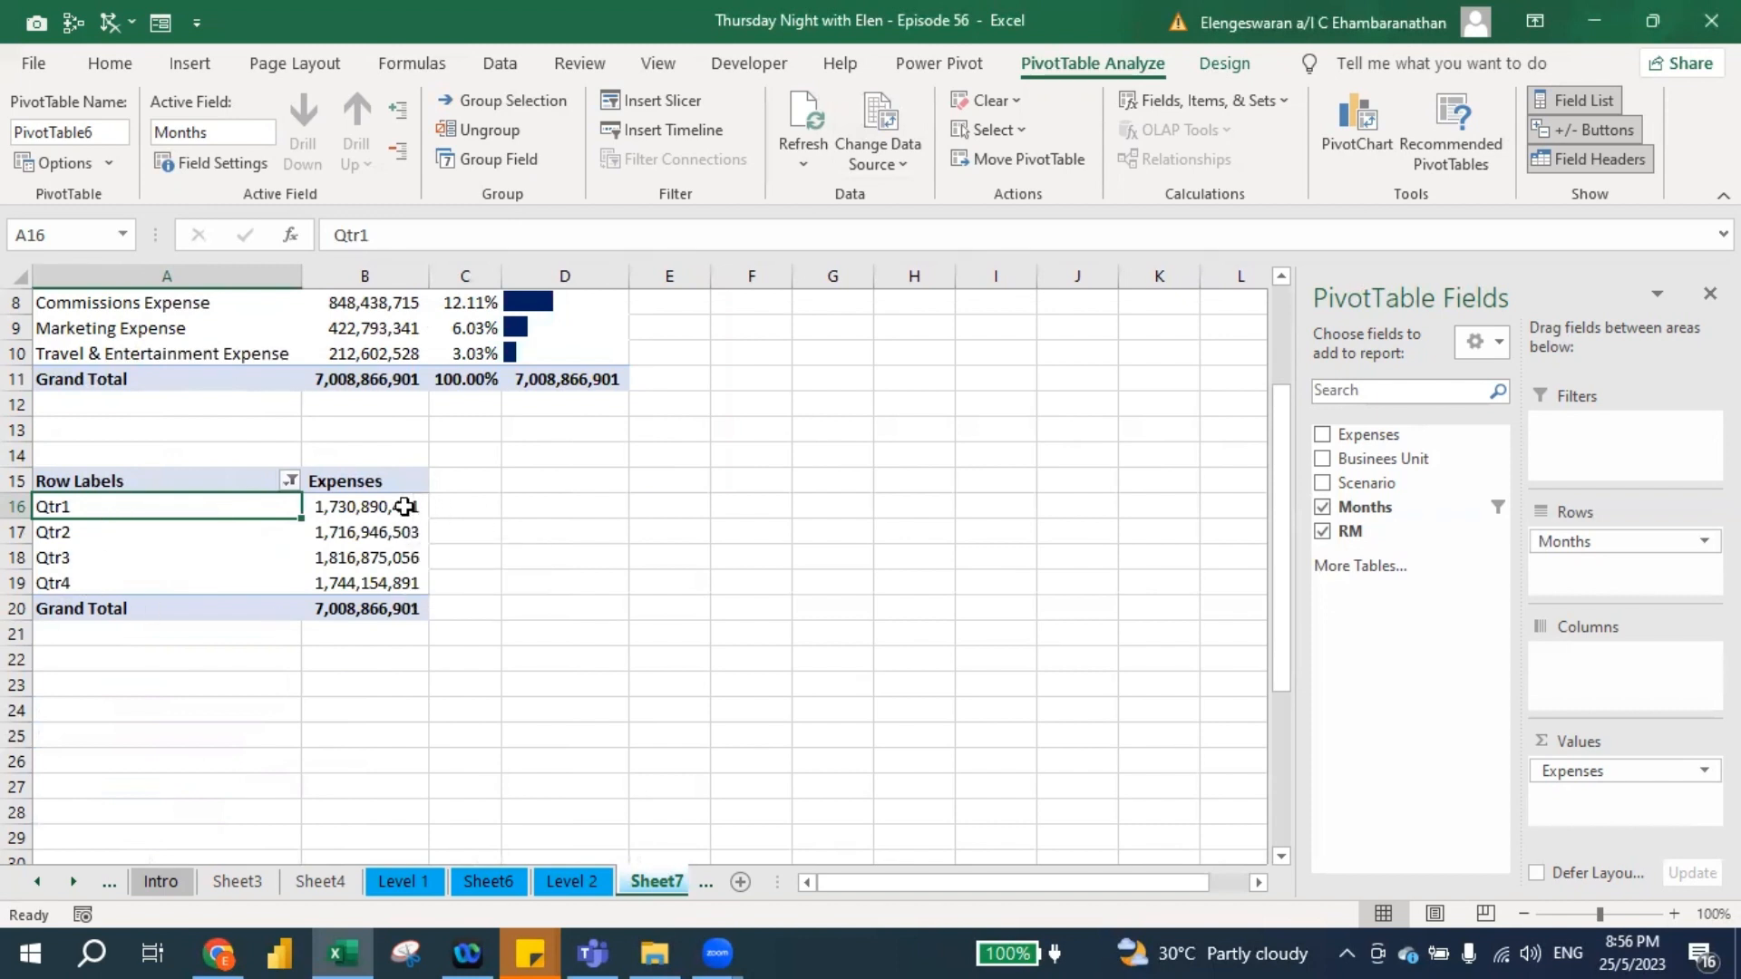
Add the RM field a second time to the values of the quarterly PivotTable.
left_click(405, 506)
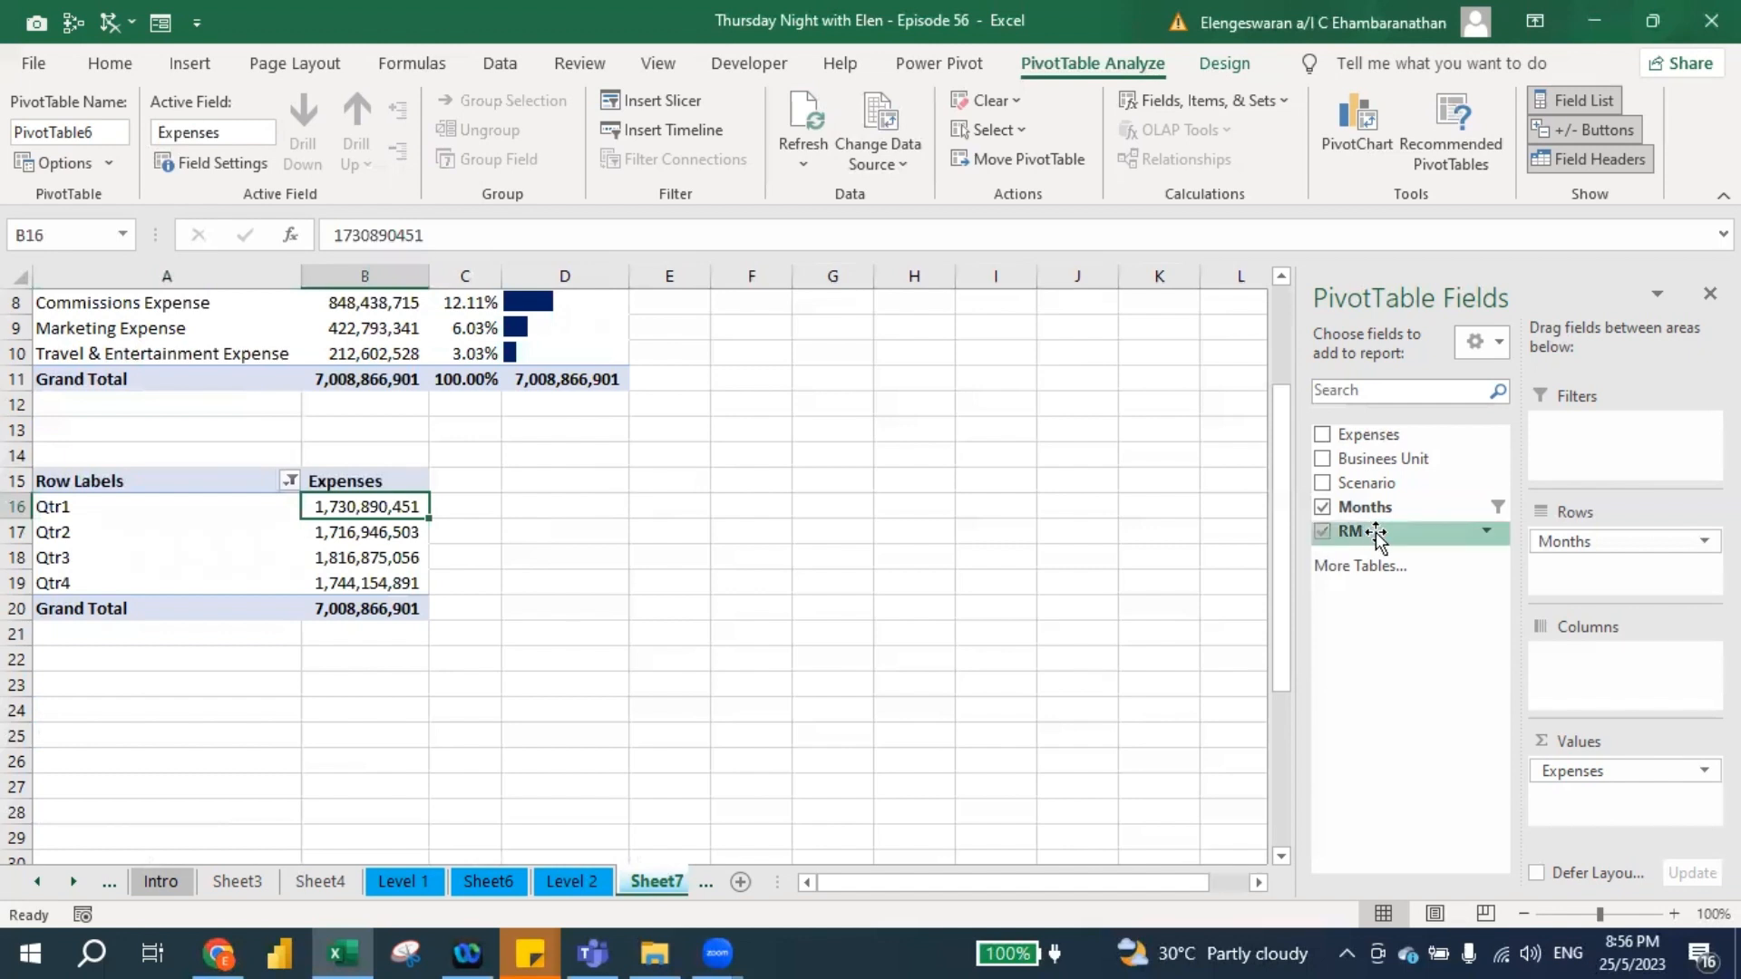
left_click_drag(1376, 535, 1594, 796)
left_click(1591, 797)
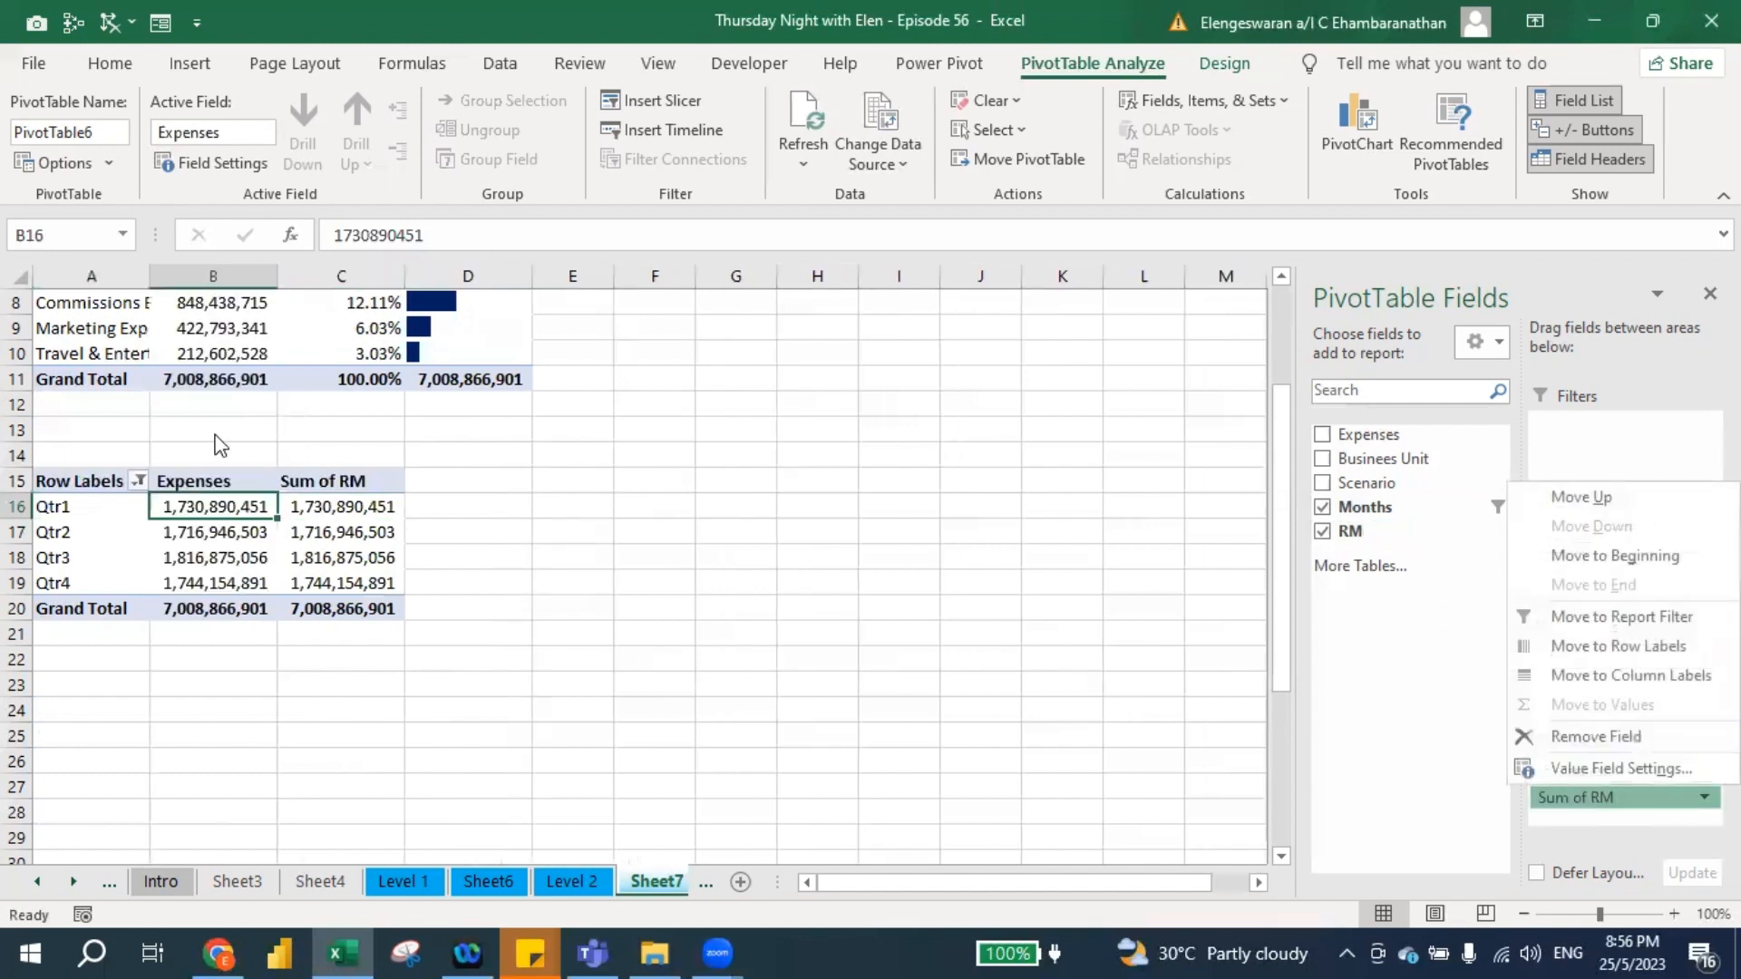
Show the Sum of RM values as % Difference From with base field Months and base item (previous), accepting AutoSort/AutoShow being turned off.
left_click(347, 504)
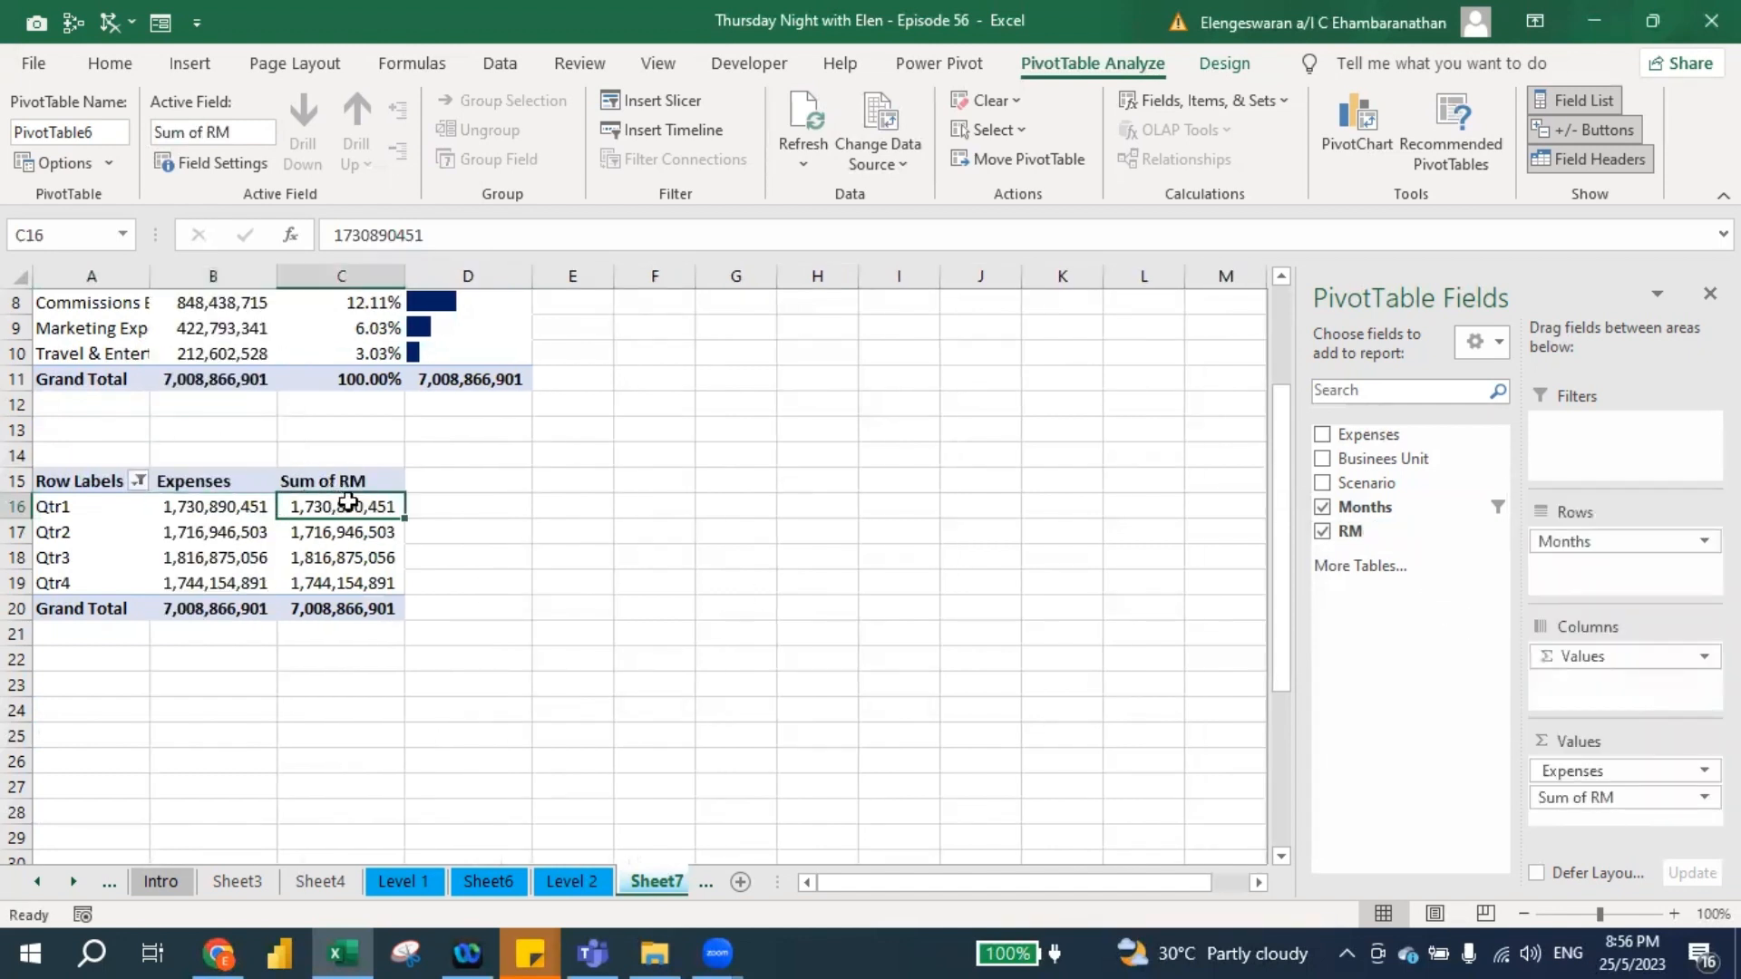
key("ctrl+shift+Down")
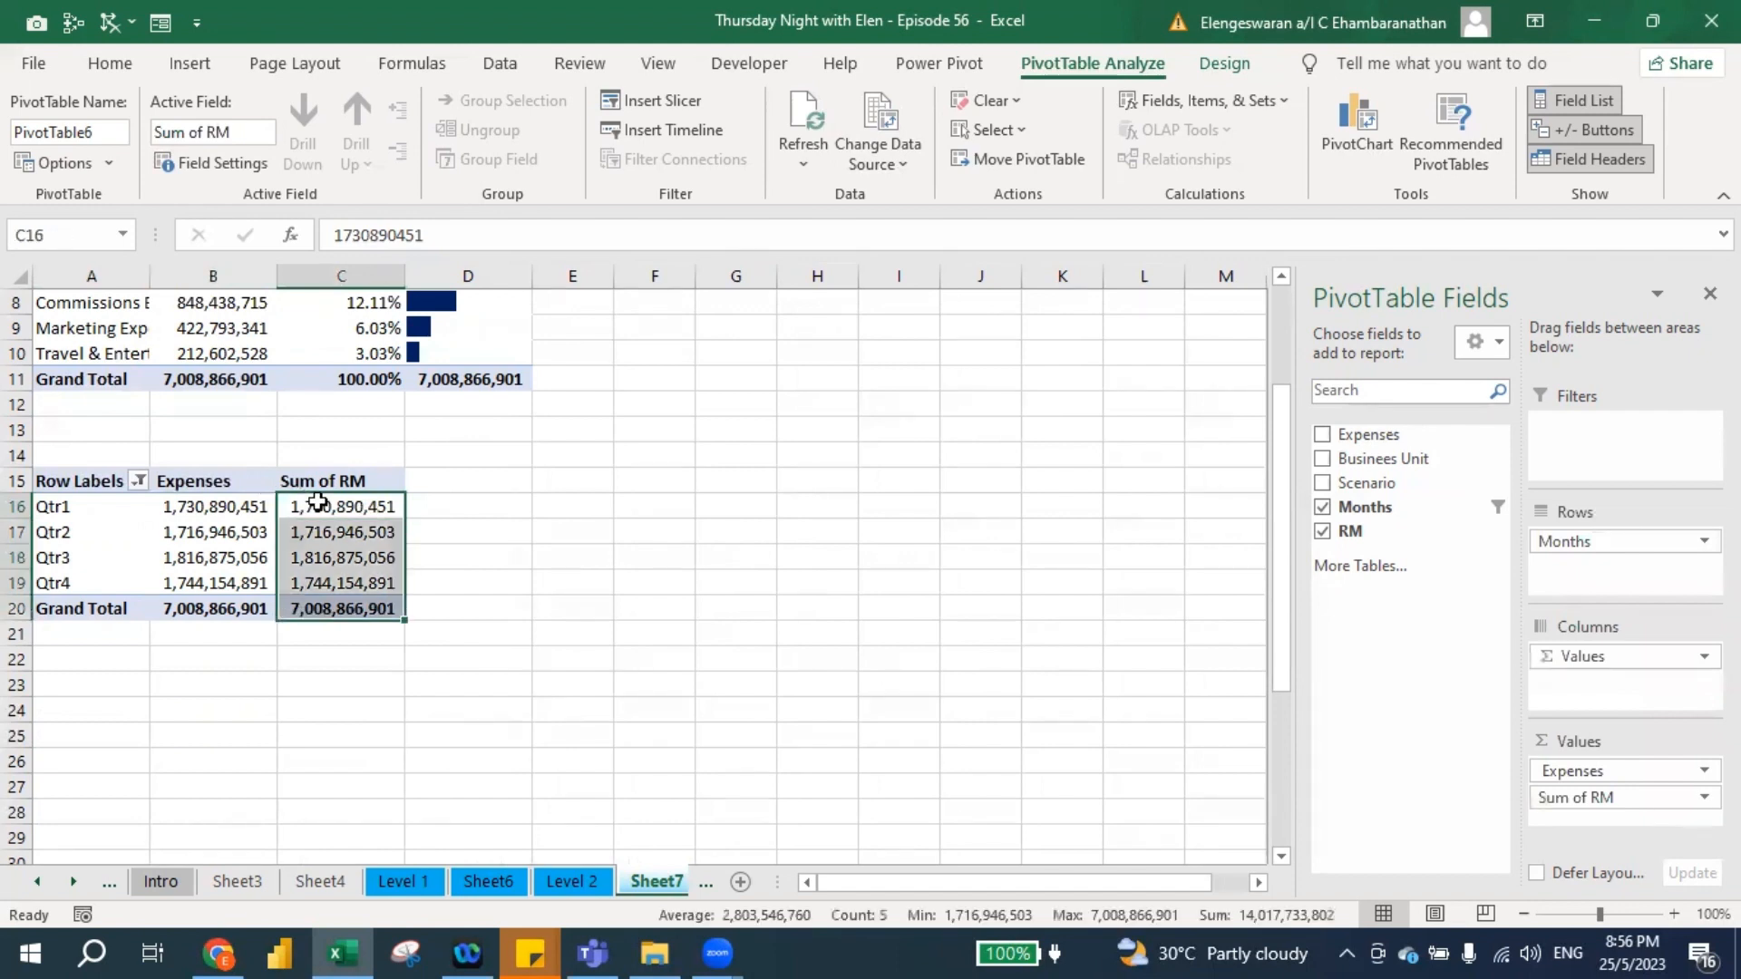
right_click(317, 504)
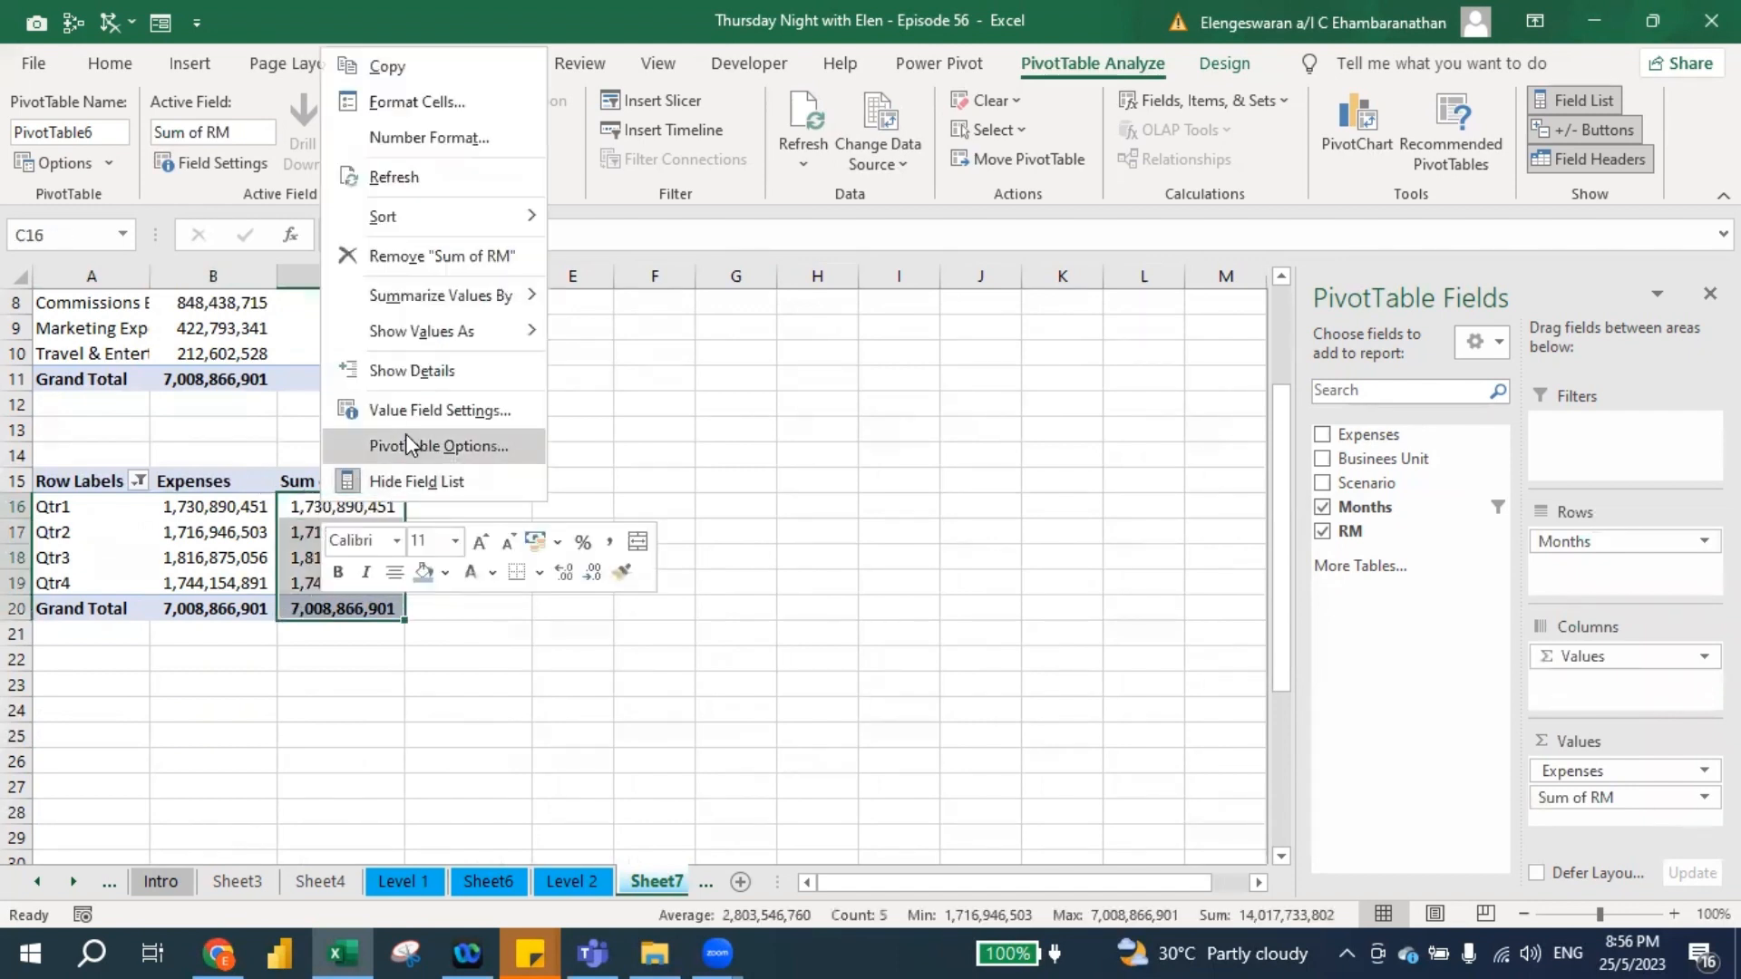
mouse_move(402, 325)
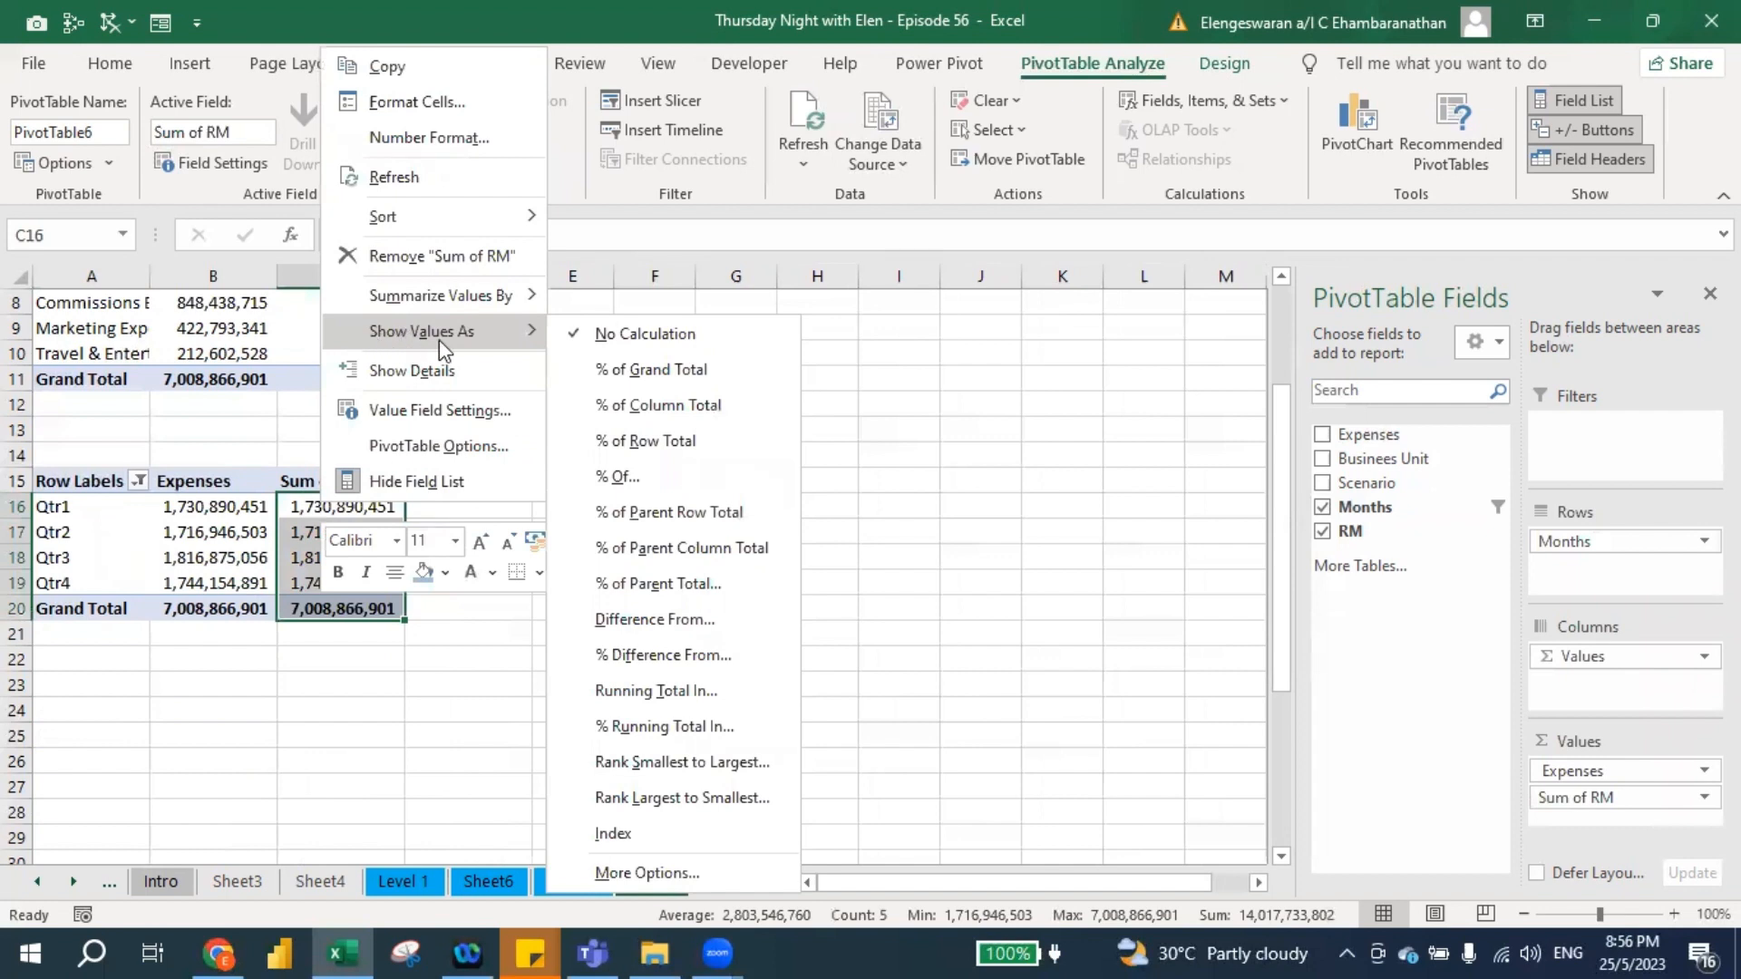
left_click(640, 654)
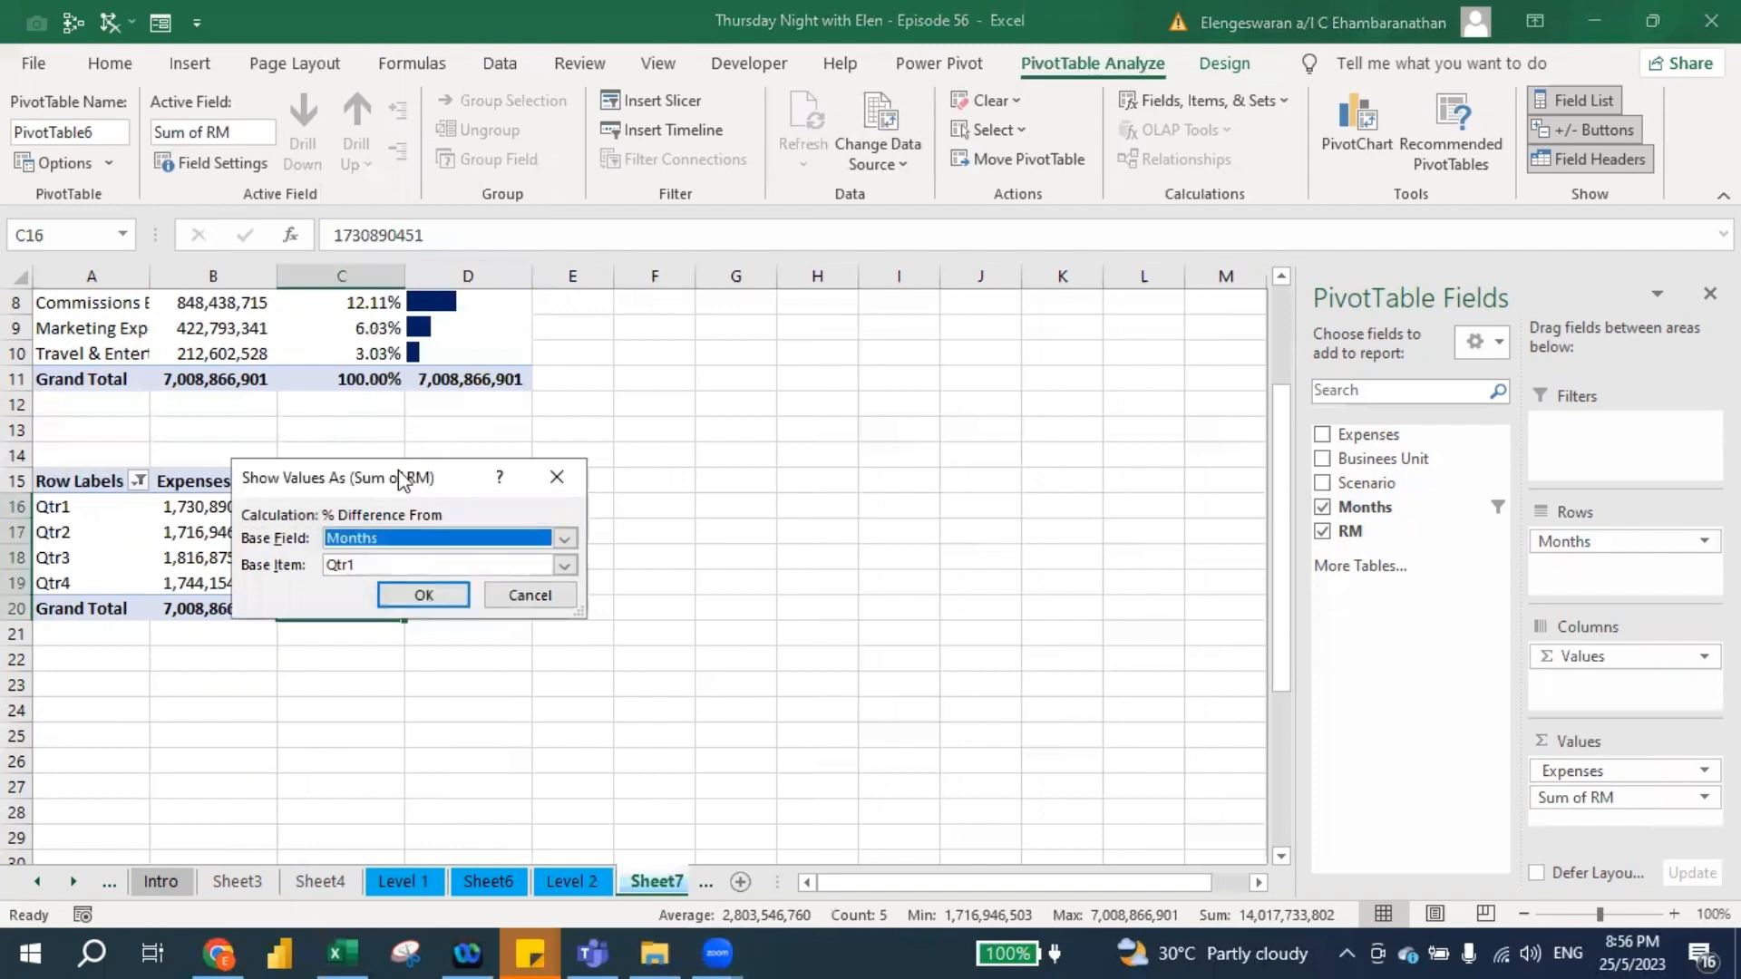
left_click_drag(440, 475, 605, 318)
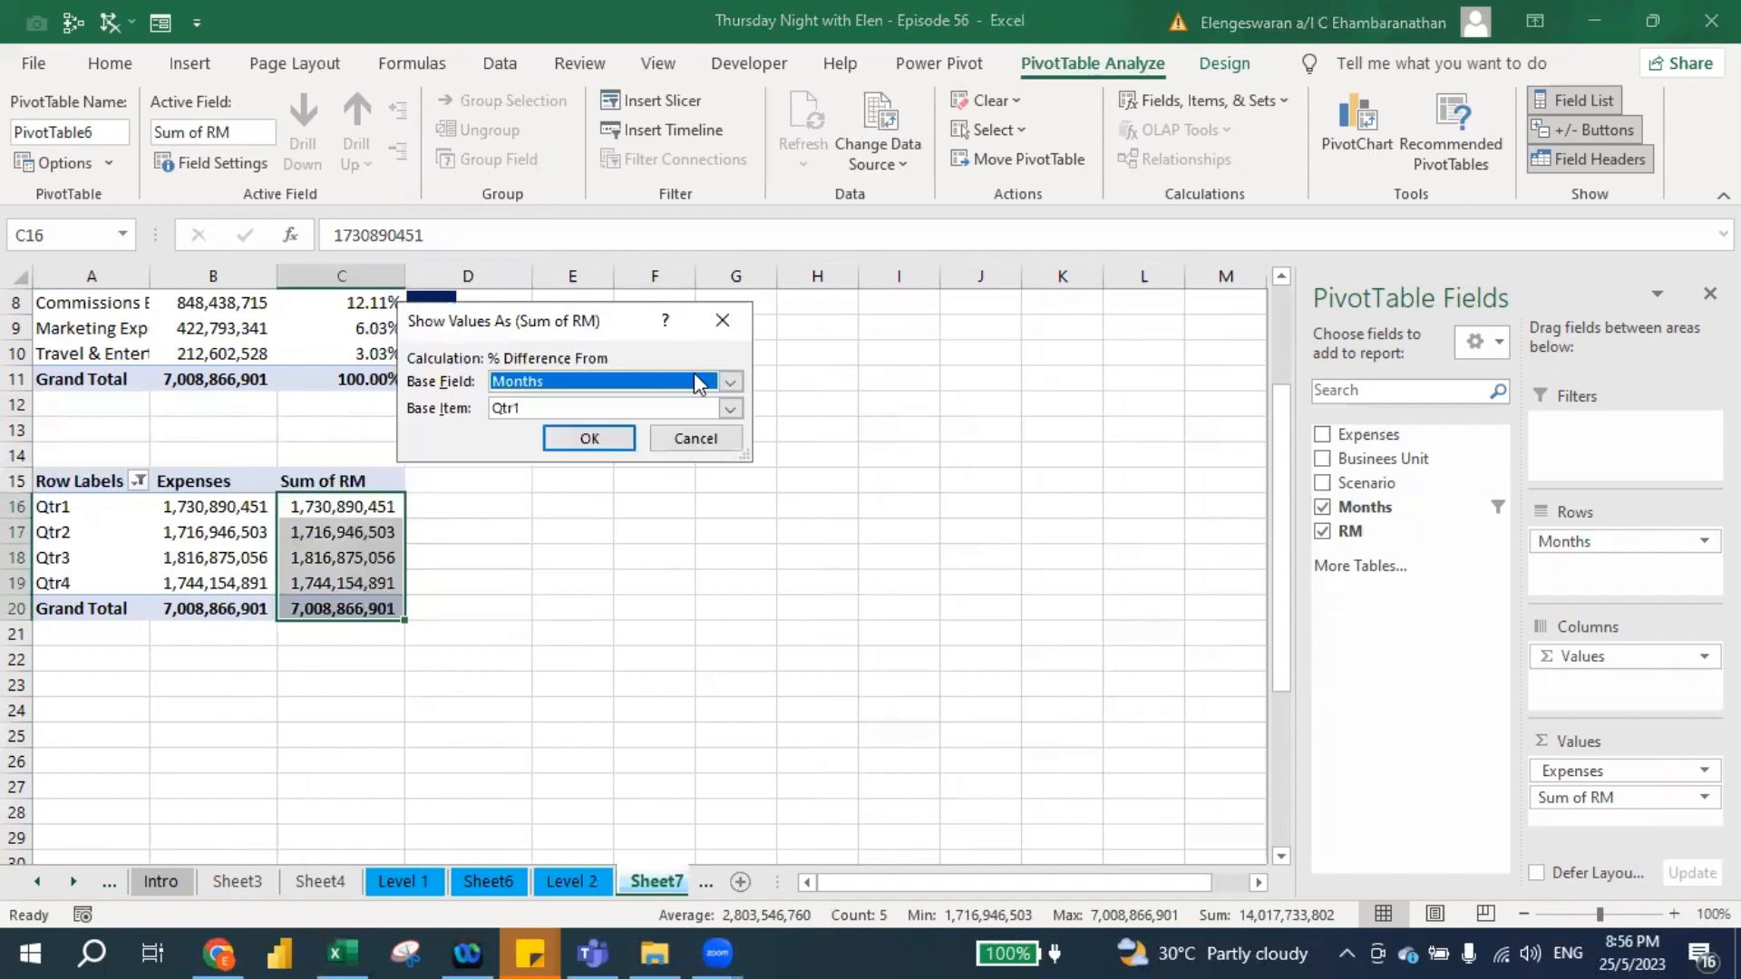
left_click(729, 409)
left_click(544, 431)
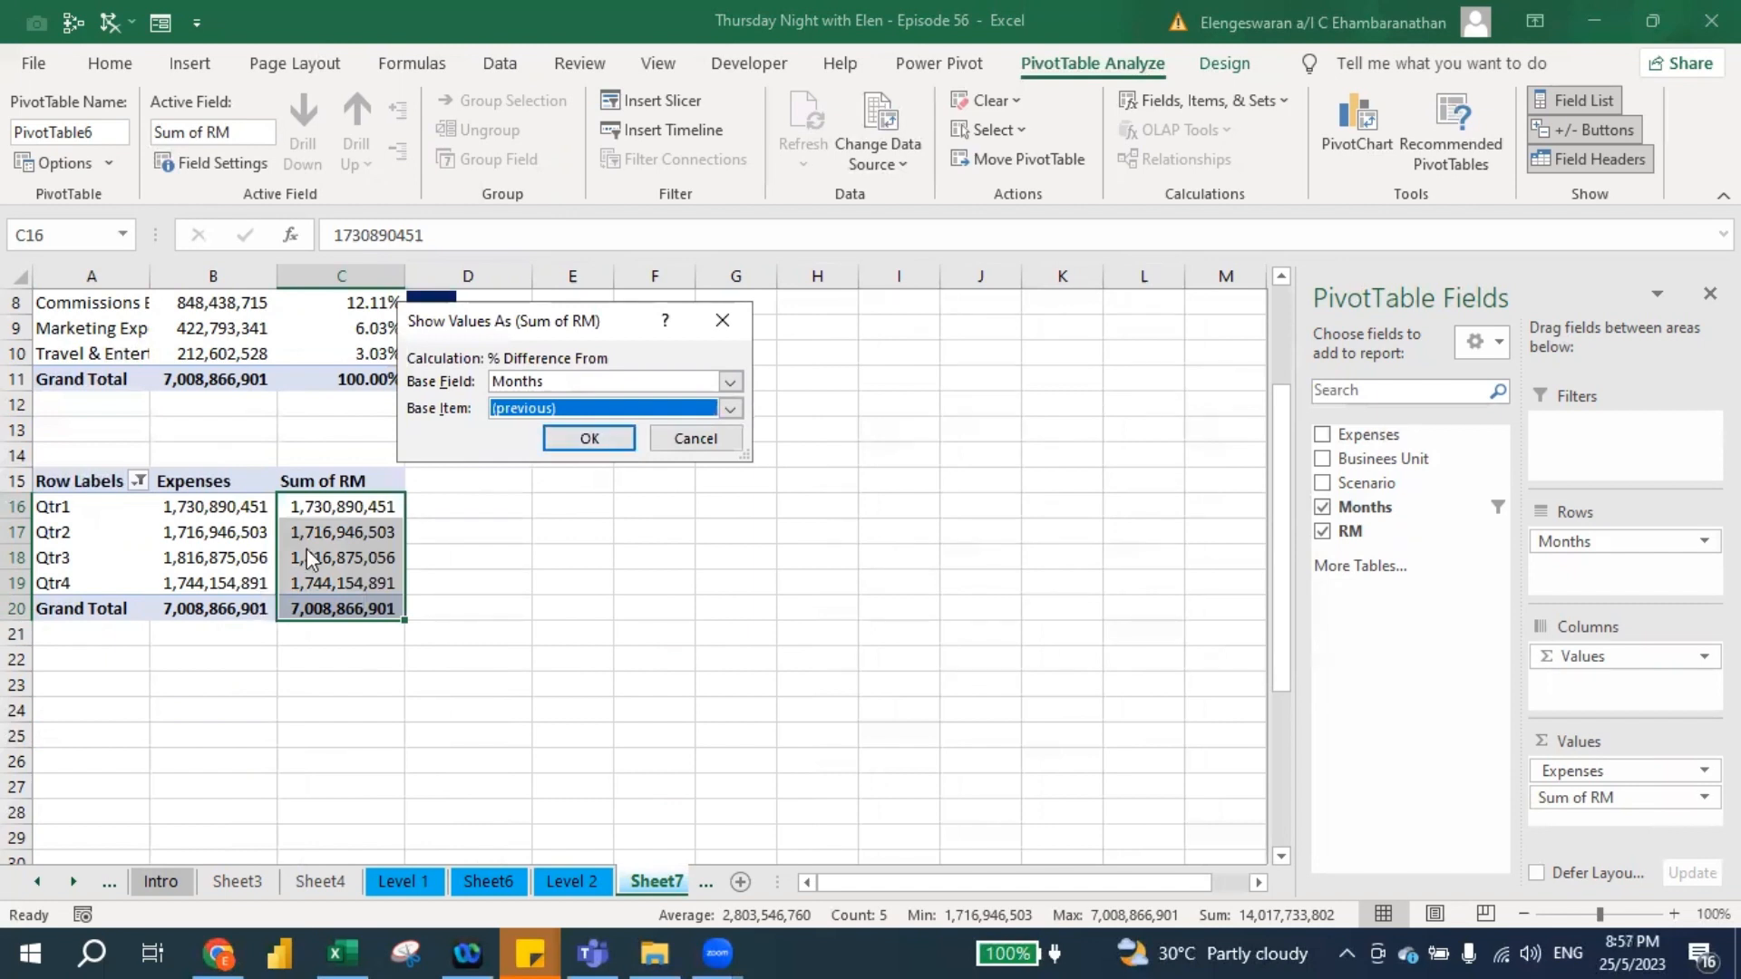
left_click(730, 381)
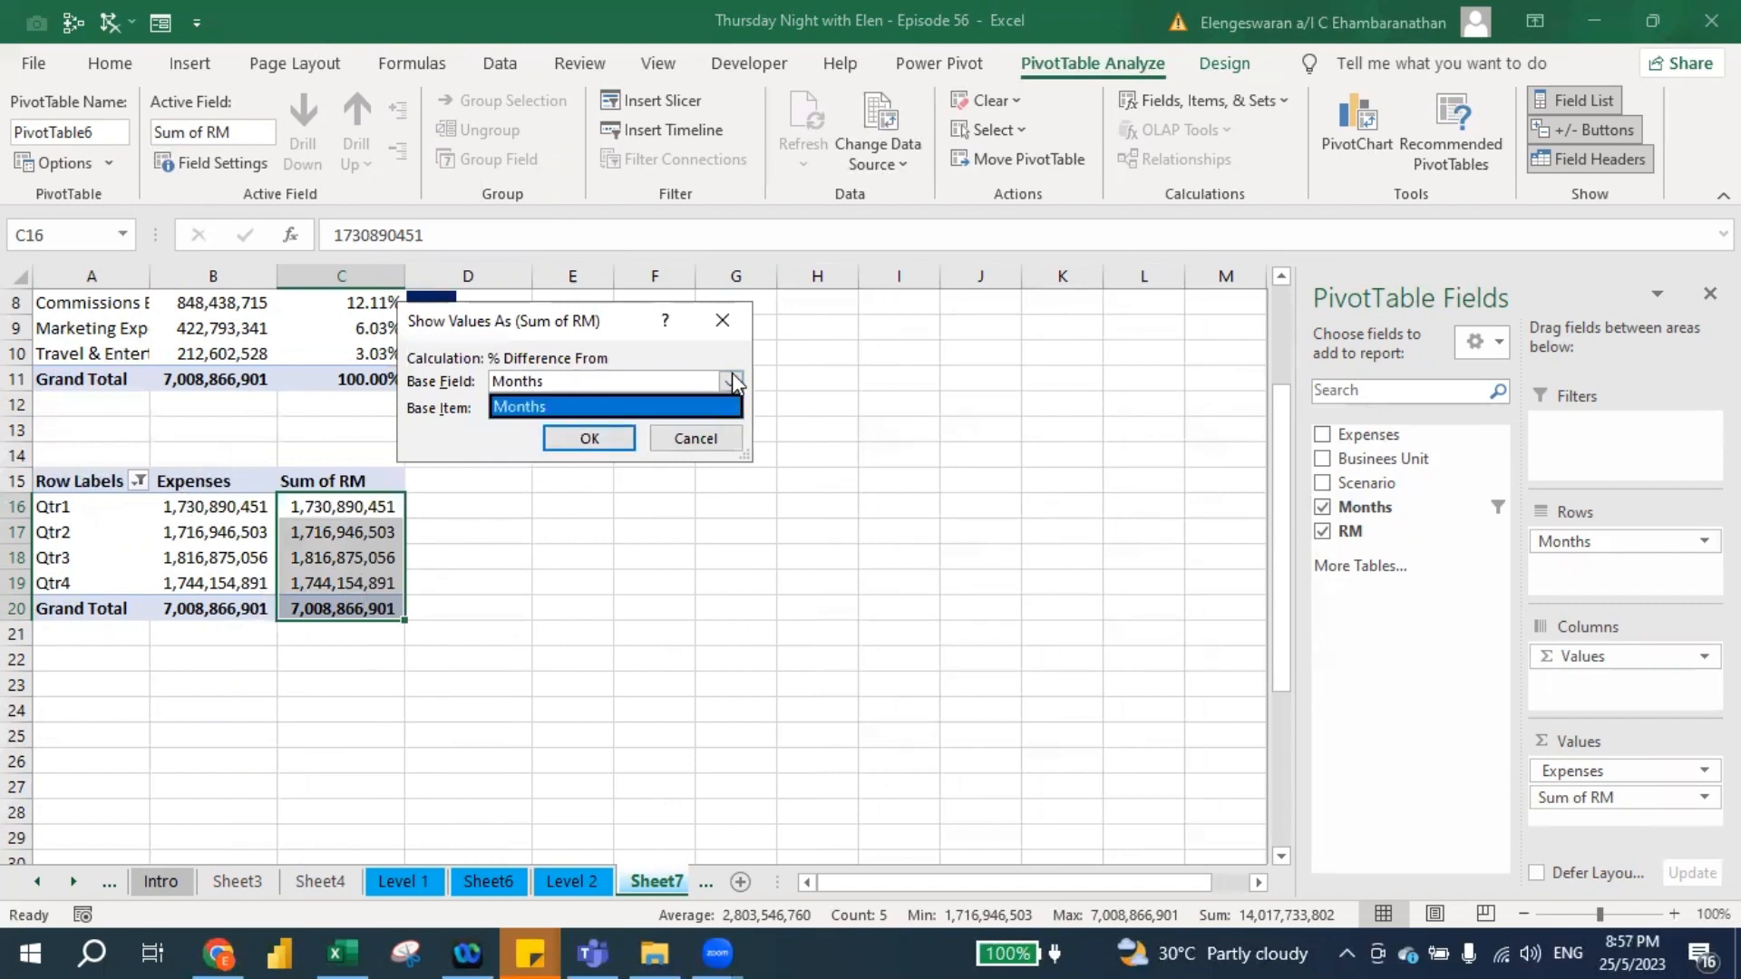
left_click(678, 399)
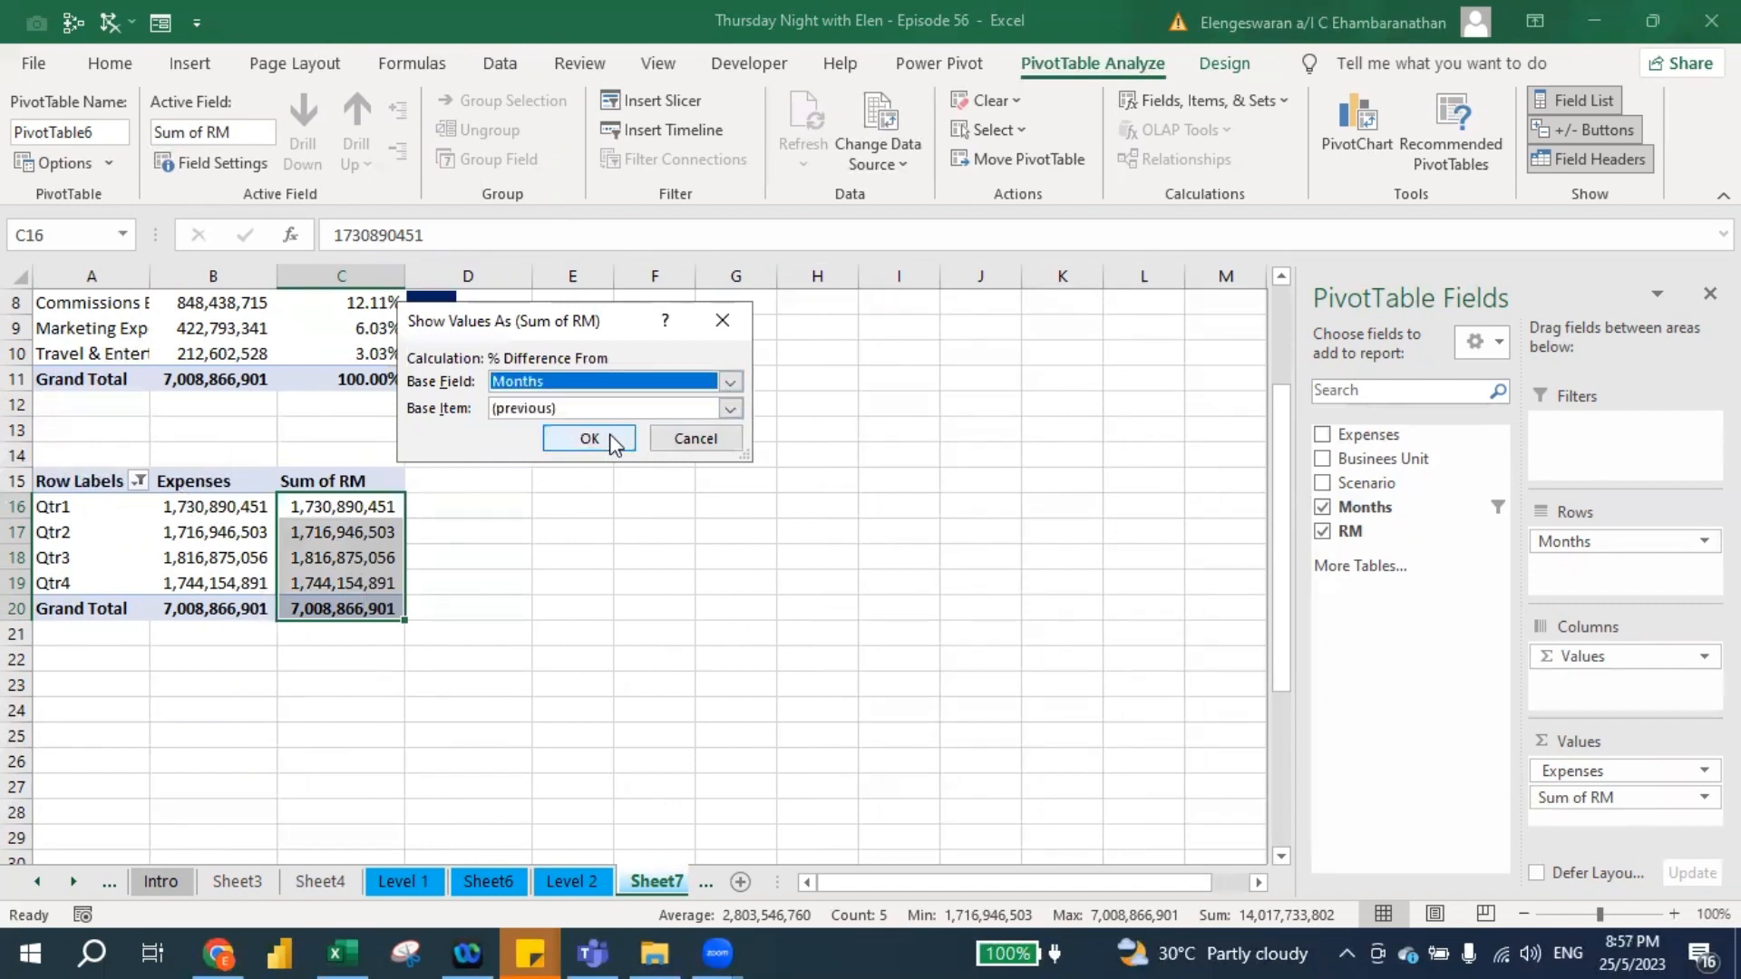
left_click(610, 435)
left_click_drag(642, 446, 353, 410)
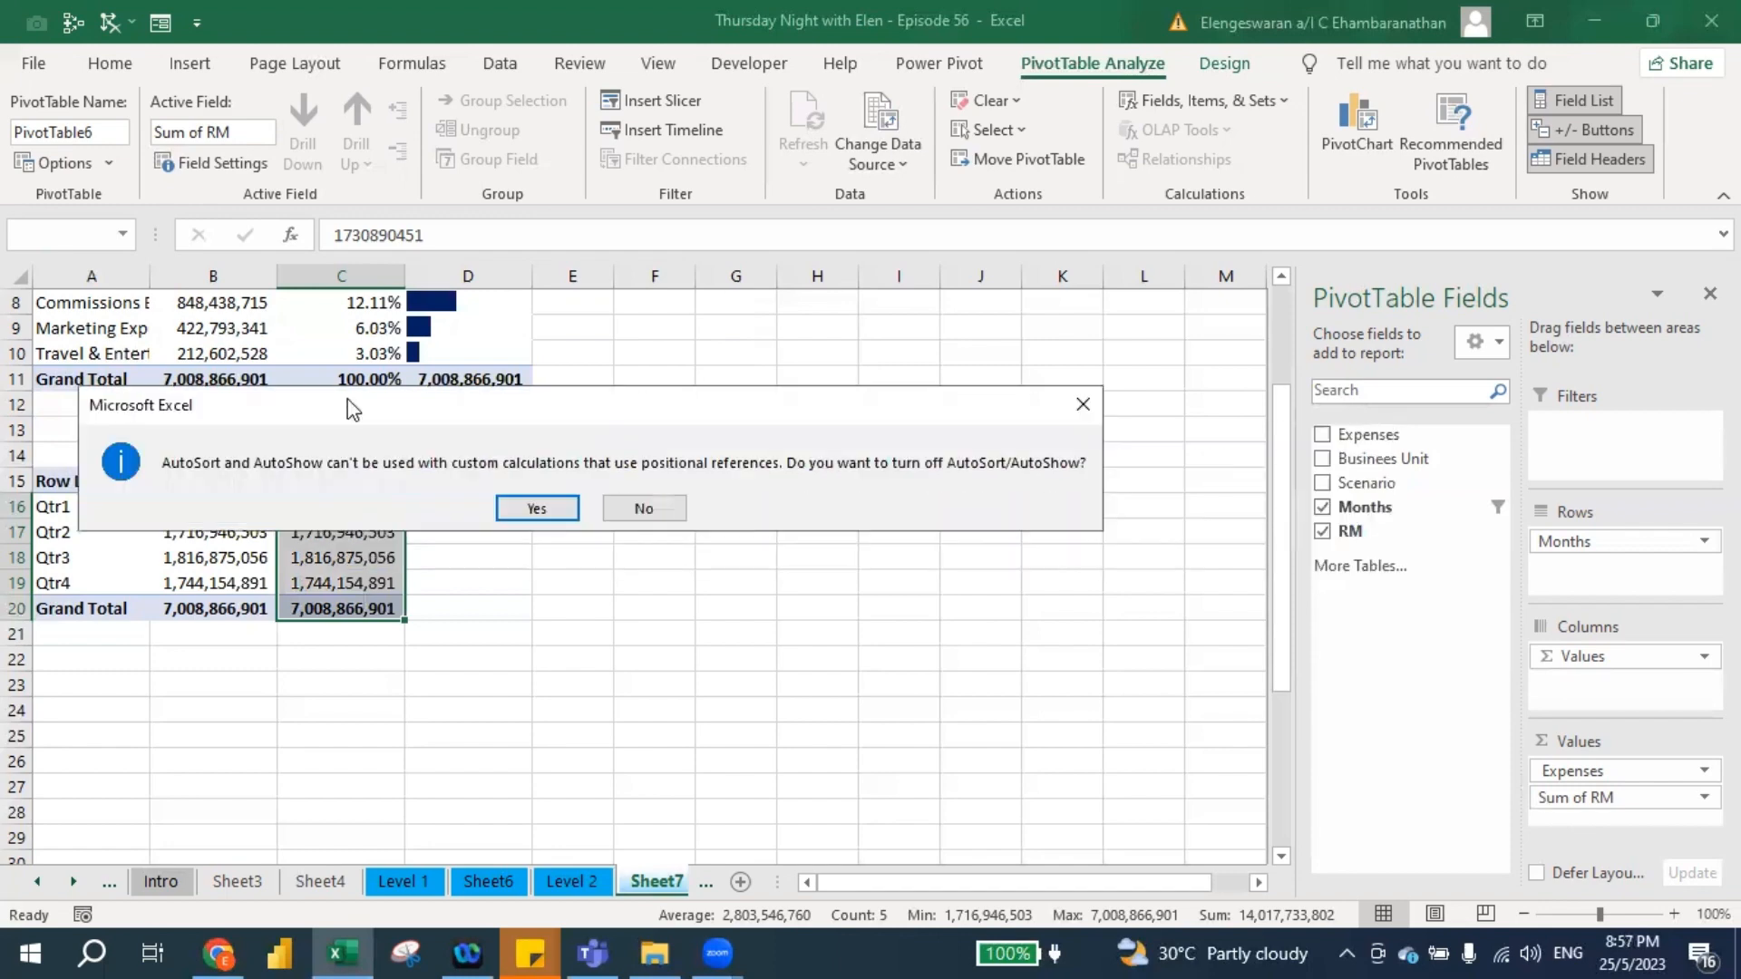
left_click(536, 511)
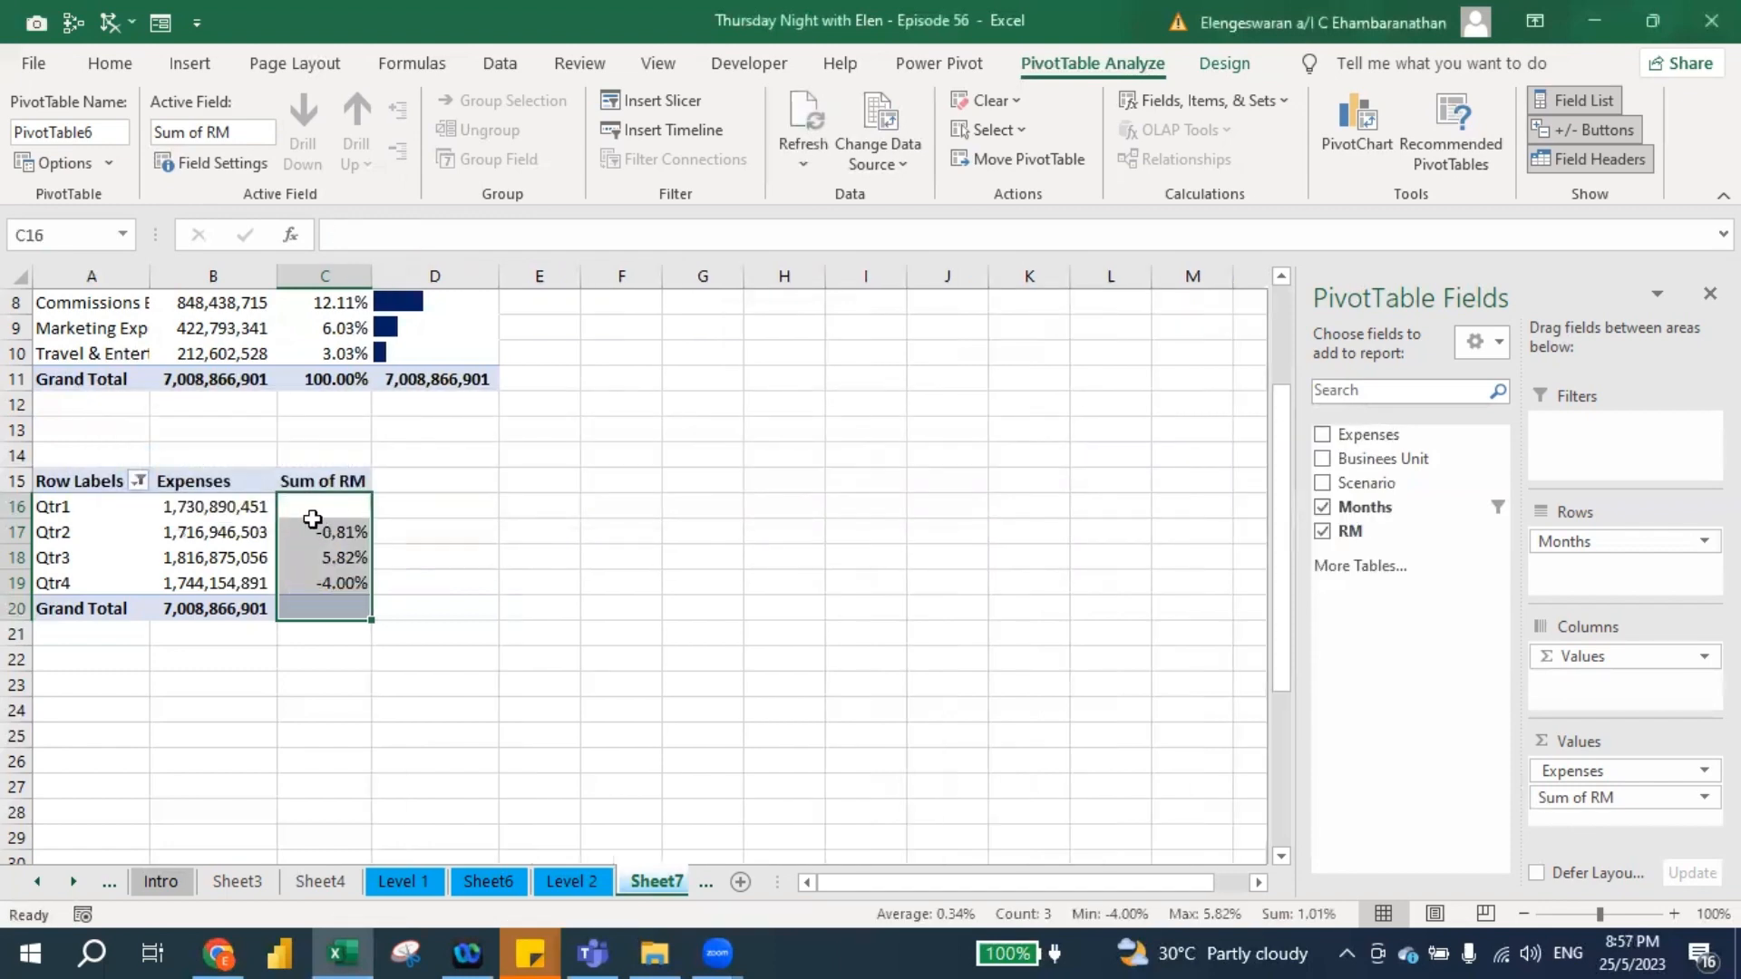
Examine each quarter's percentage change in the Sum of RM column against its Expenses amount.
left_click(478, 638)
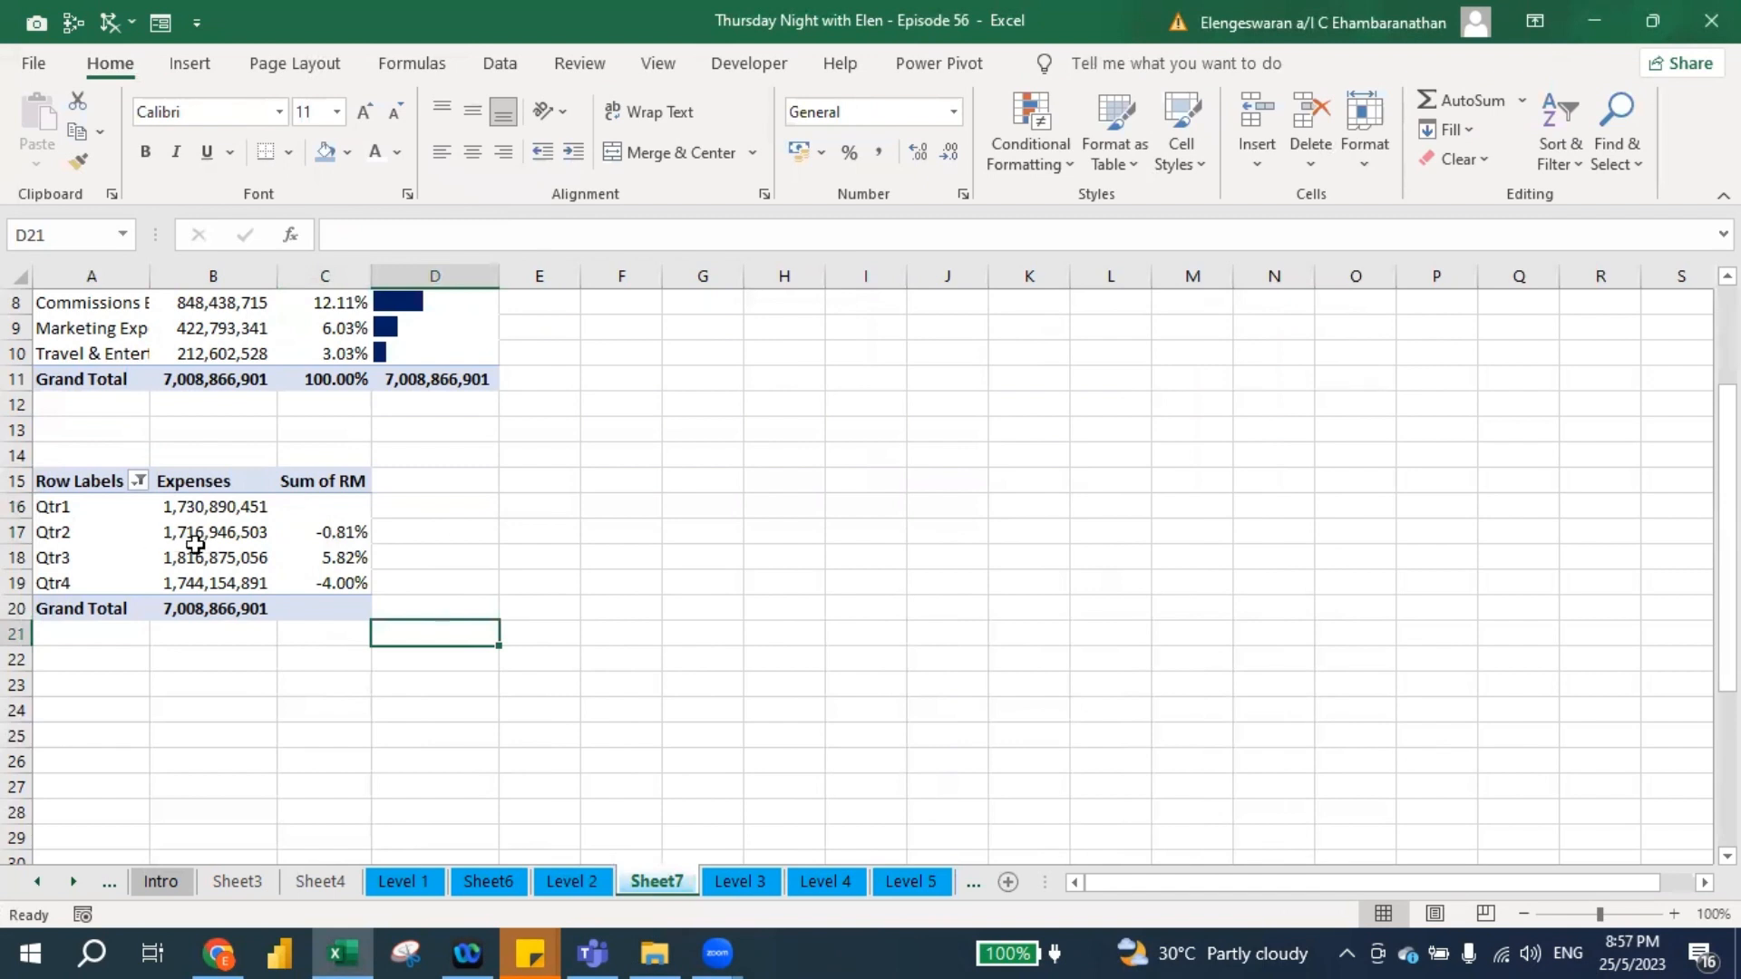
left_click(311, 534)
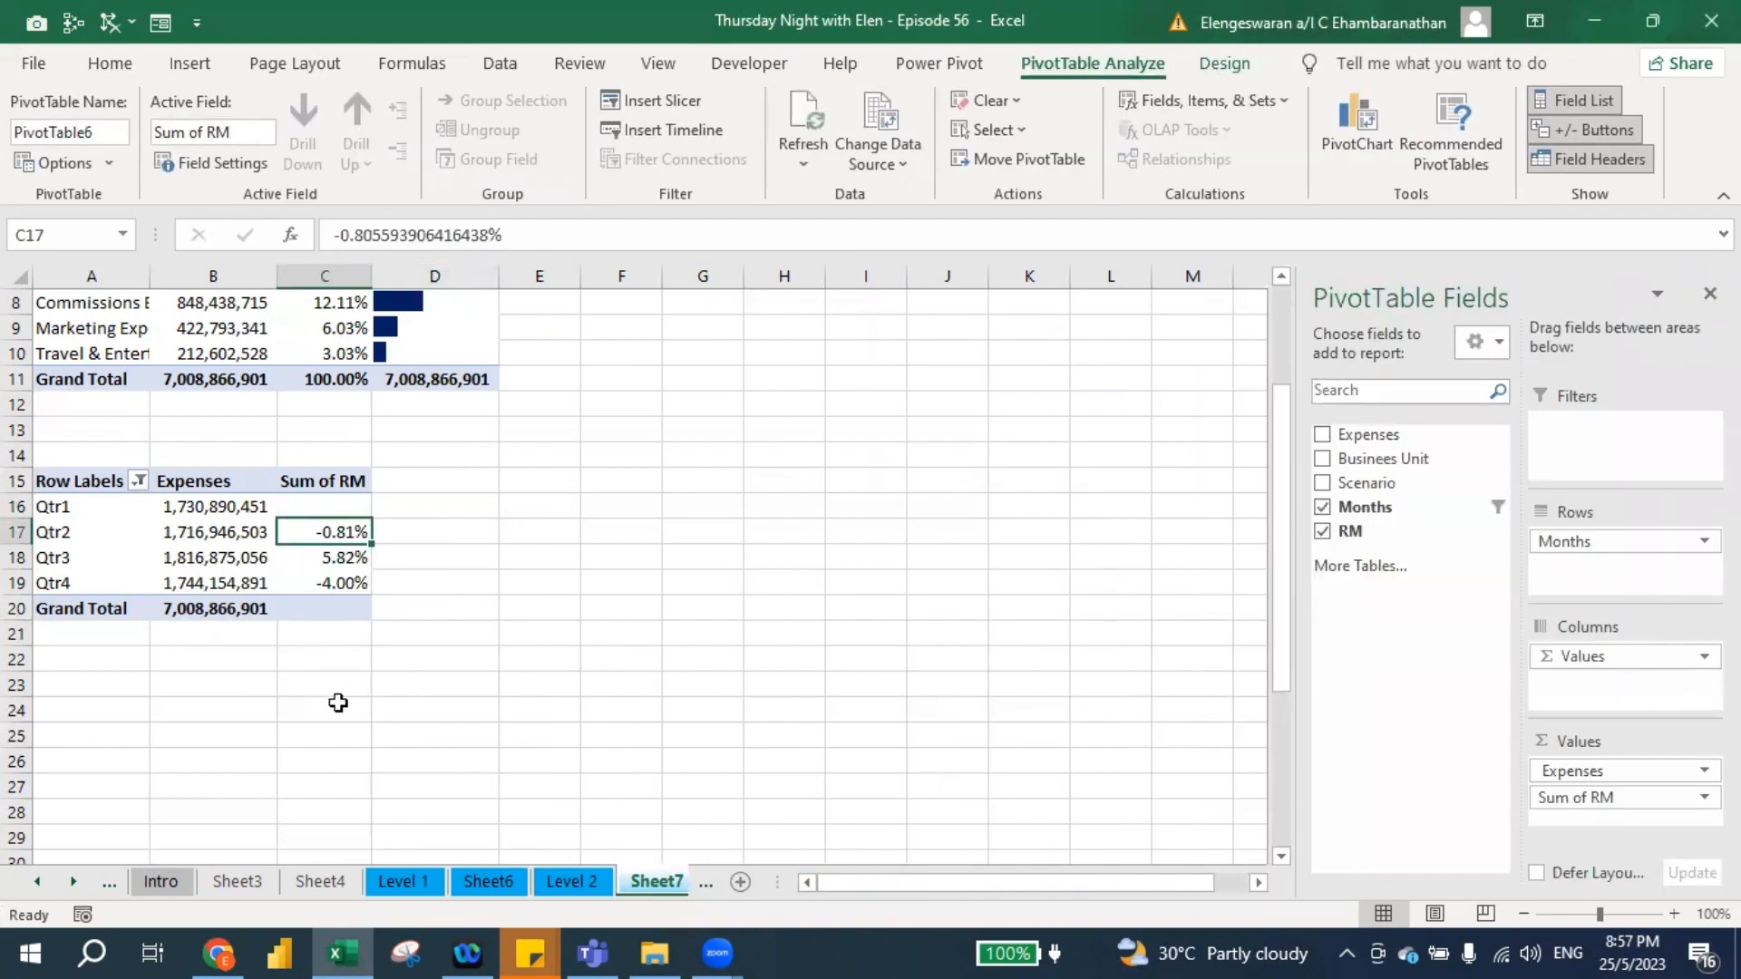
key("Down")
key("Left")
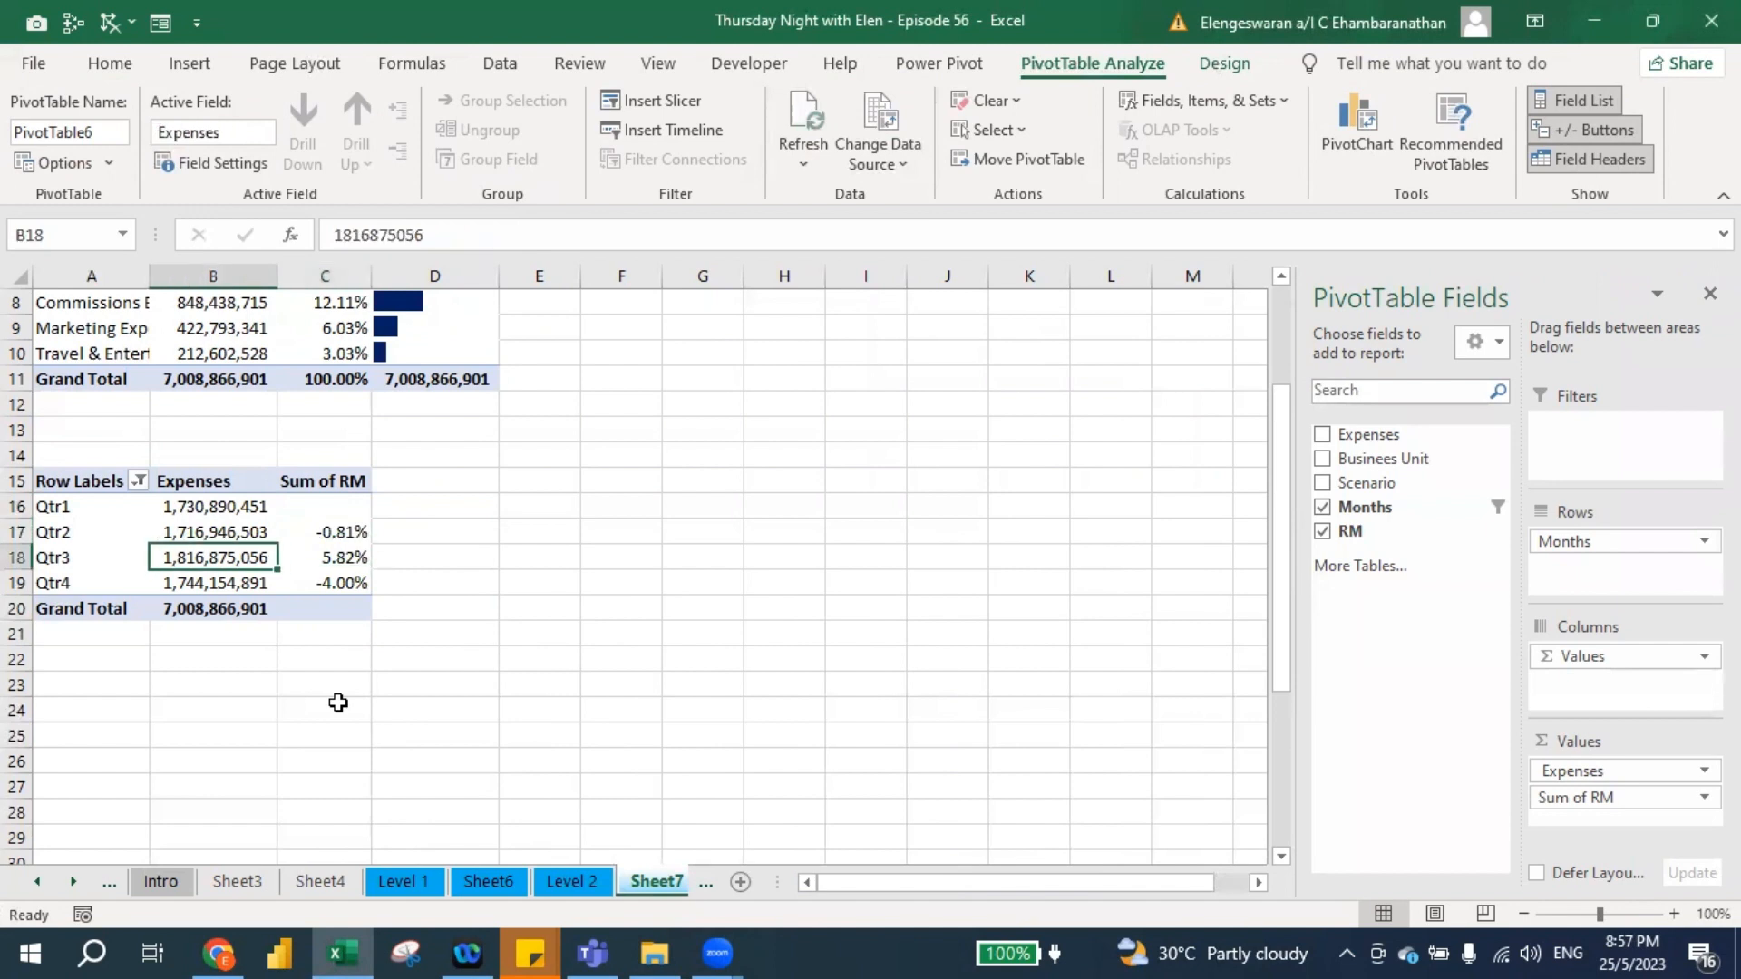
key("Right")
key("Left")
key("Down")
key("Right")
key("Up")
key("Up")
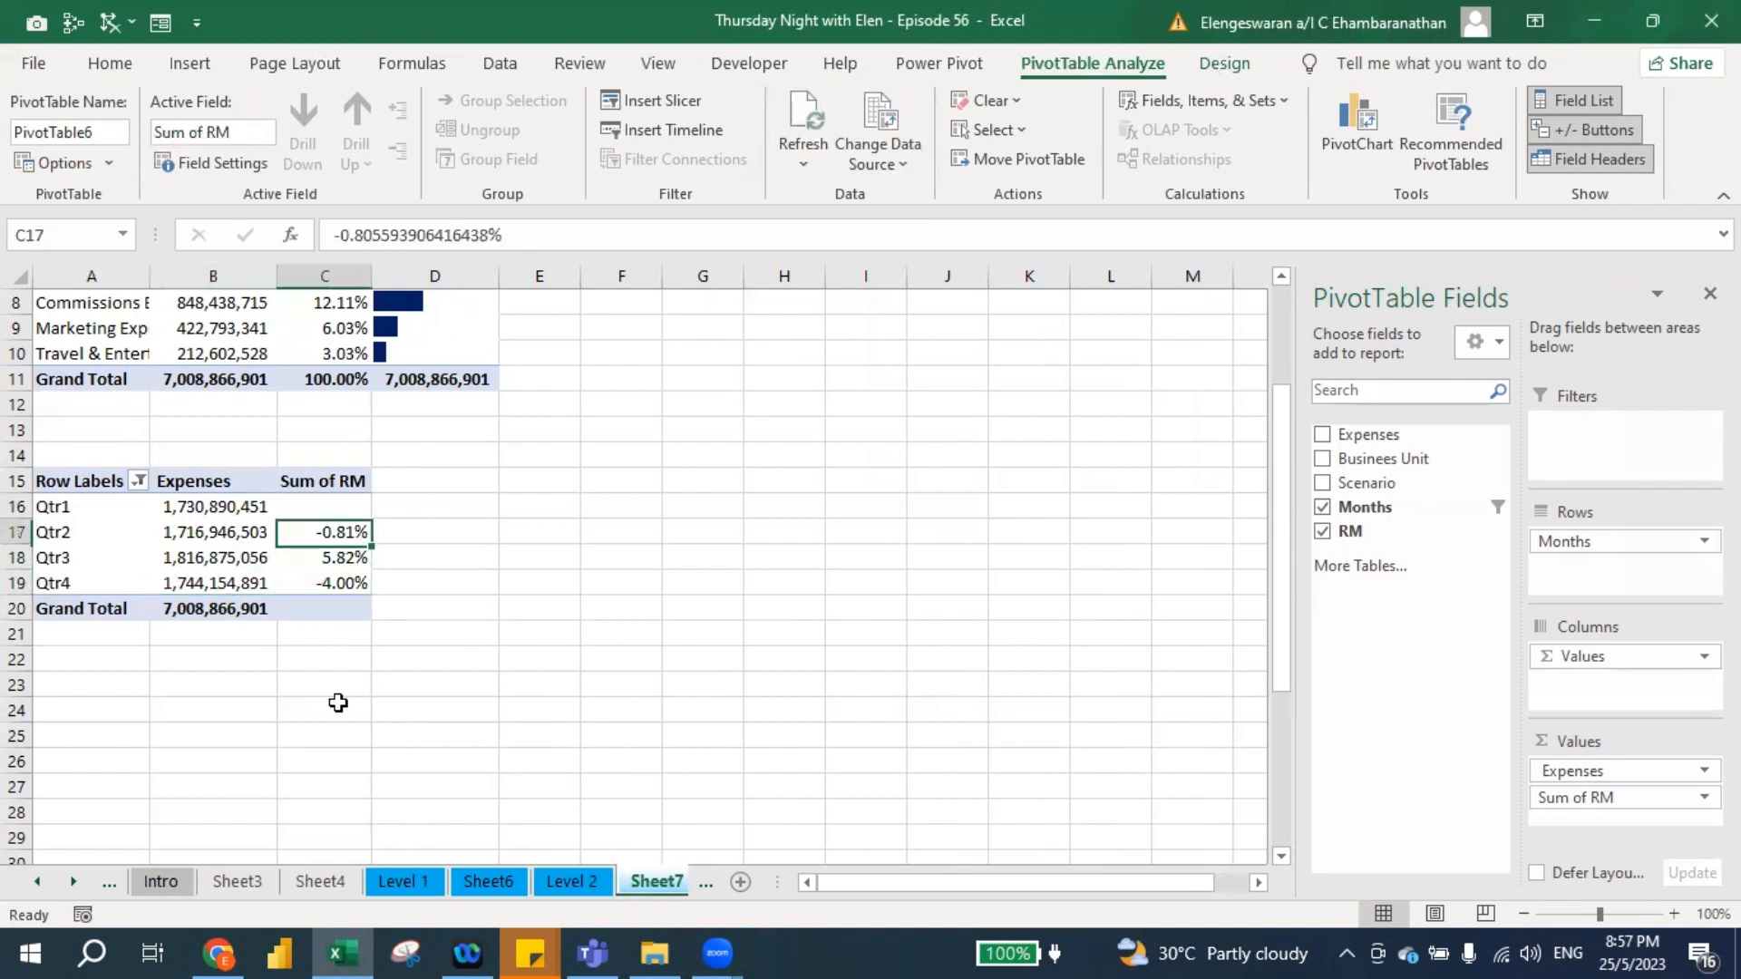
Highlight values less than 0 in C16:C19 of the Sum of RM column with Light Red Fill with Dark Red Text.
key("Up")
key("shift+Down")
key("shift+Down")
key("shift+Down")
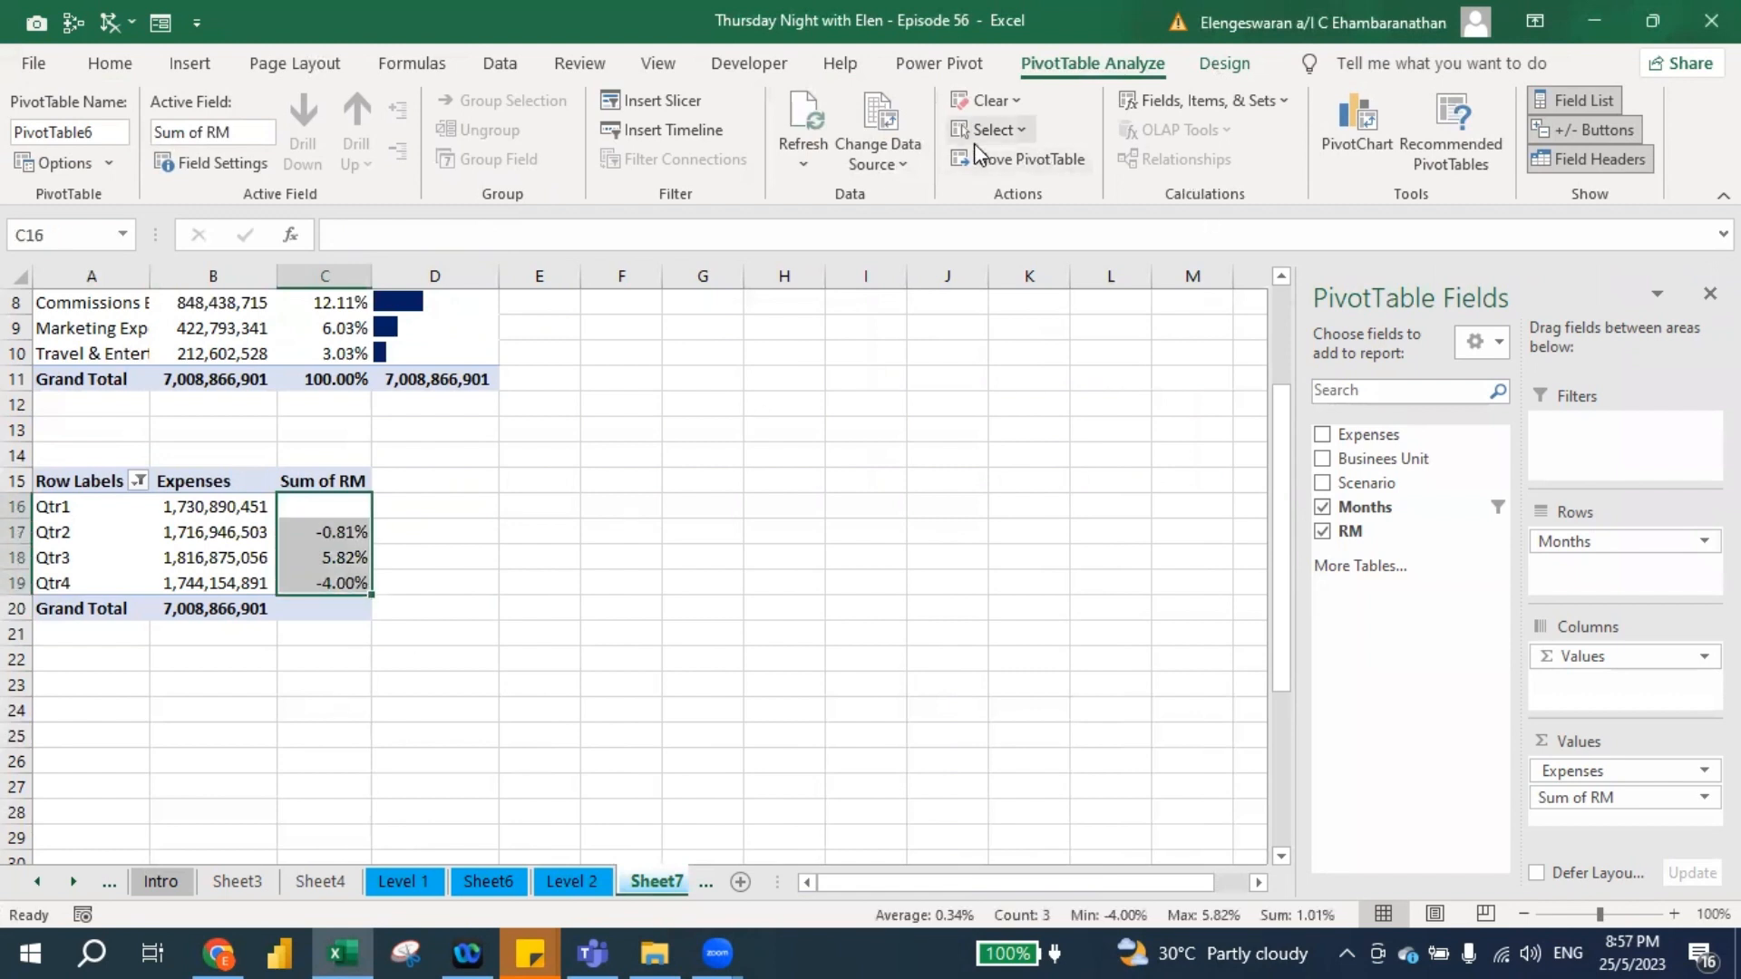
left_click(110, 63)
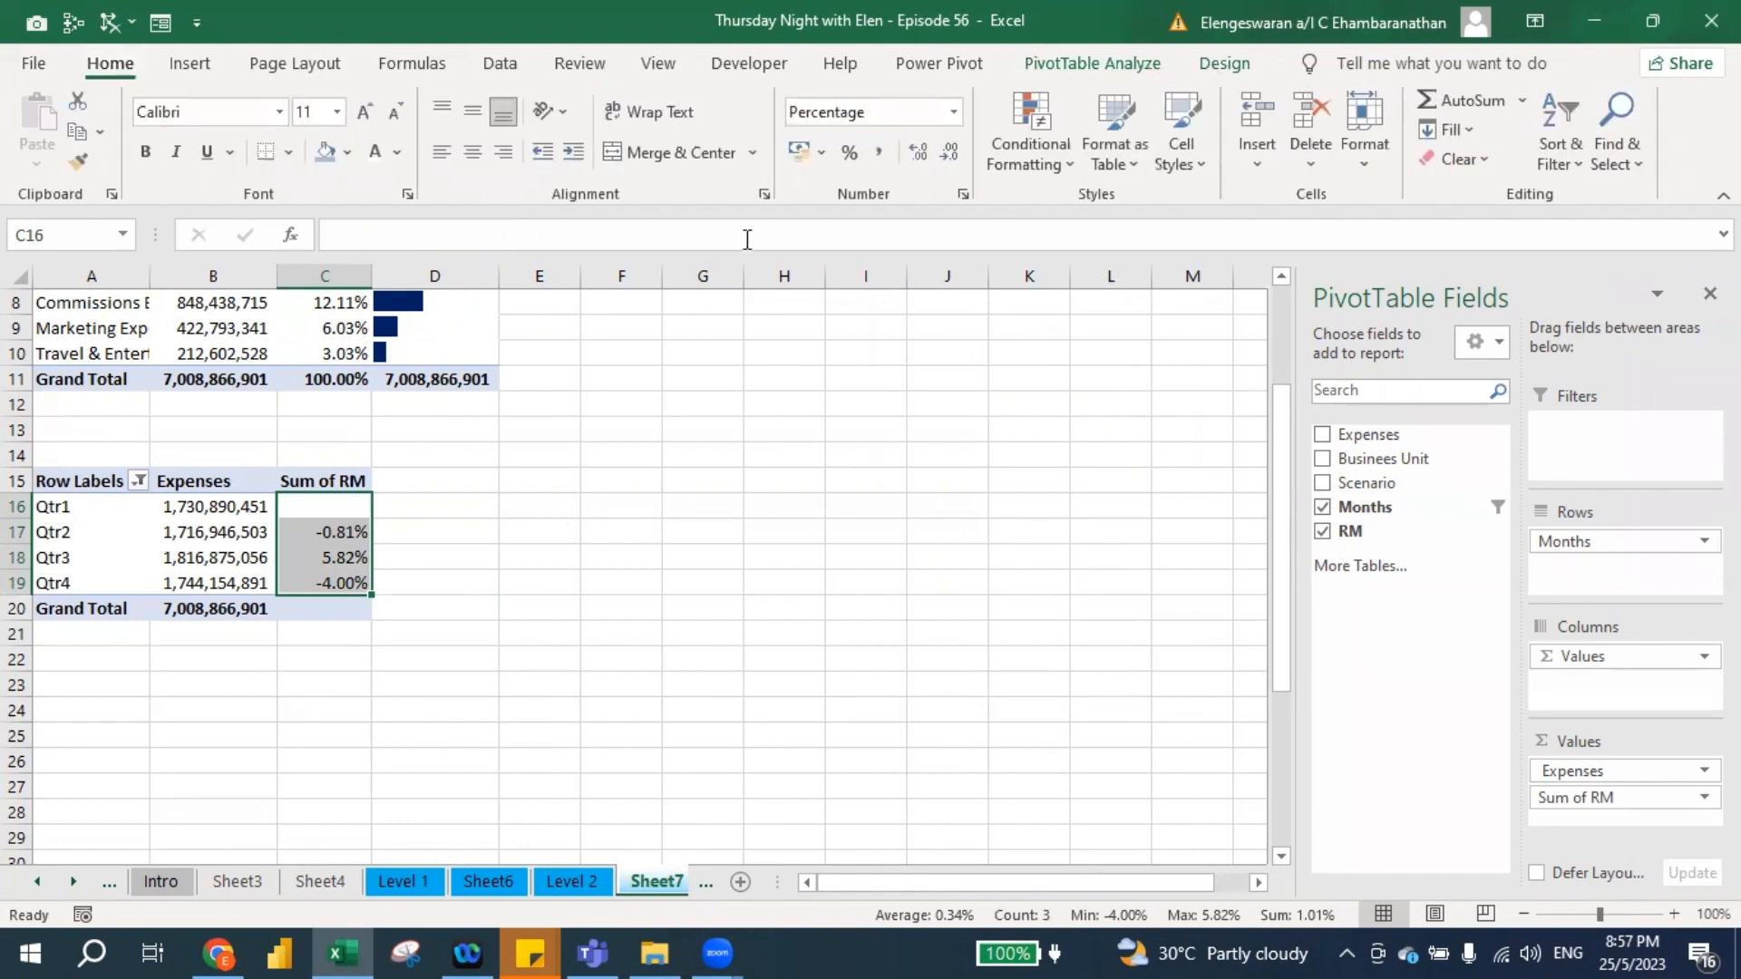
left_click(1030, 159)
mouse_move(1095, 208)
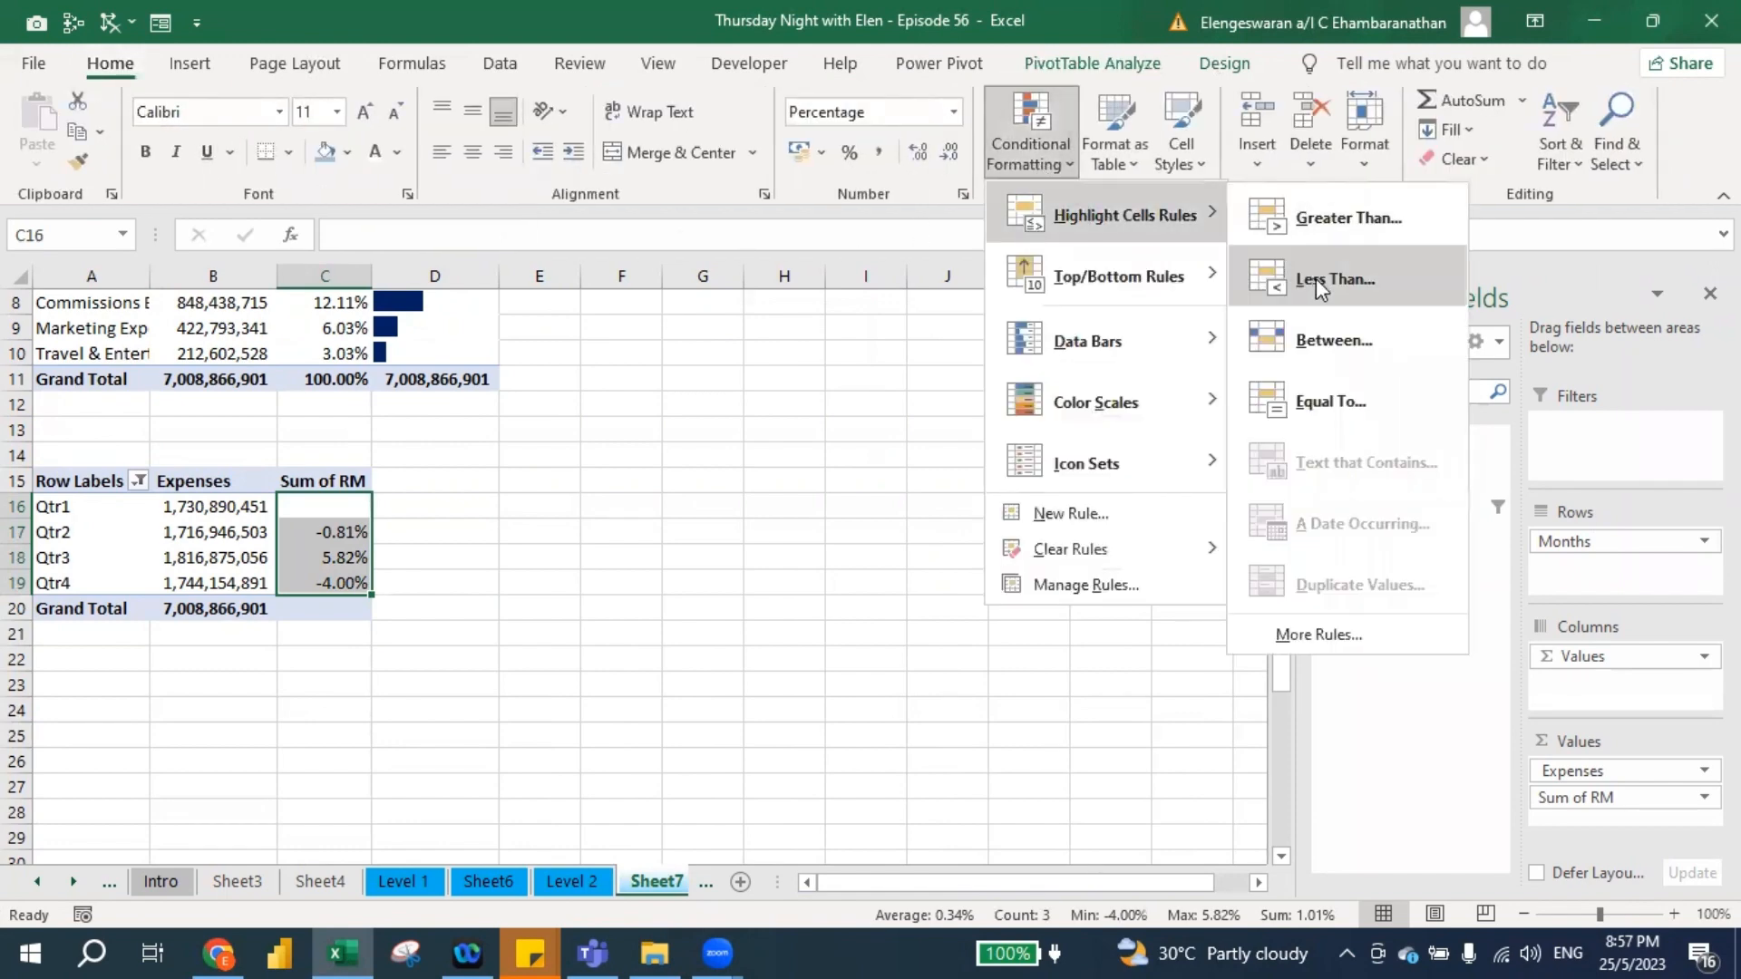
left_click(1315, 279)
type("0")
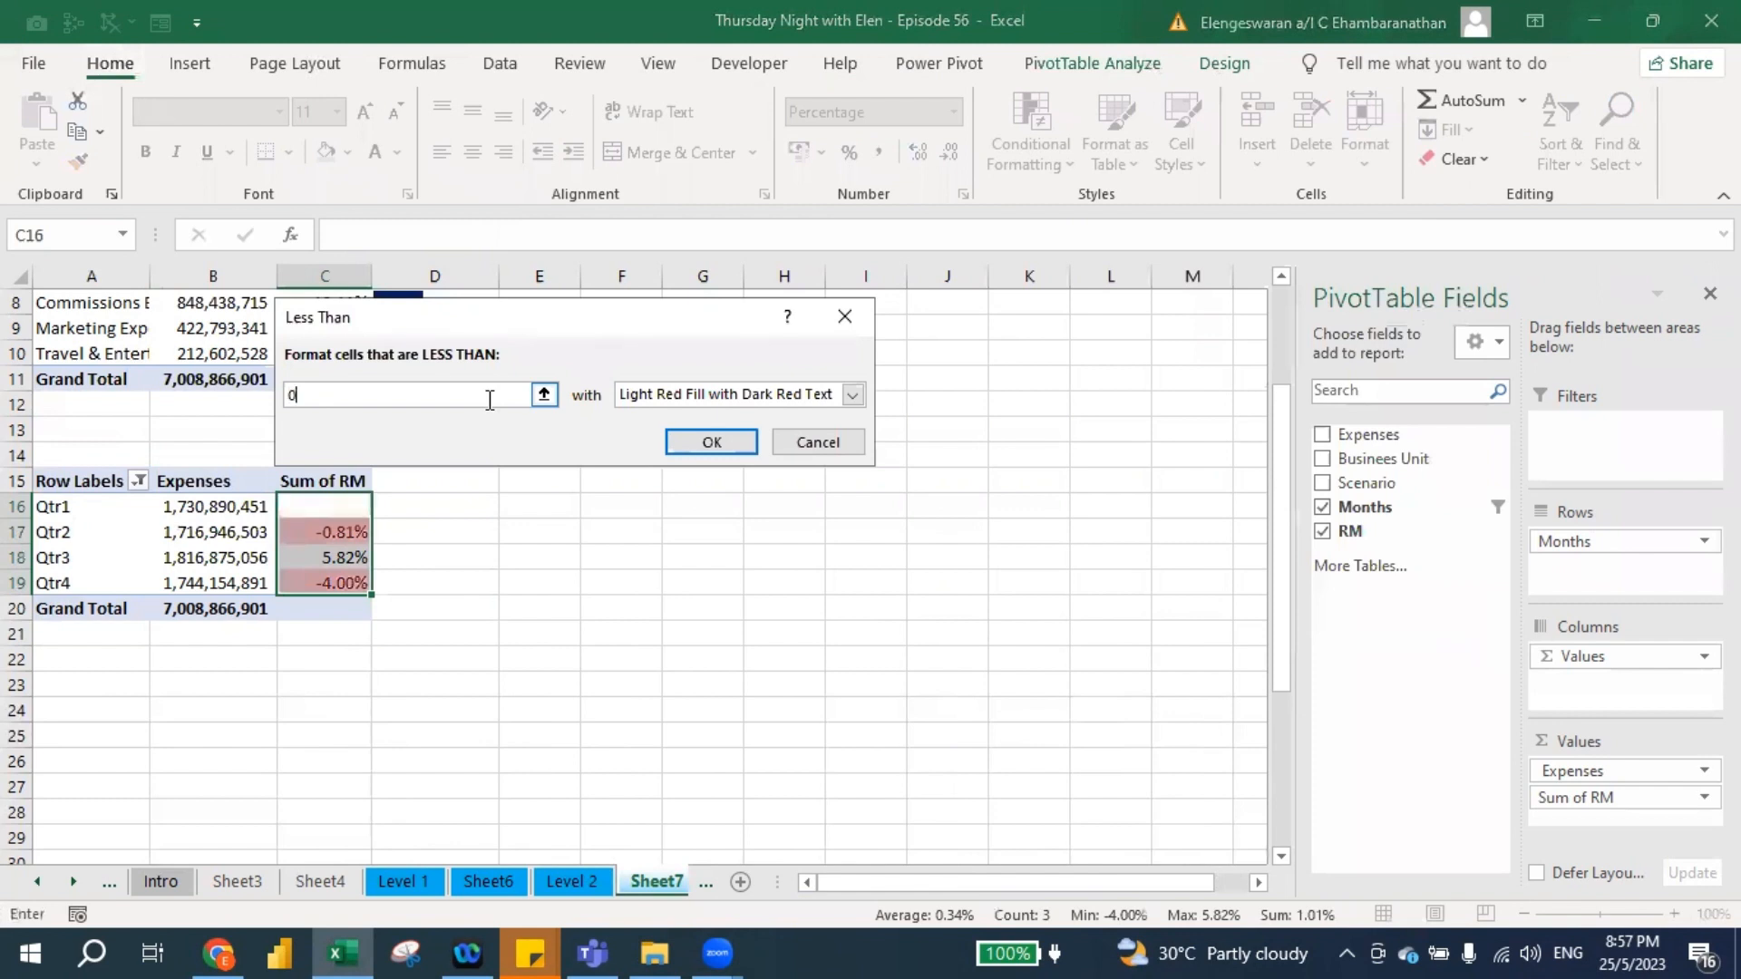
left_click(712, 442)
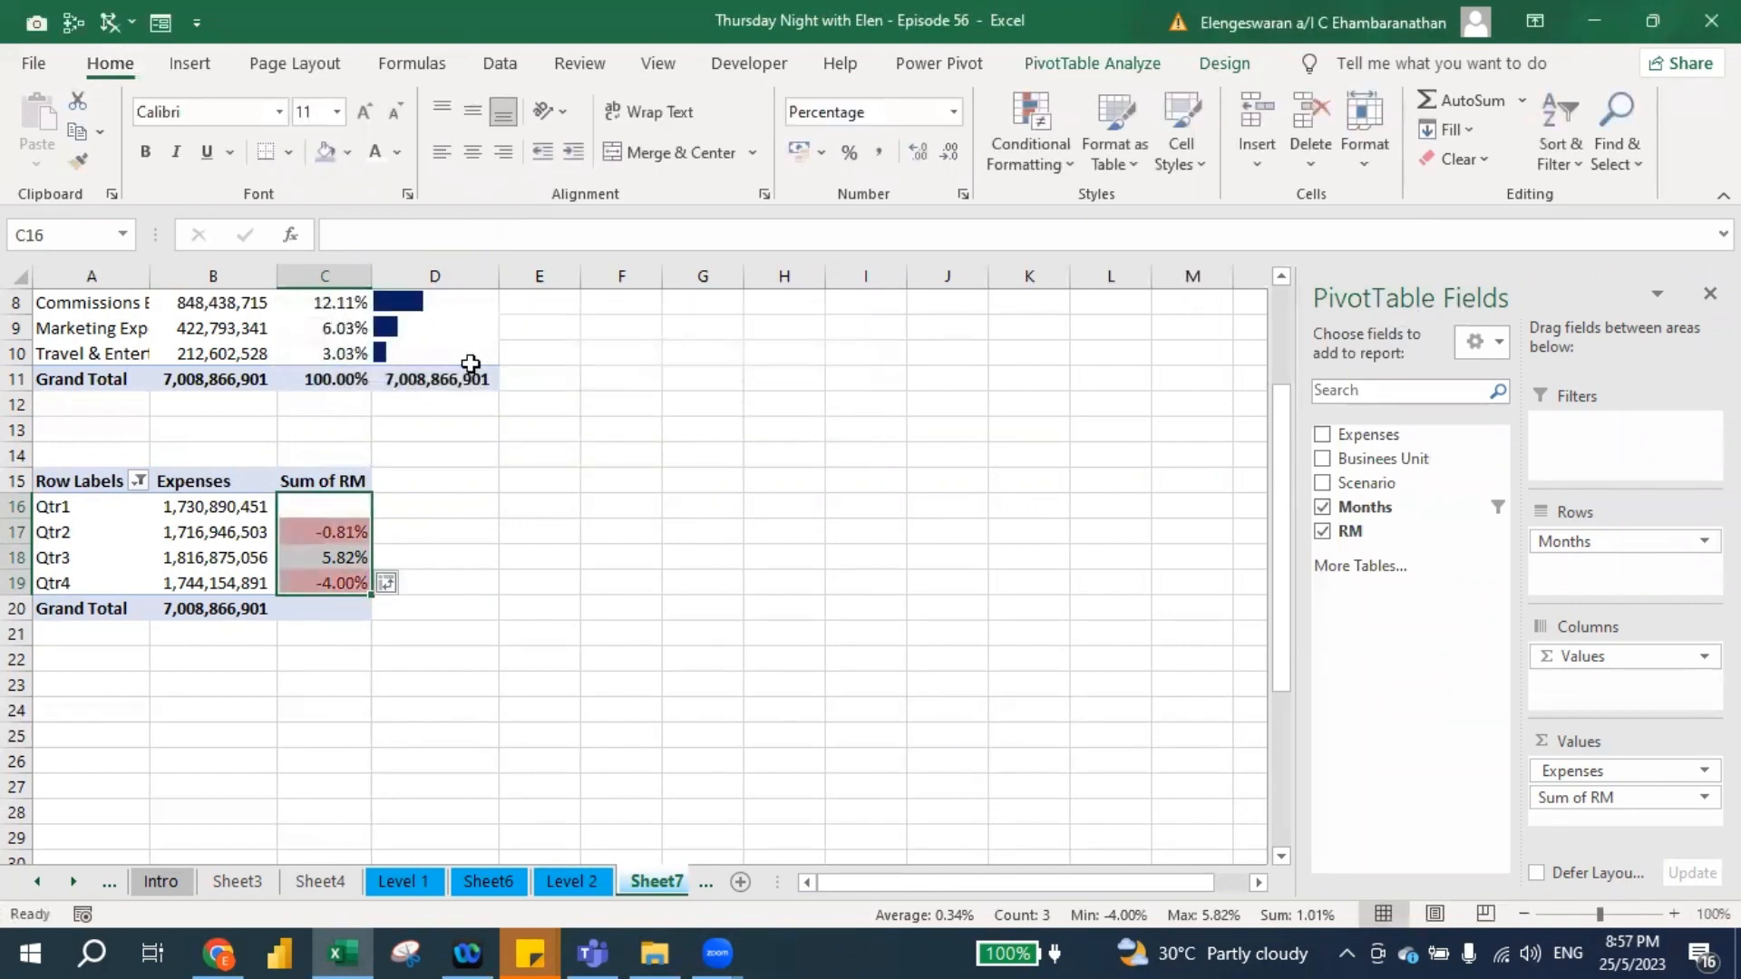
Highlight values greater than 0 in C16:C19 of the Sum of RM column with Green Fill with Dark Green Text.
left_click(1034, 154)
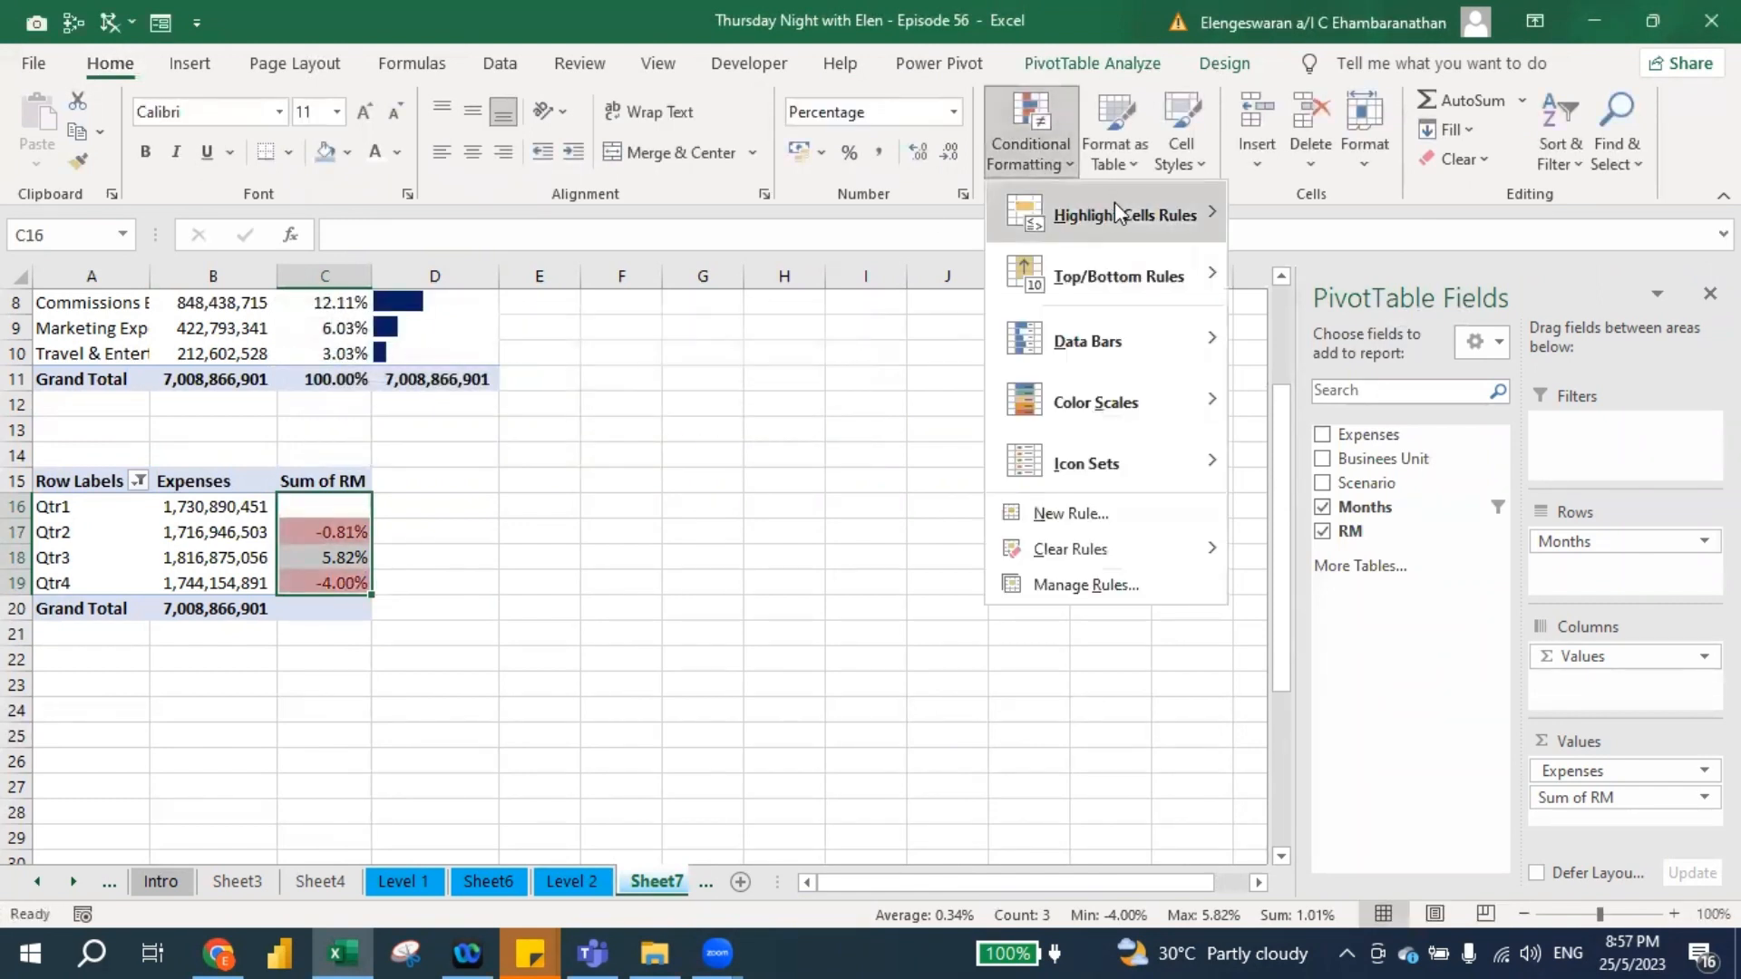
mouse_move(1113, 202)
left_click(1310, 218)
type("0")
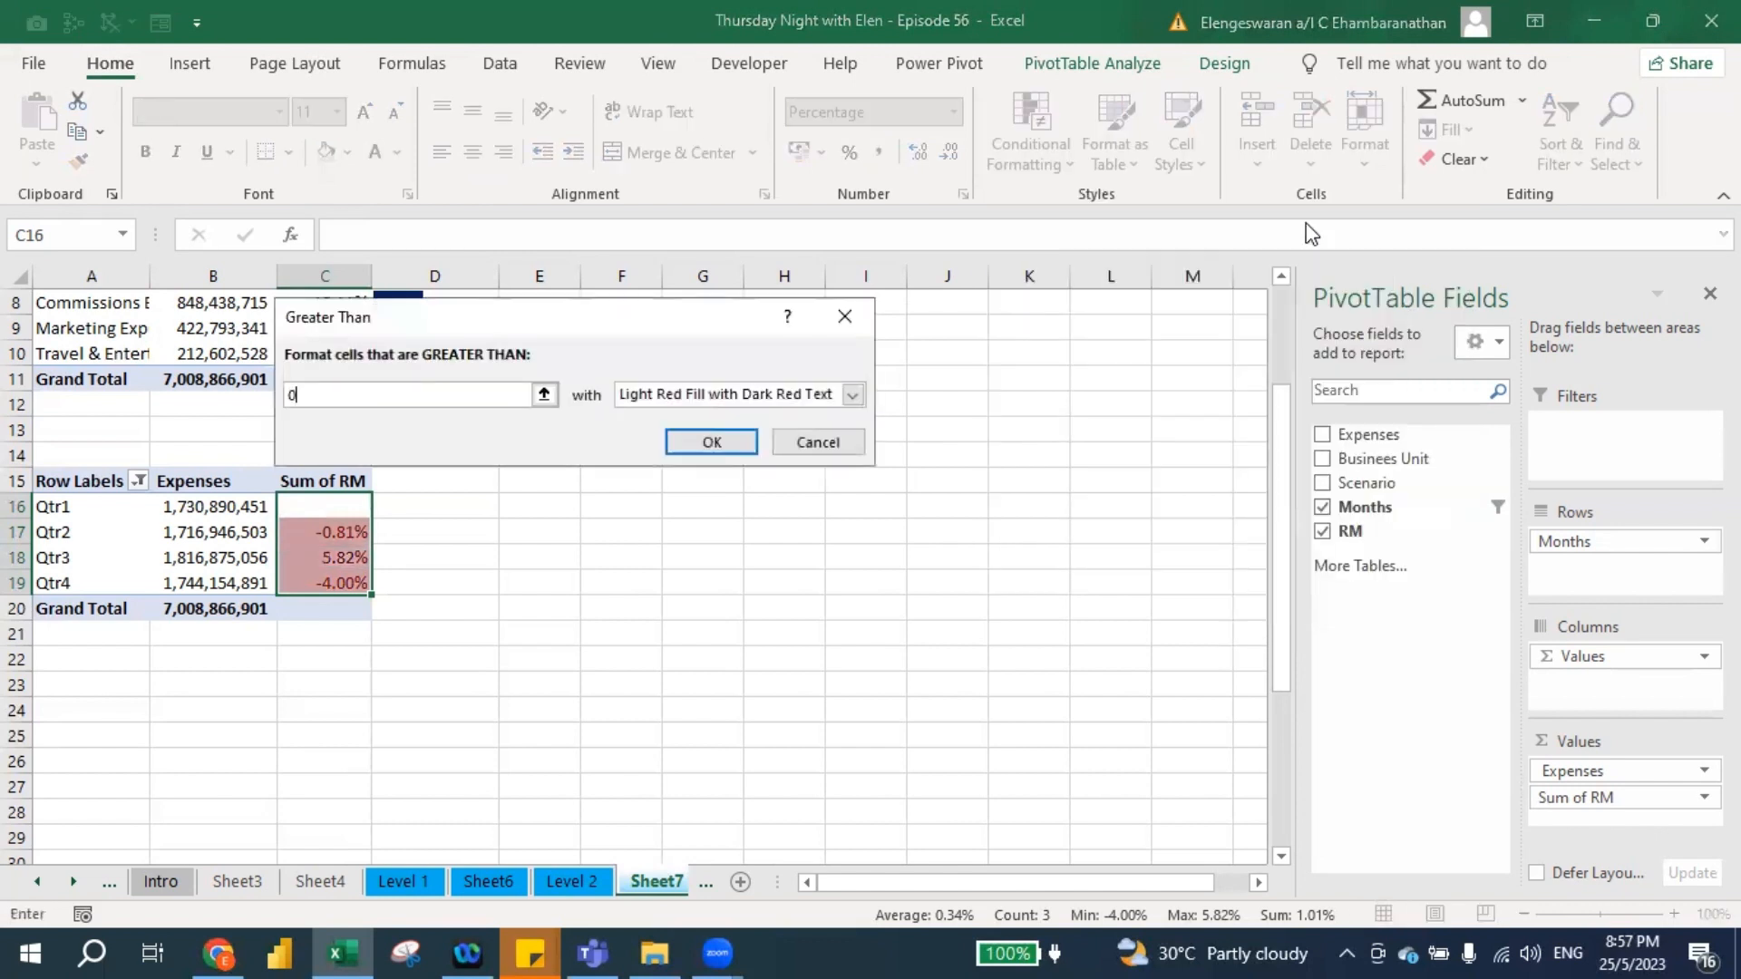
left_click(731, 403)
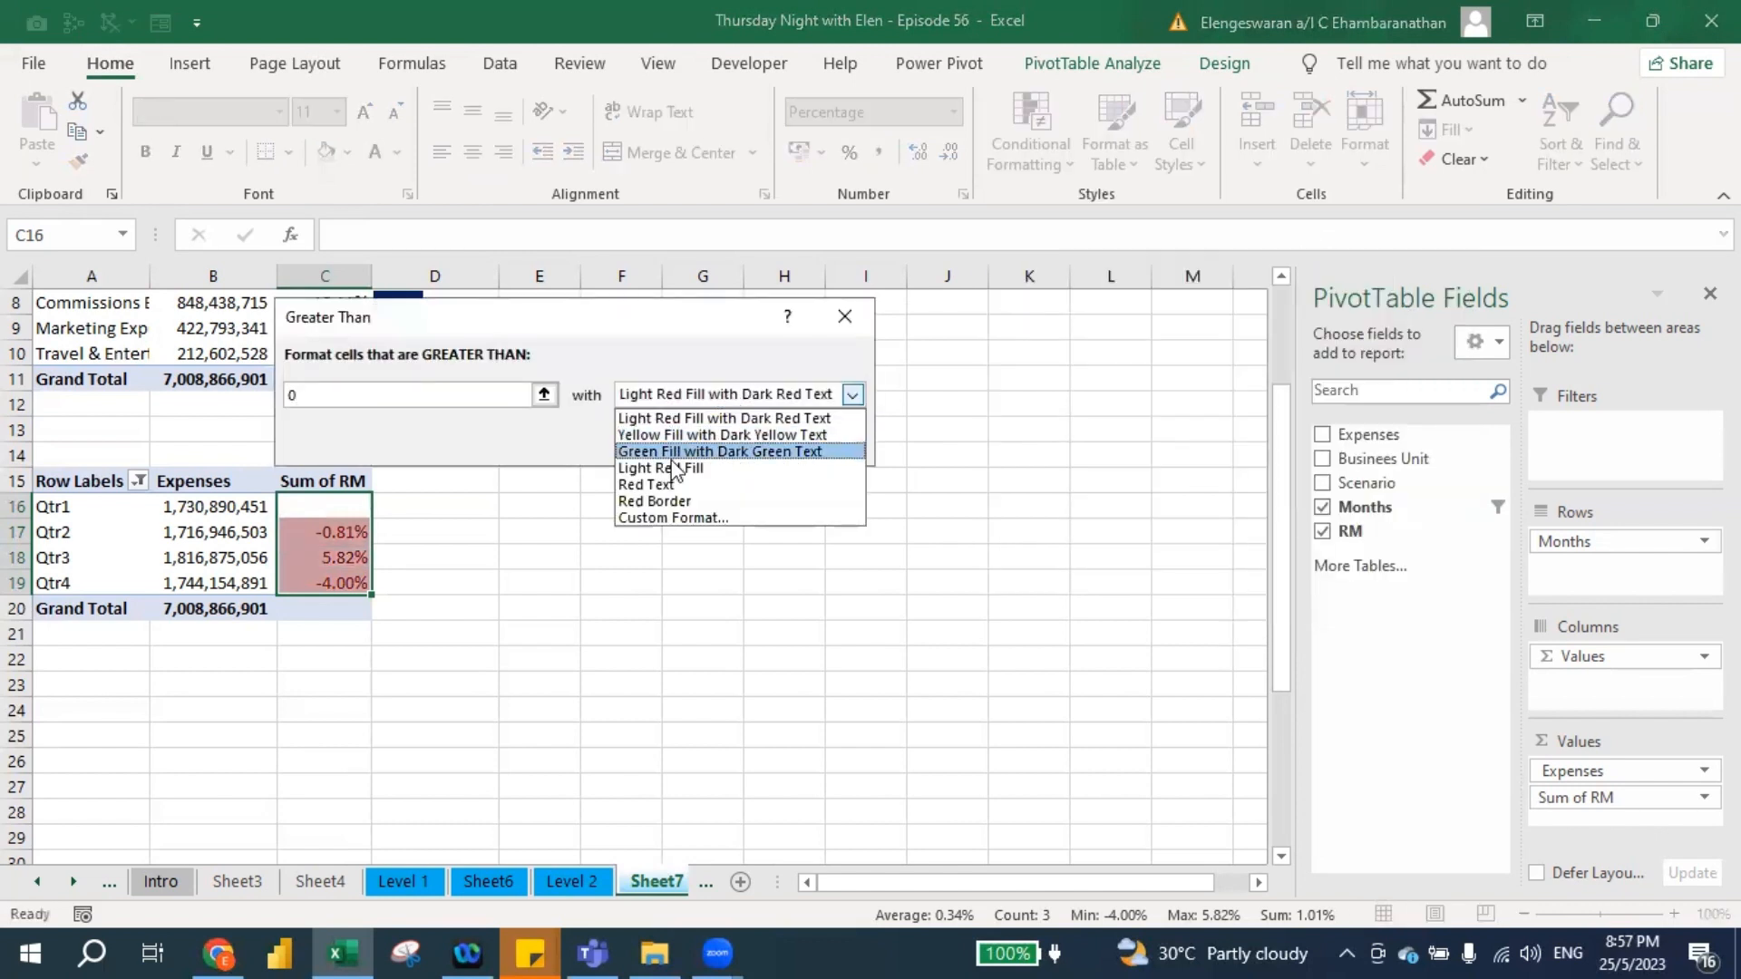
left_click(648, 452)
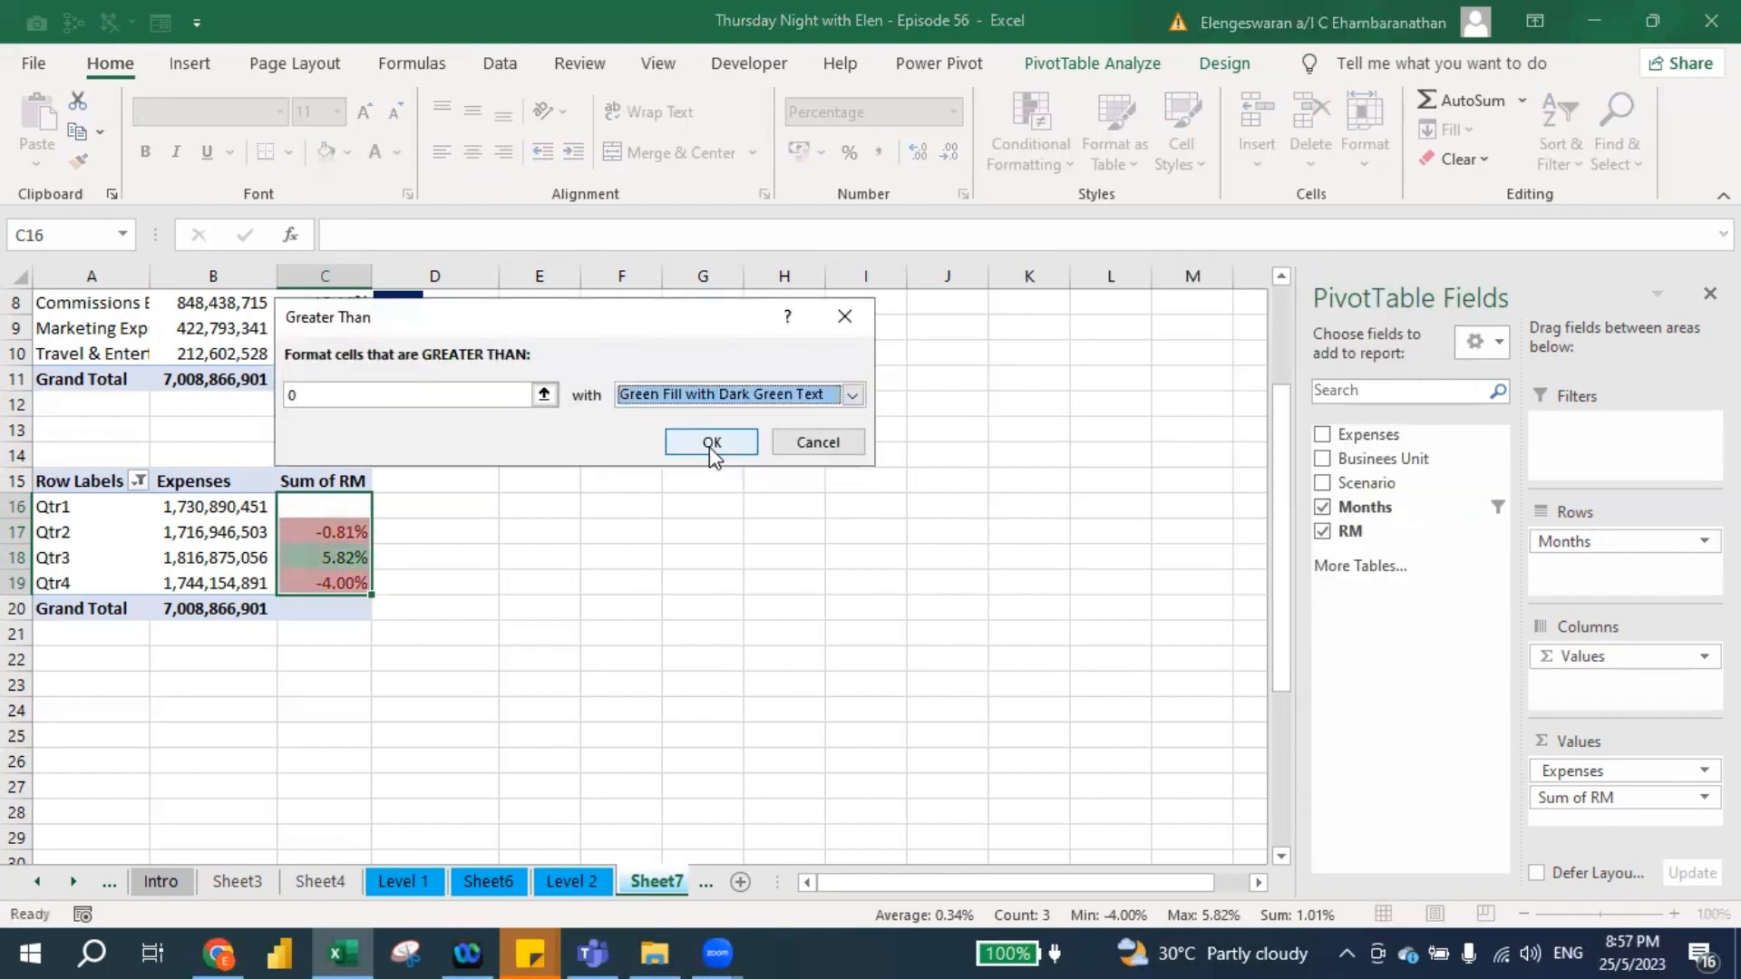
left_click(711, 443)
Compare the highlighted percentage changes for Qtr2, Qtr3 and Qtr4 with the Expenses amounts beside them.
left_click(495, 584)
key("Up")
key("Left")
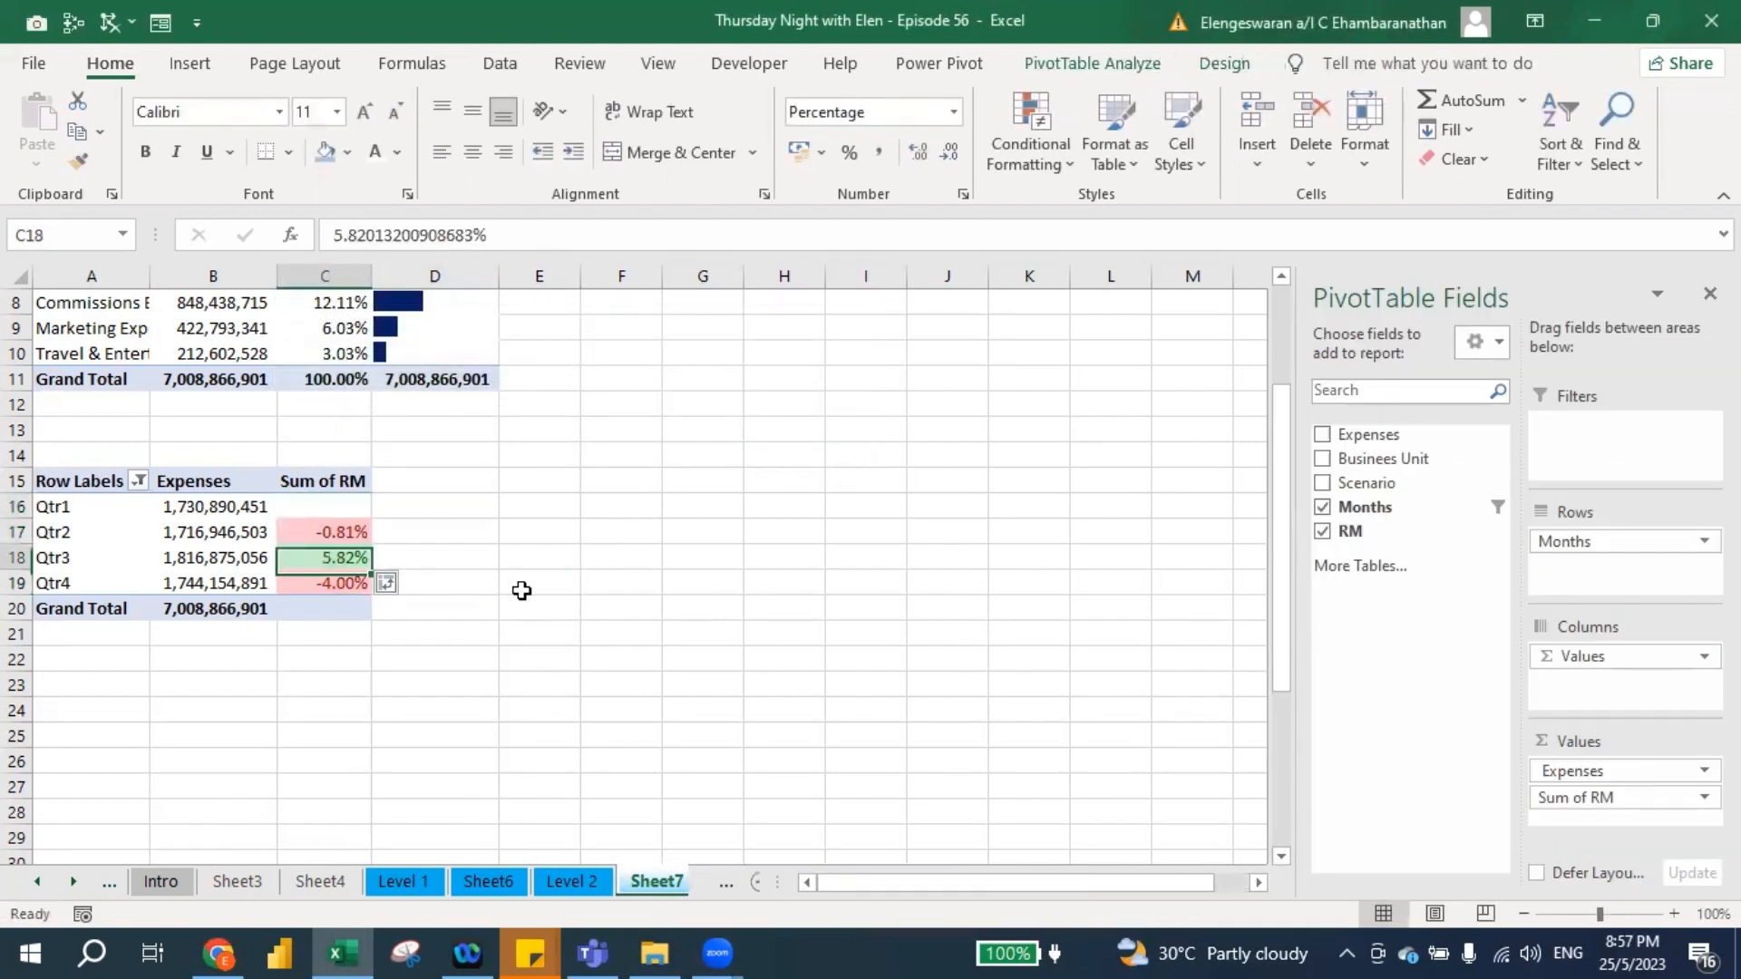
key("Left")
key("Right")
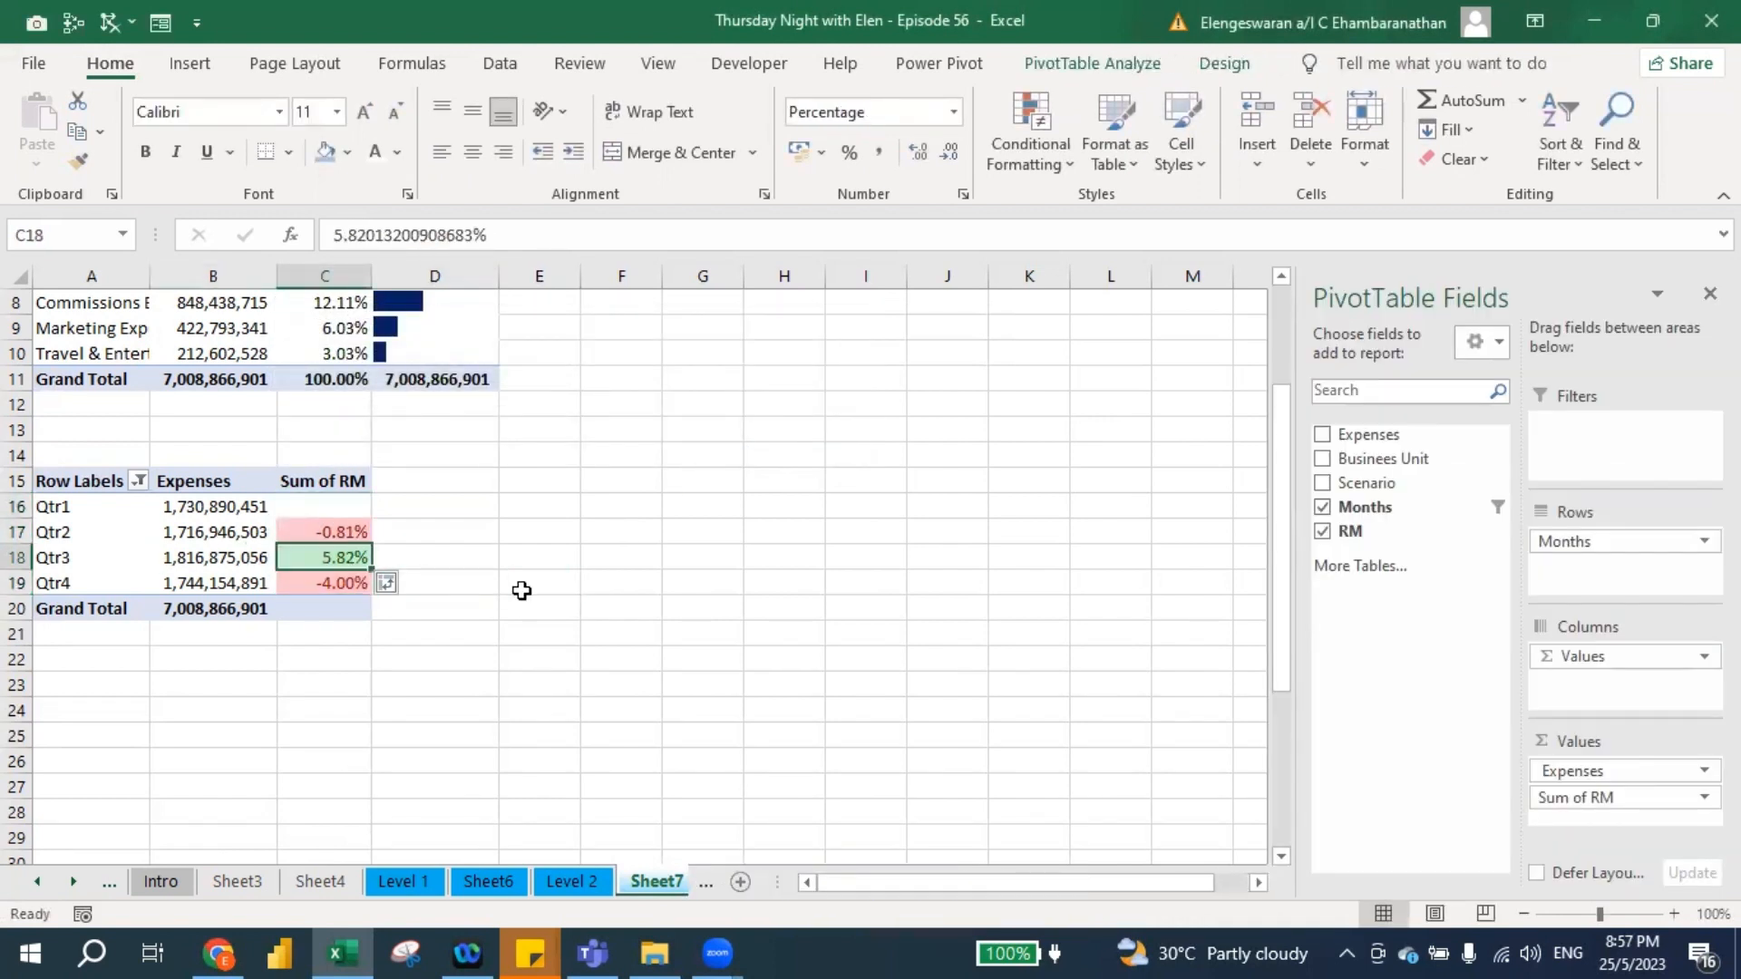
key("Up")
key("Left")
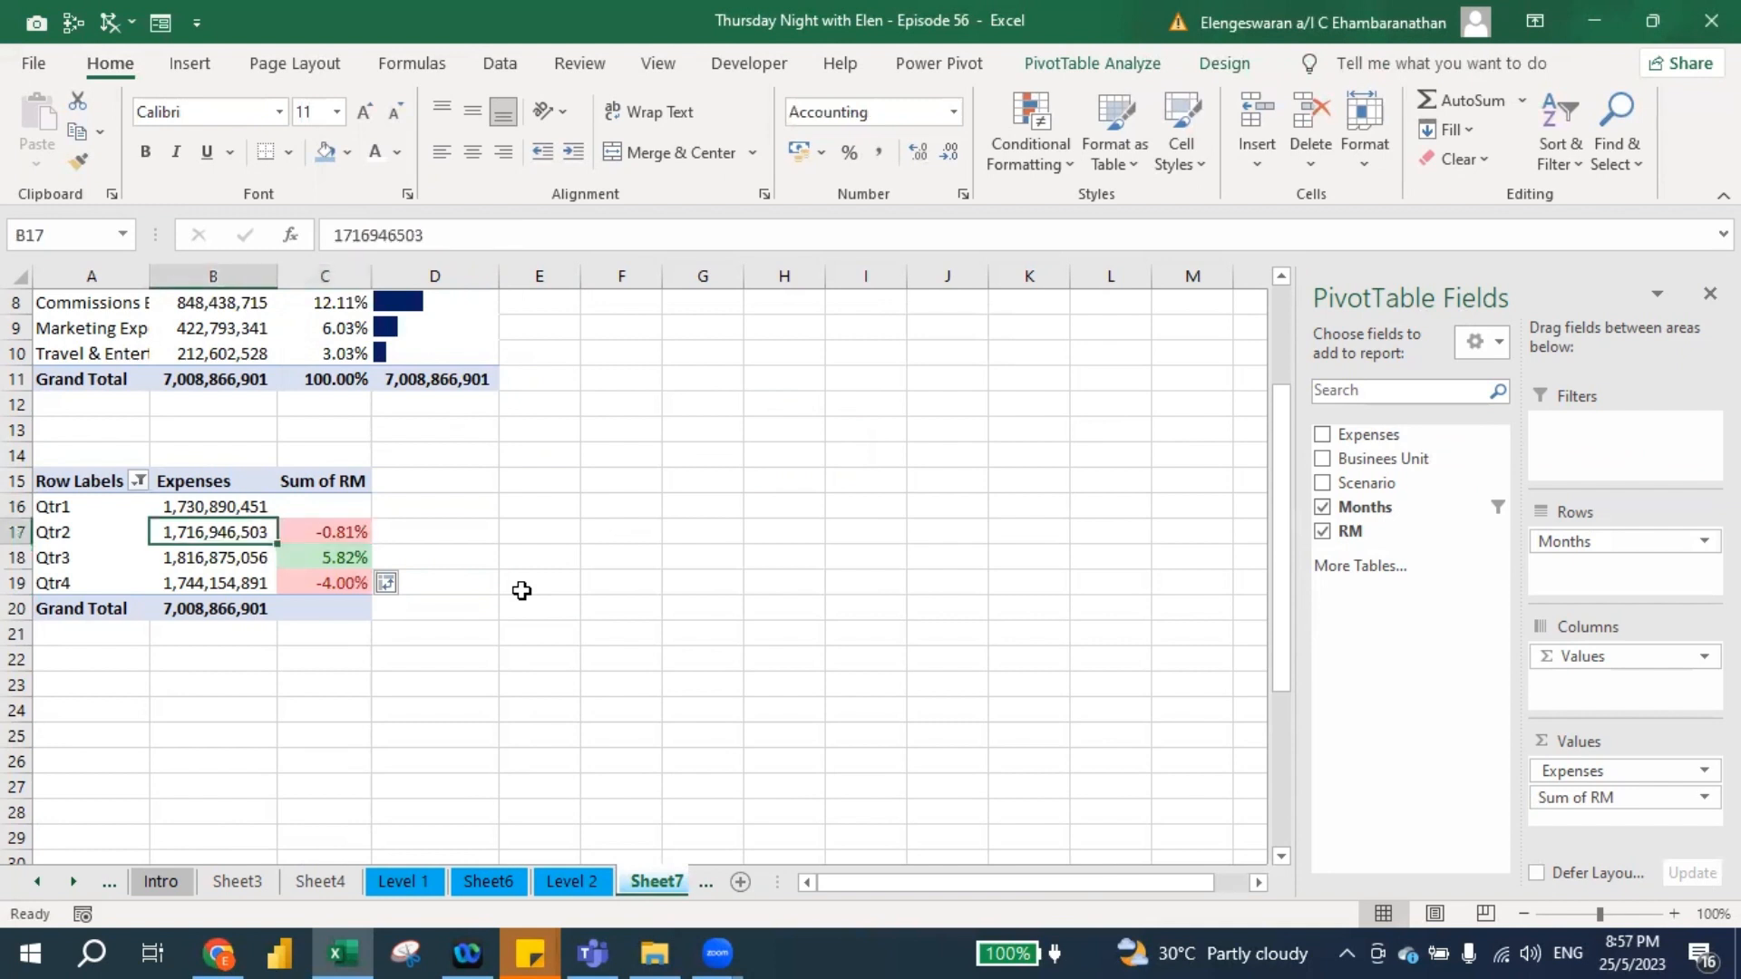
key("Right")
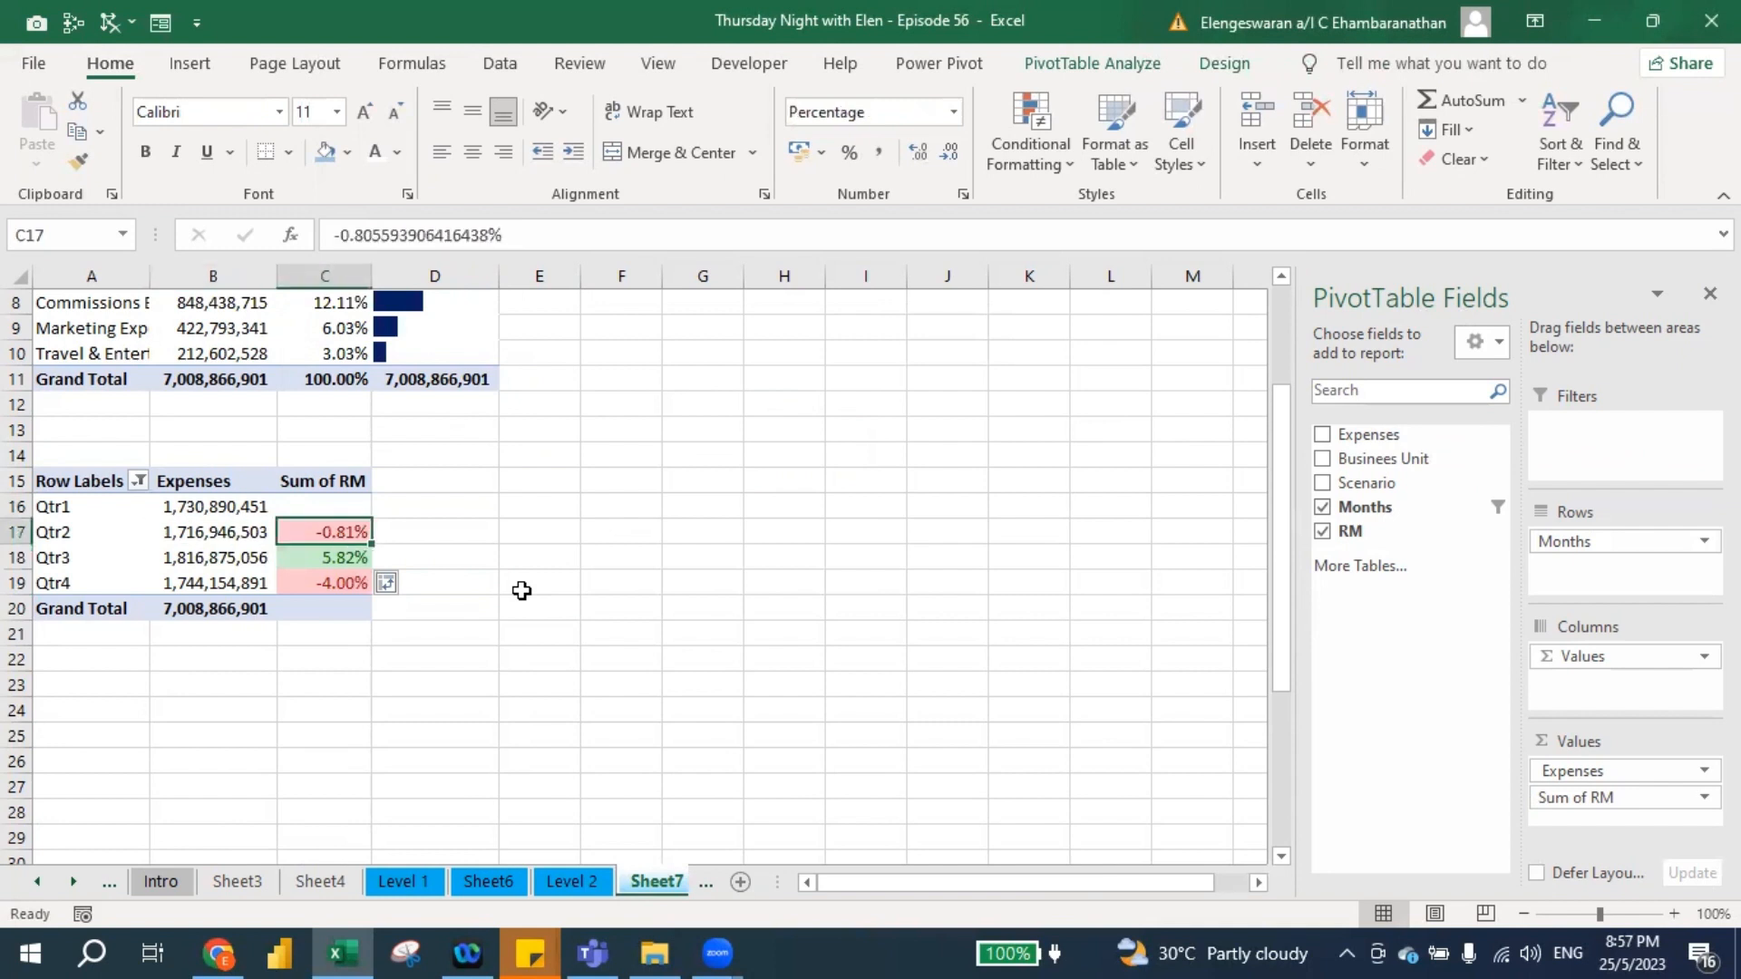
key("Down")
key("Down")
key("Left")
key("Down")
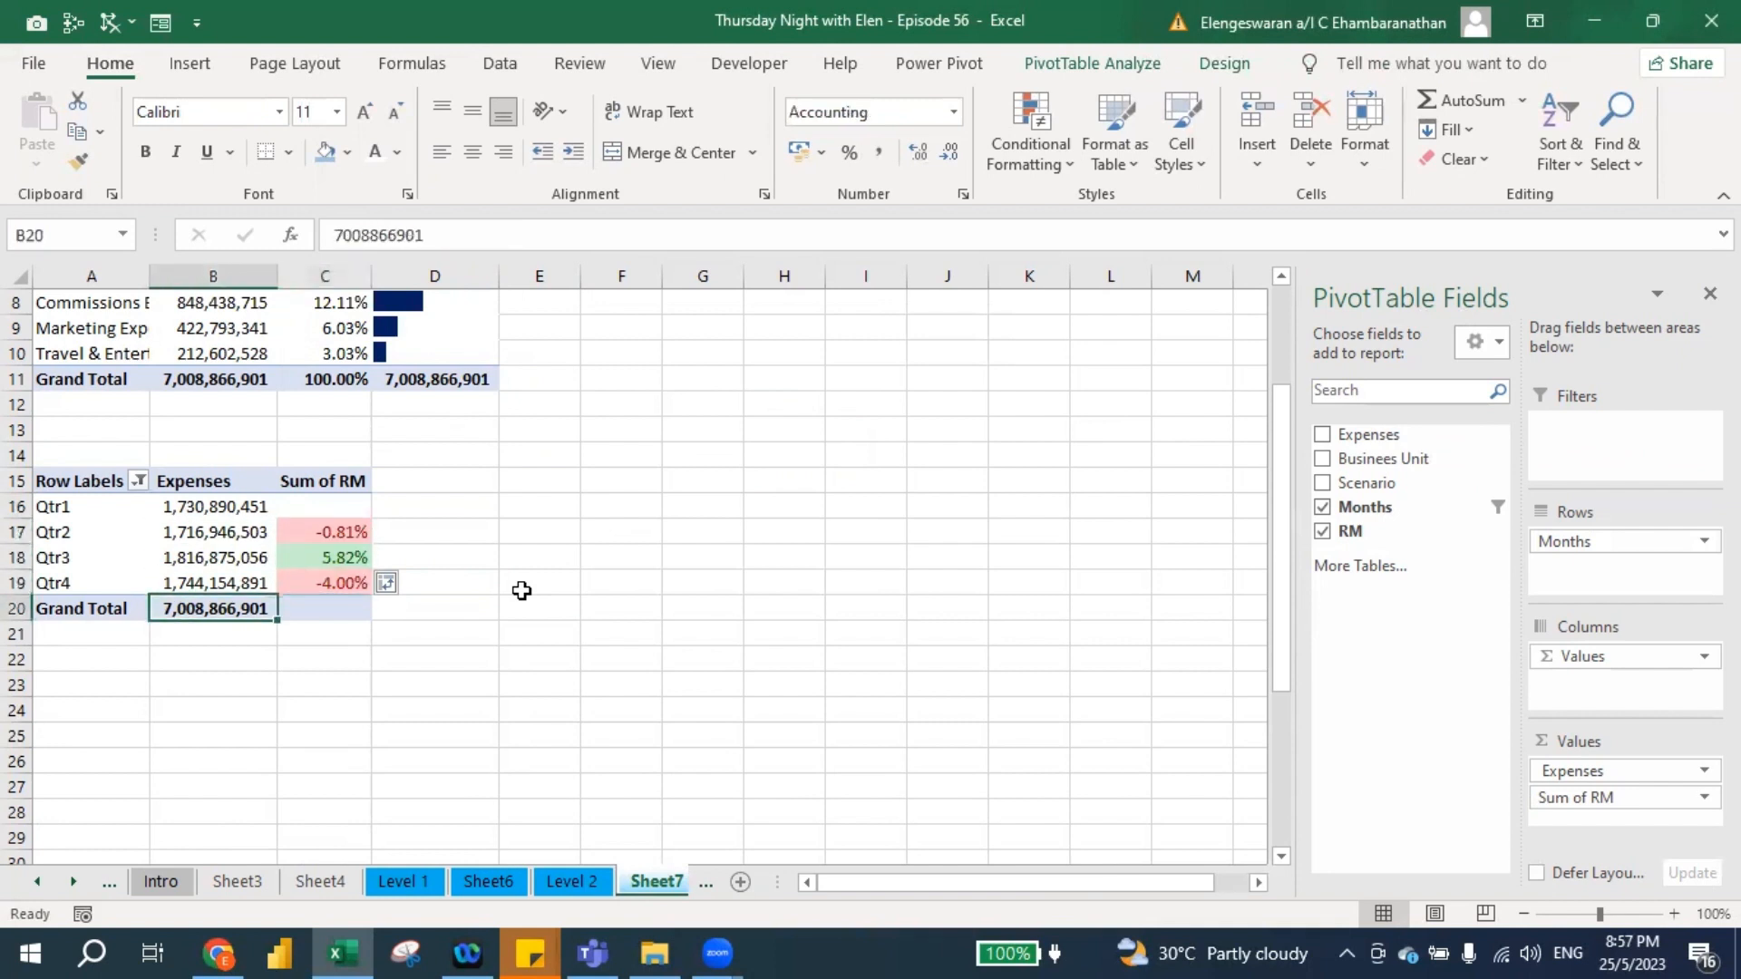
key("Up")
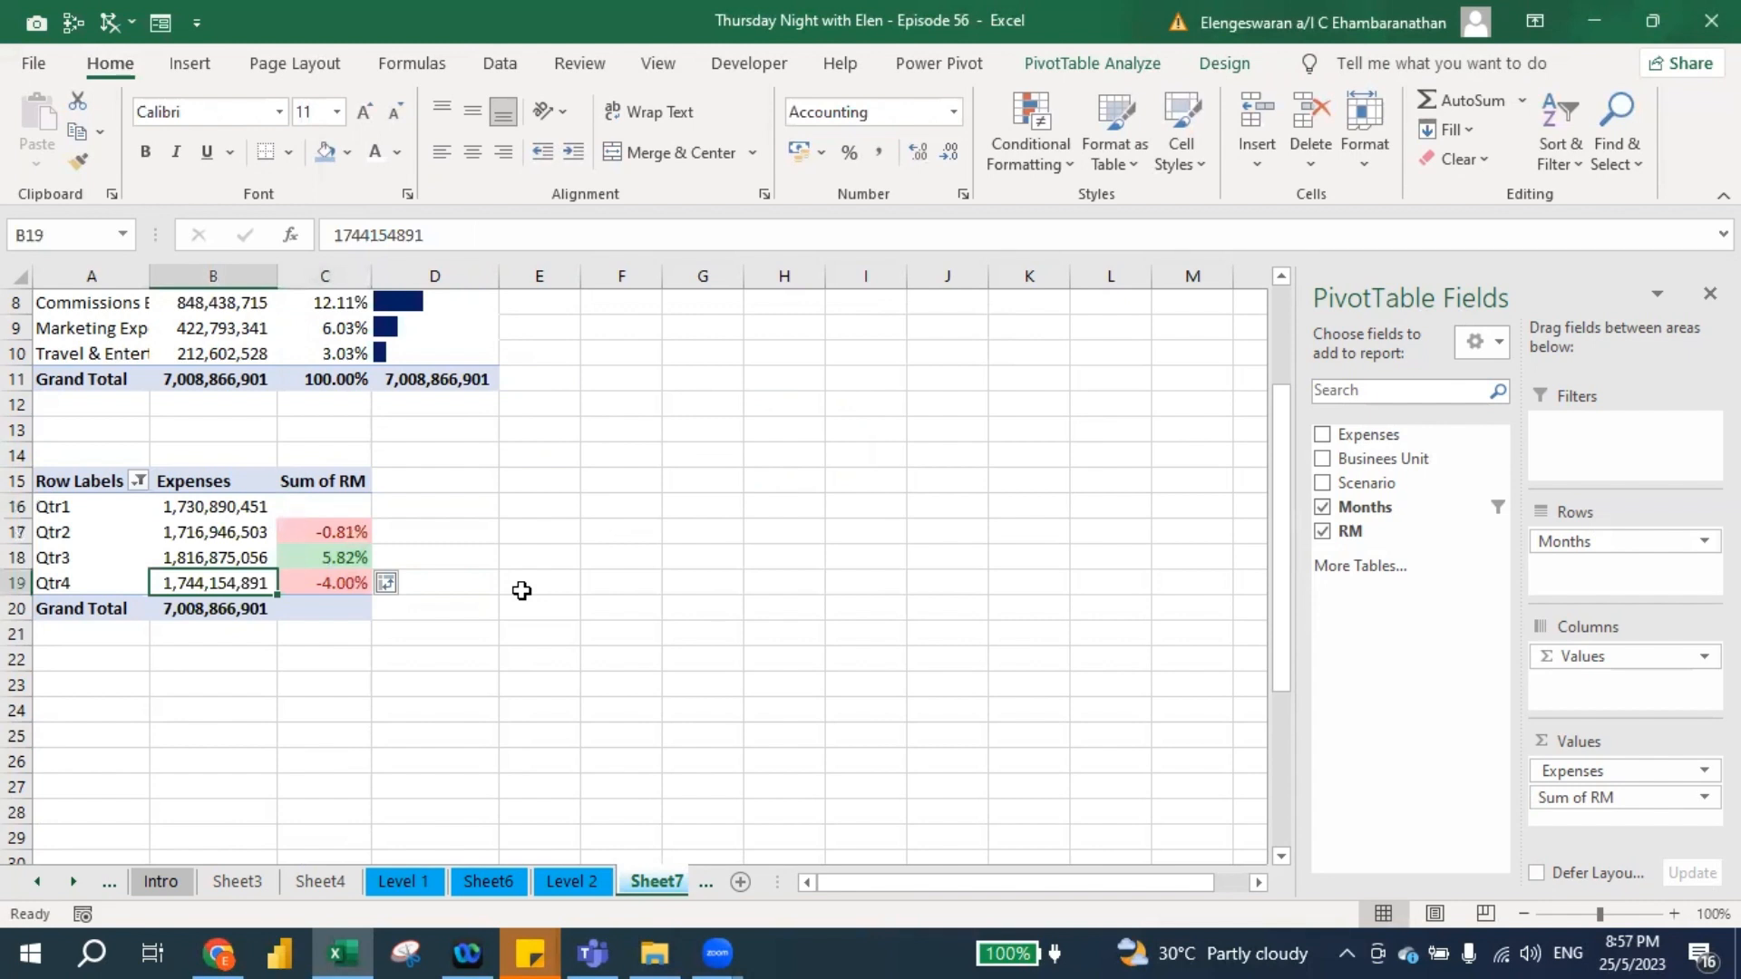
key("Left")
key("Right")
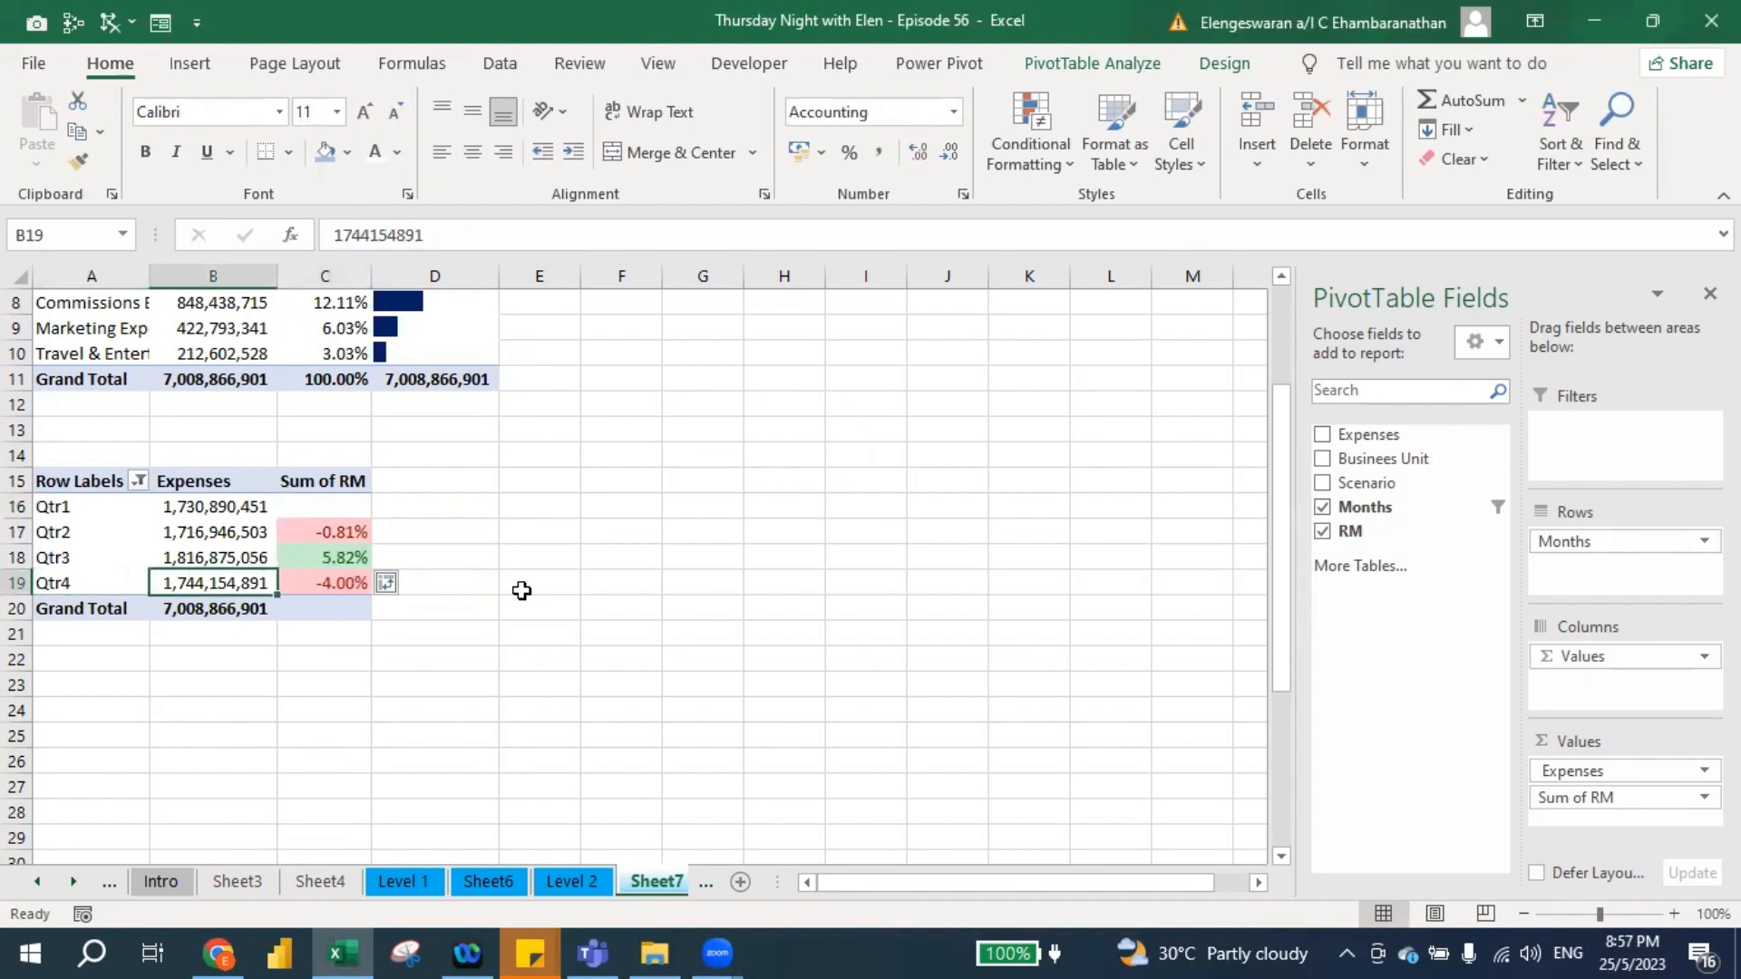